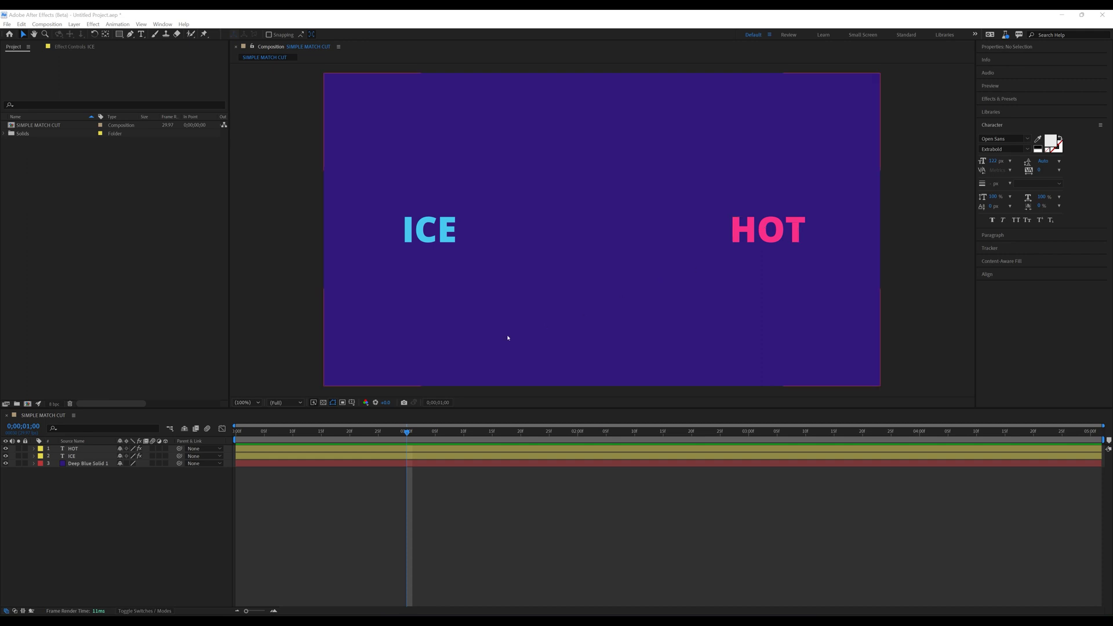
# Step: Delete the HOT text layer and set a starting Position keyframe on the ICE layer at 0;00;00;00
pyautogui.click(772, 238)
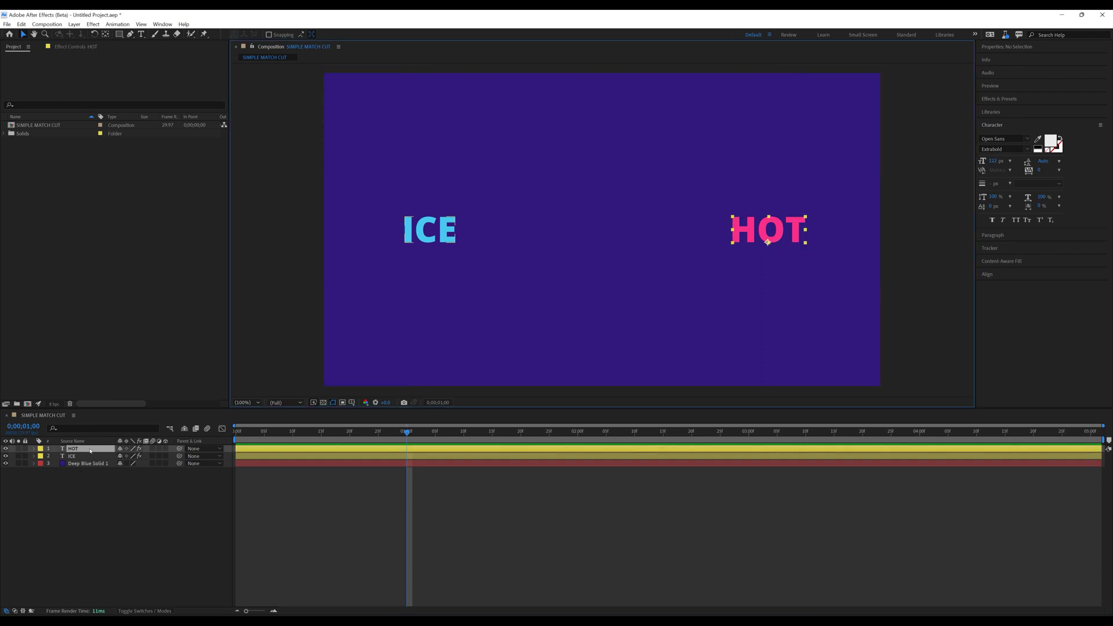
pyautogui.press('Delete')
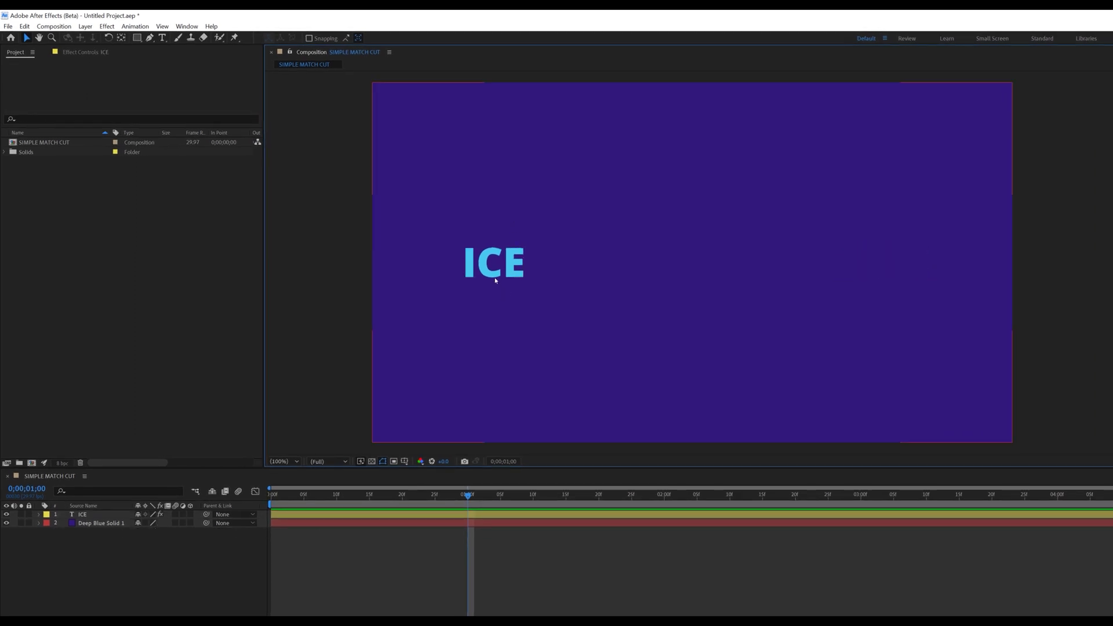
pyautogui.click(491, 272)
pyautogui.moveTo(467, 496); pyautogui.dragTo(271, 497)
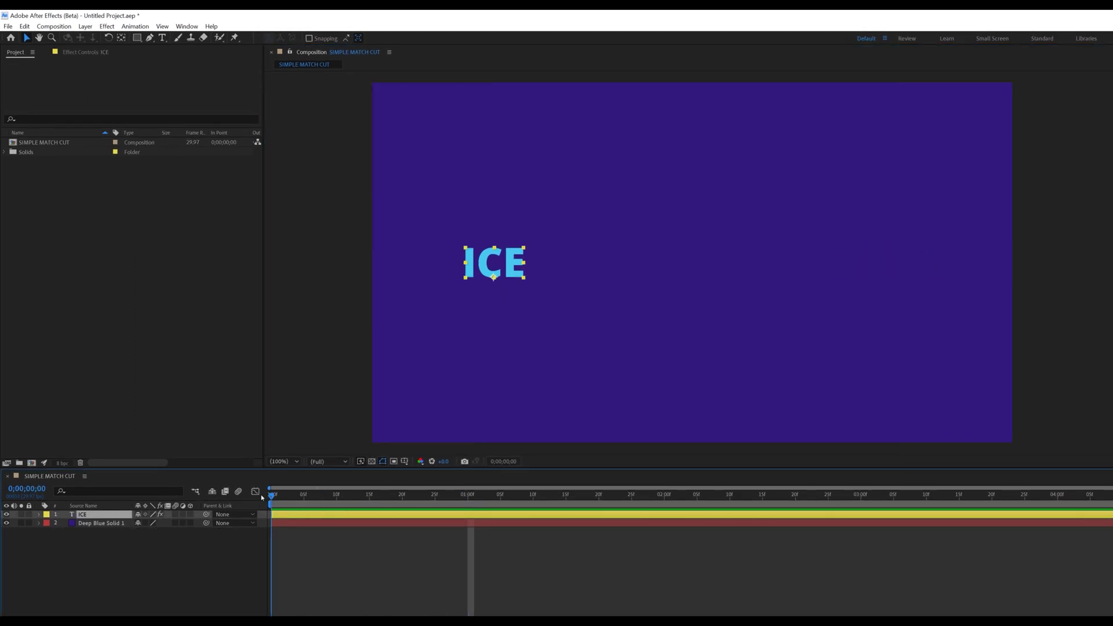
pyautogui.press('p')
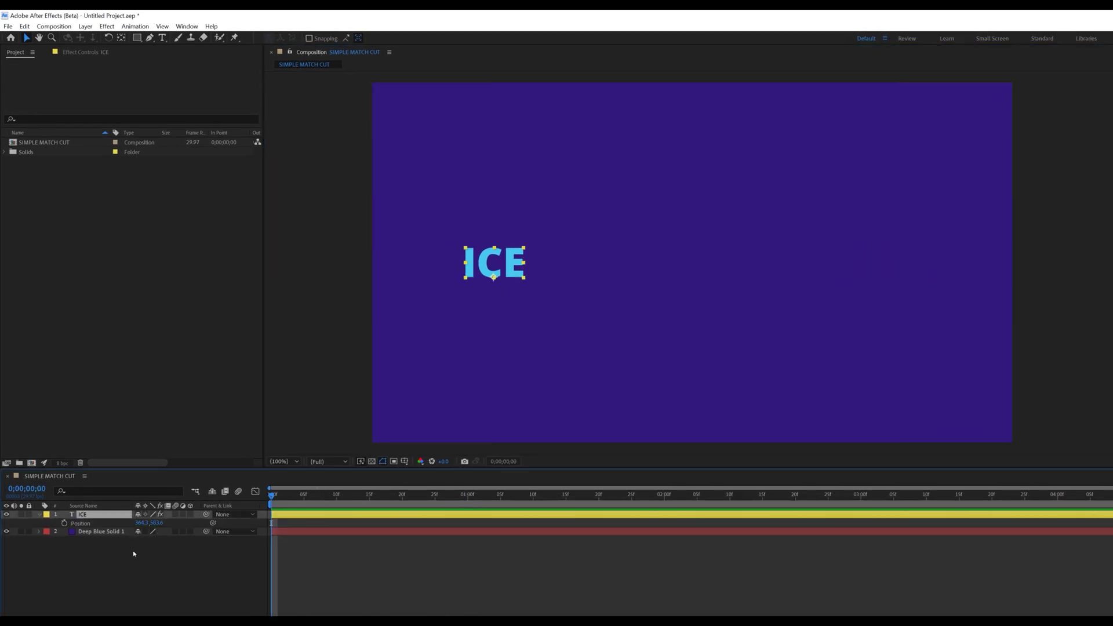
pyautogui.click(65, 523)
# Step: At 0;00;01;00, add an ICE Position keyframe by moving the text horizontally across the frame to about 1514, 584
pyautogui.moveTo(397, 495); pyautogui.dragTo(467, 497)
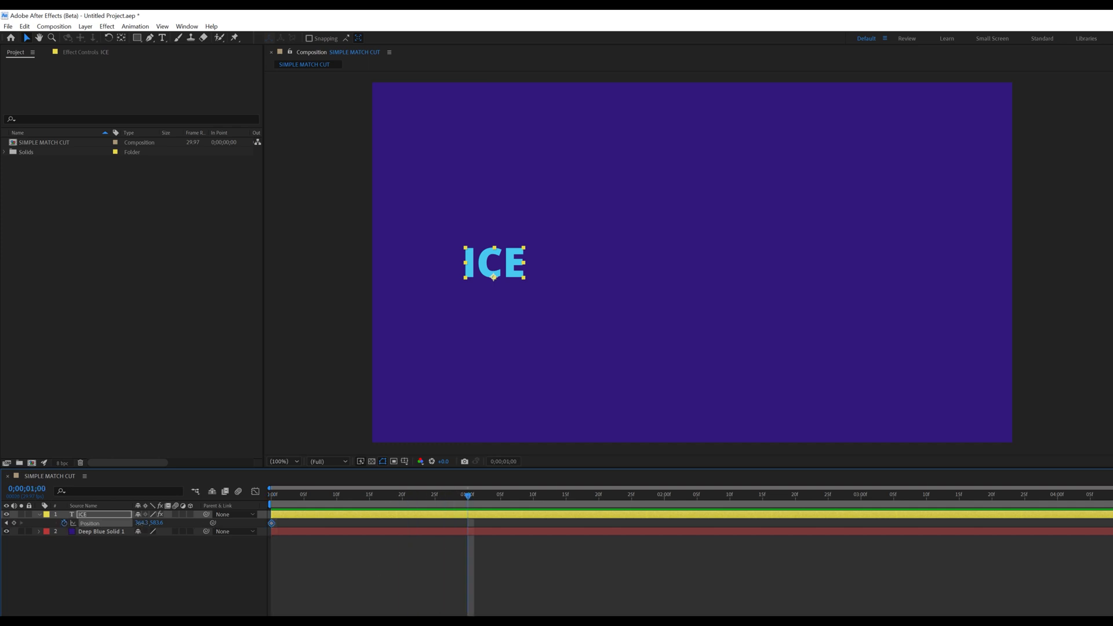
pyautogui.moveTo(494, 264); pyautogui.dragTo(871, 264)
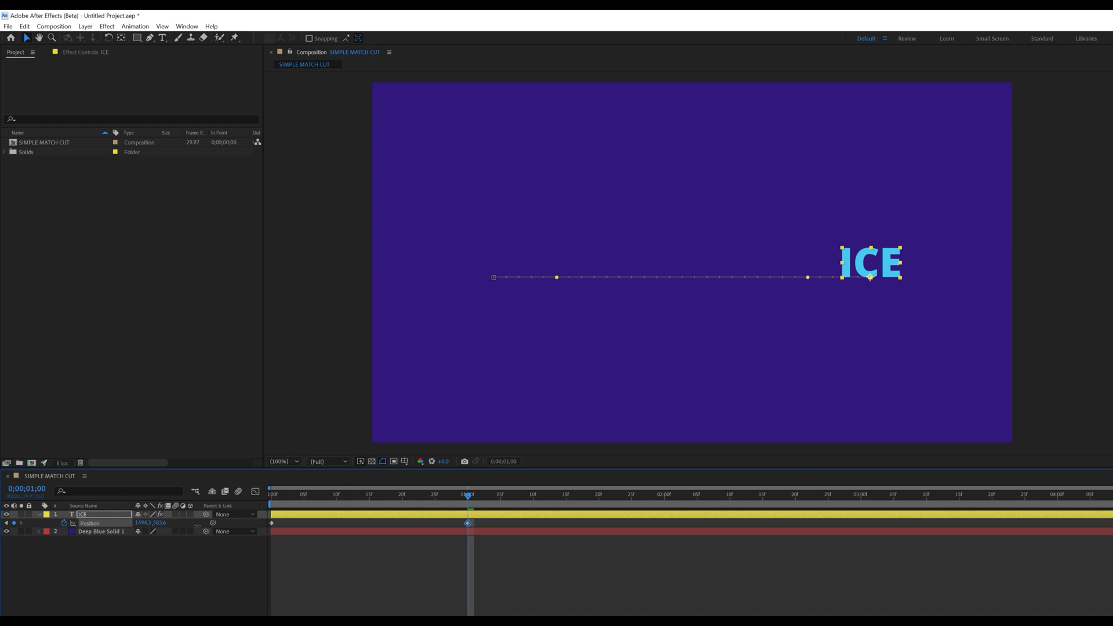
pyautogui.hotkey('shift', 'Right')
pyautogui.hotkey('shift', 'Right')
pyautogui.click(194, 589)
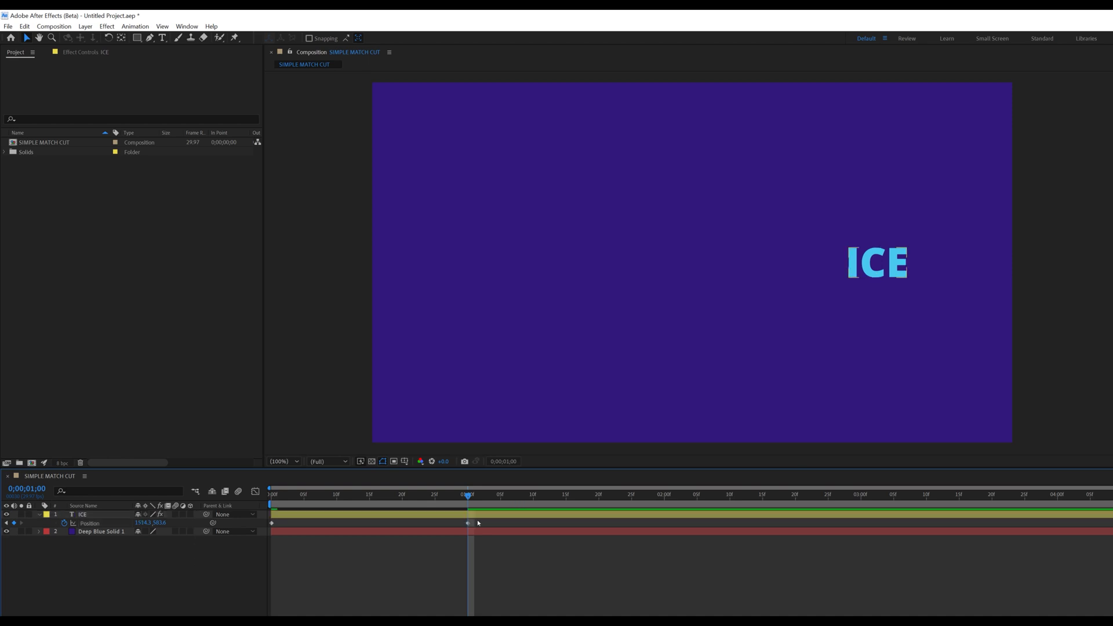
# Step: Apply Easy Ease to both Position keyframes of the ICE layer
pyautogui.moveTo(477, 520); pyautogui.dragTo(261, 531)
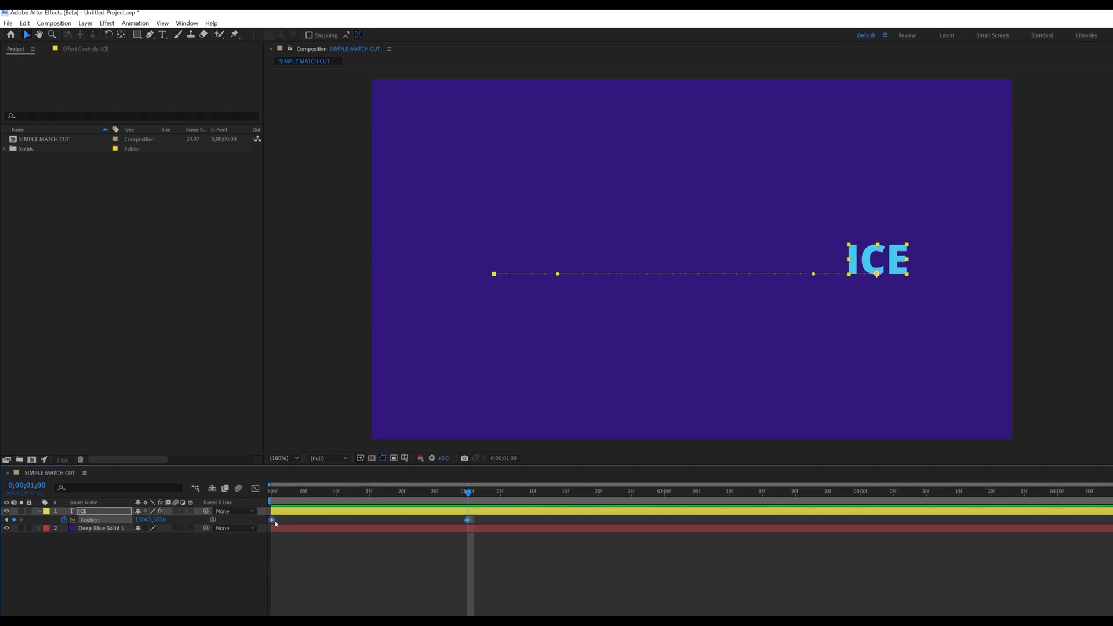
pyautogui.rightClick(271, 524)
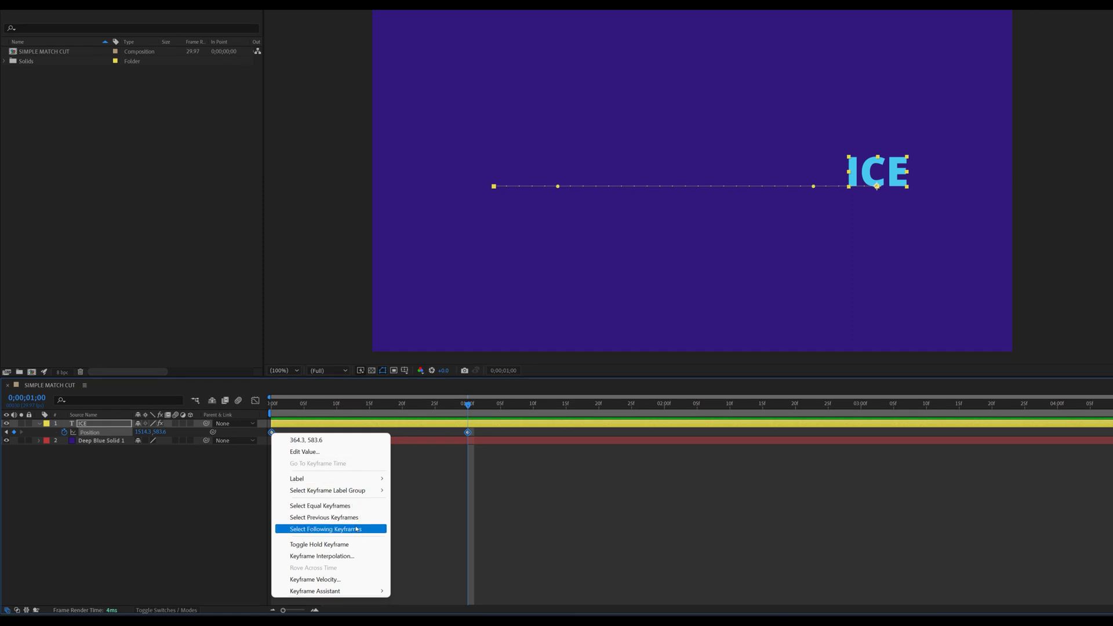
pyautogui.moveTo(325, 591)
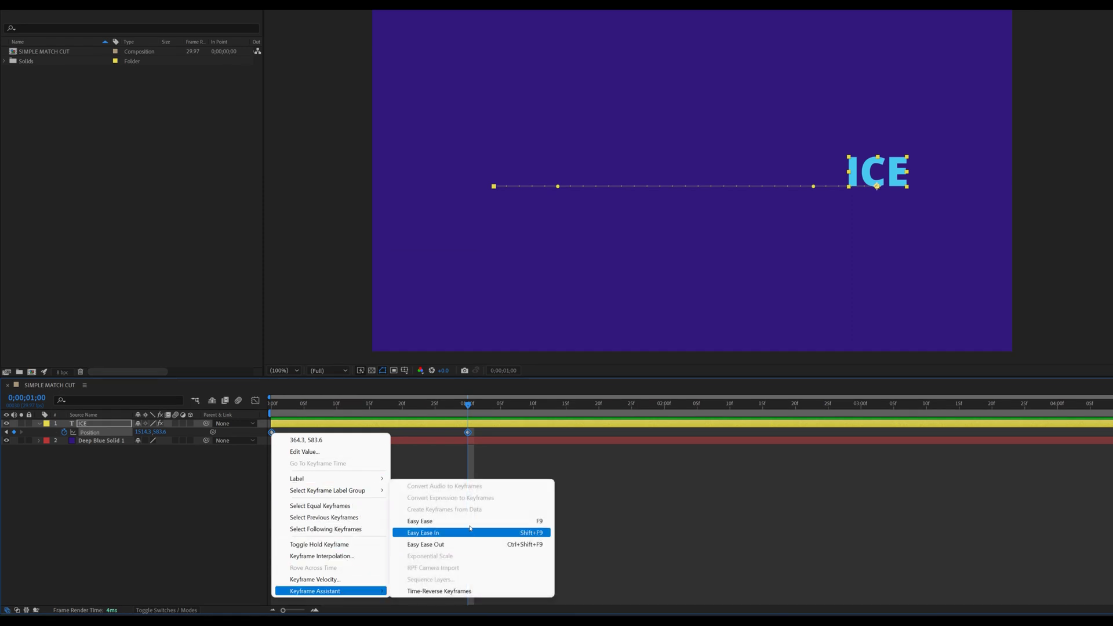
pyautogui.click(441, 517)
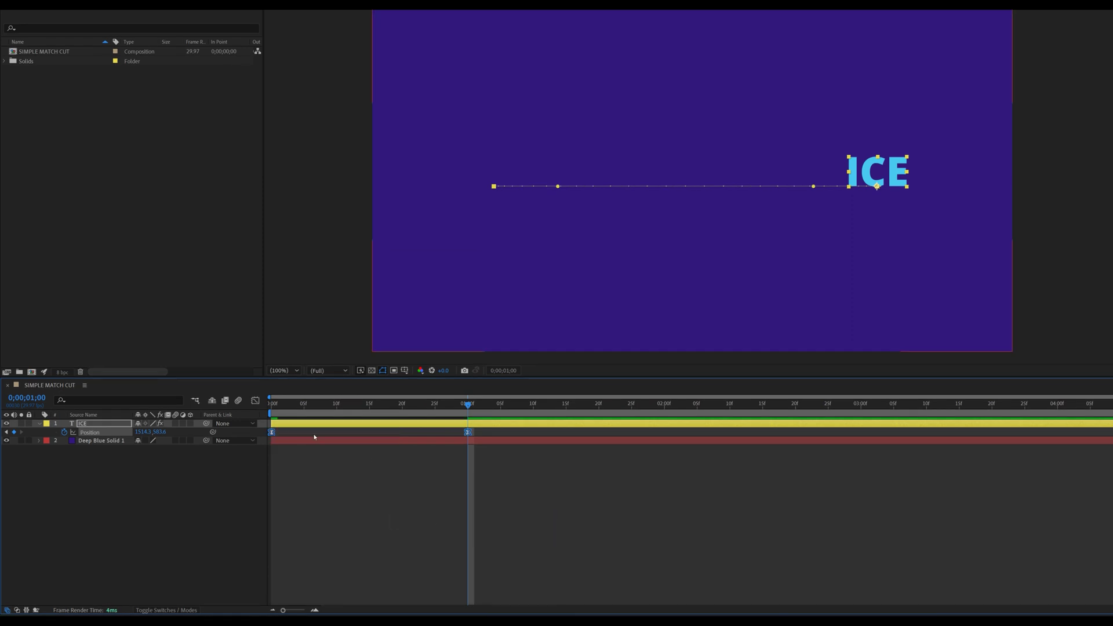
# Step: Reshape the speed graph of the ICE Position animation into a narrow, sharp peak near frame 15, with long easing on both sides
pyautogui.click(255, 401)
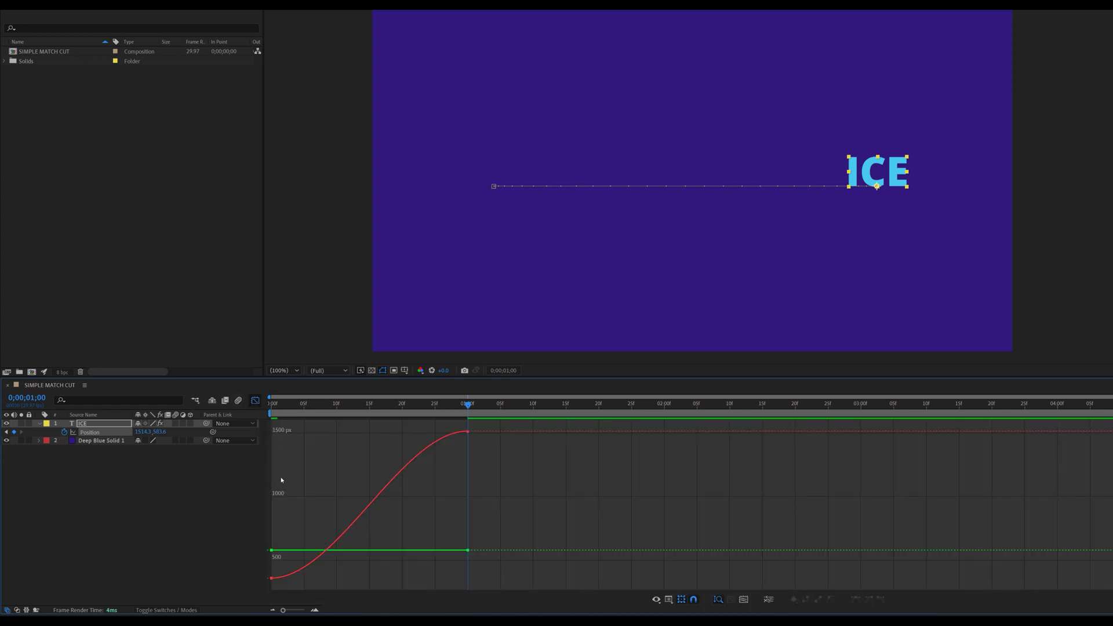
pyautogui.rightClick(317, 462)
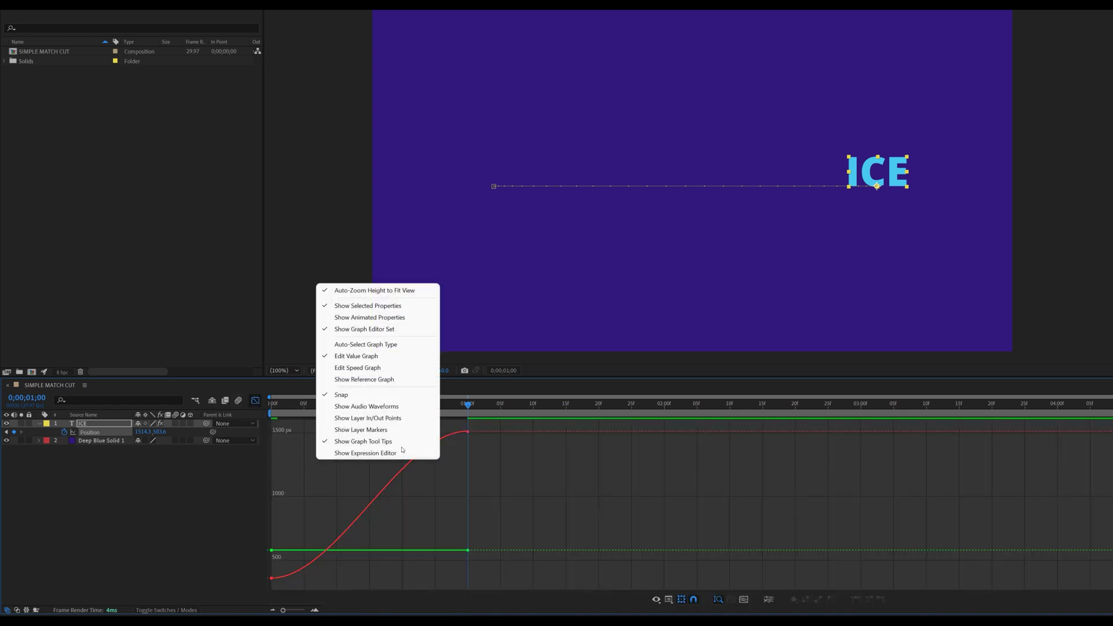
pyautogui.click(358, 369)
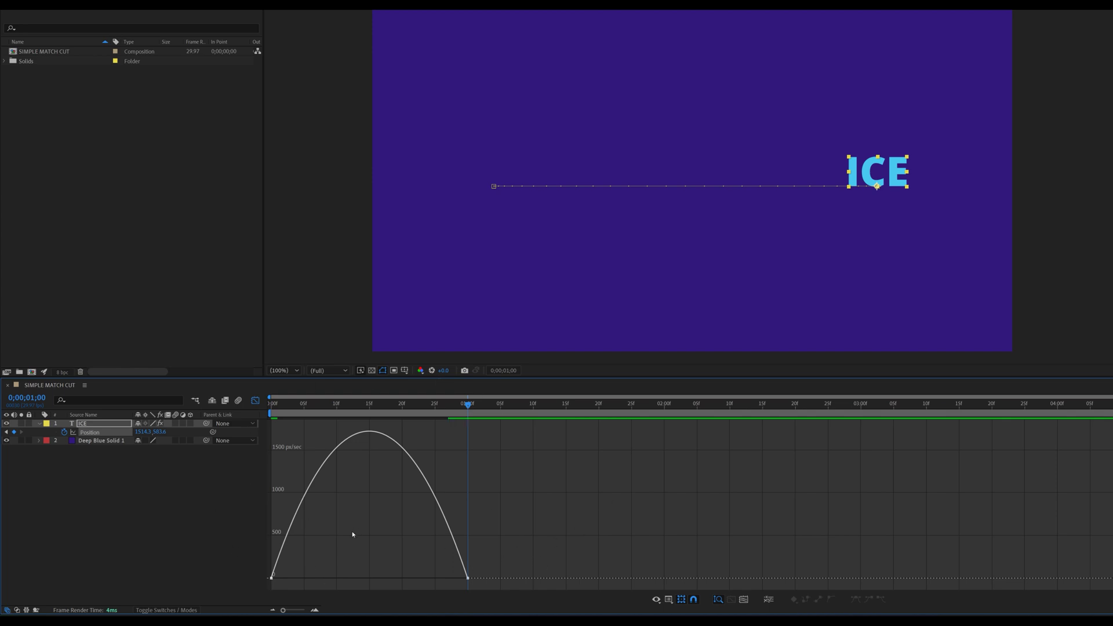
pyautogui.moveTo(511, 550); pyautogui.dragTo(376, 578)
pyautogui.click(272, 578)
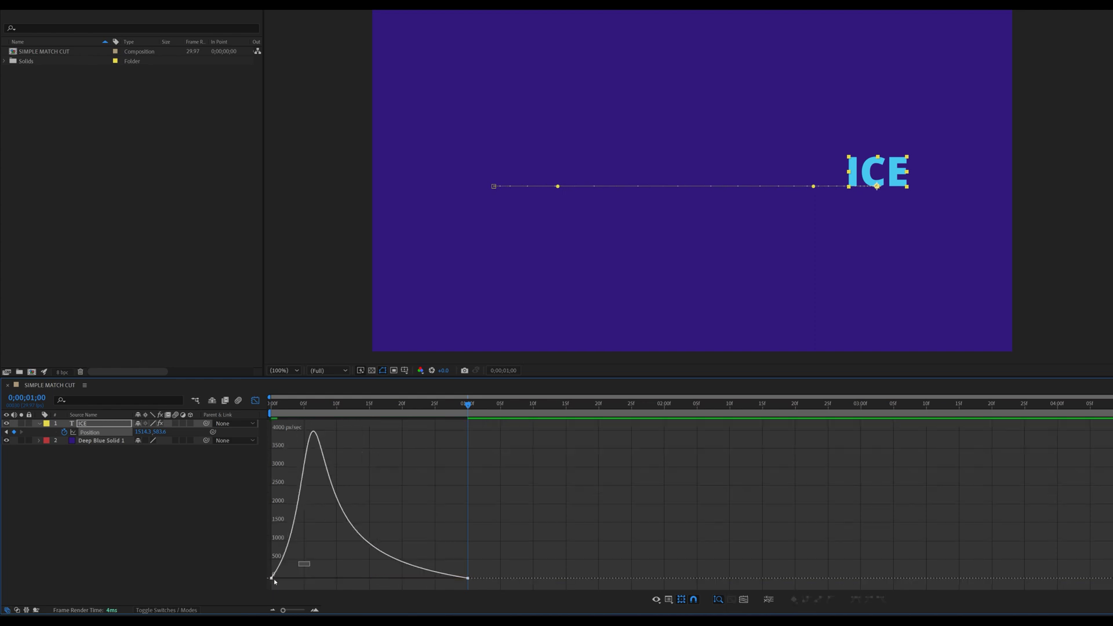
pyautogui.moveTo(304, 578); pyautogui.dragTo(370, 580)
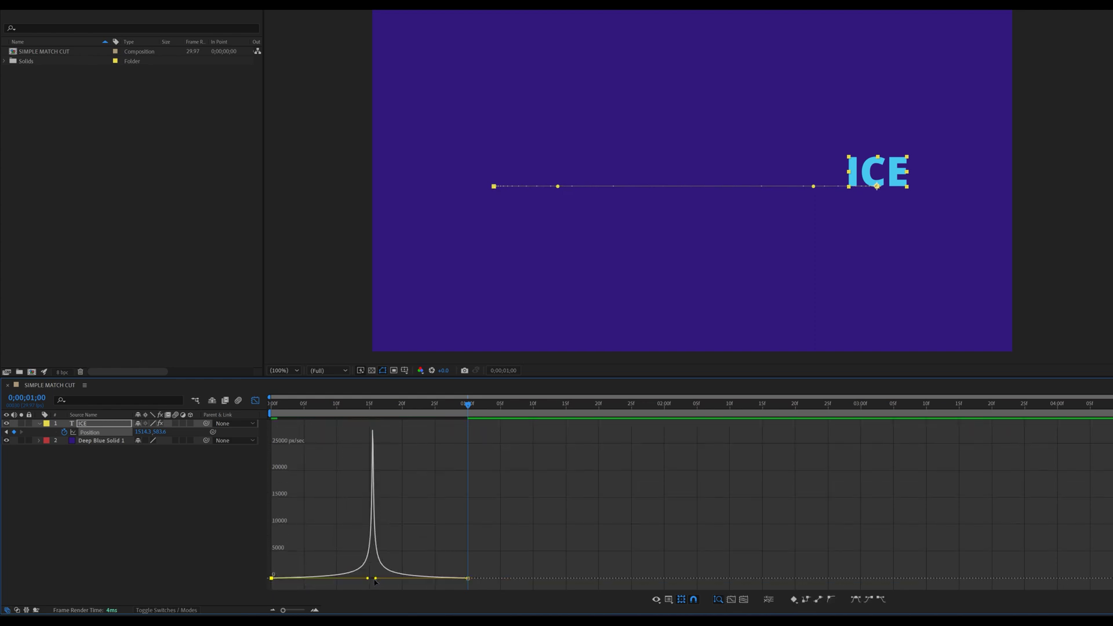
pyautogui.moveTo(365, 404); pyautogui.dragTo(221, 415)
pyautogui.click(255, 400)
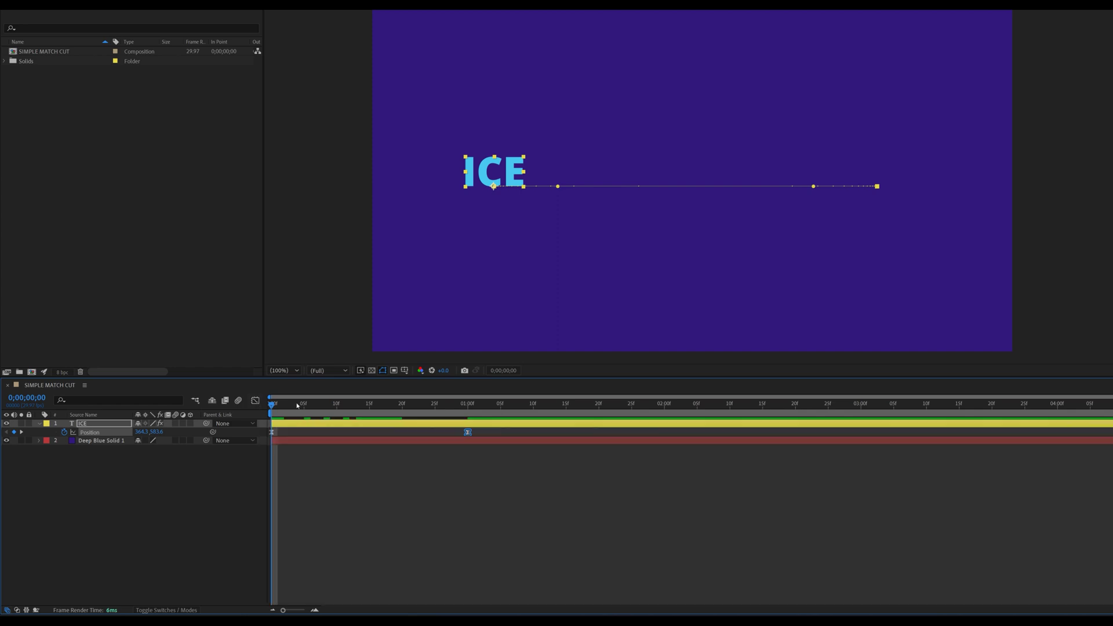
# Step: Preview the eased ICE movement and end the work area at 0;00;02;00
pyautogui.click(325, 488)
pyautogui.press('space')
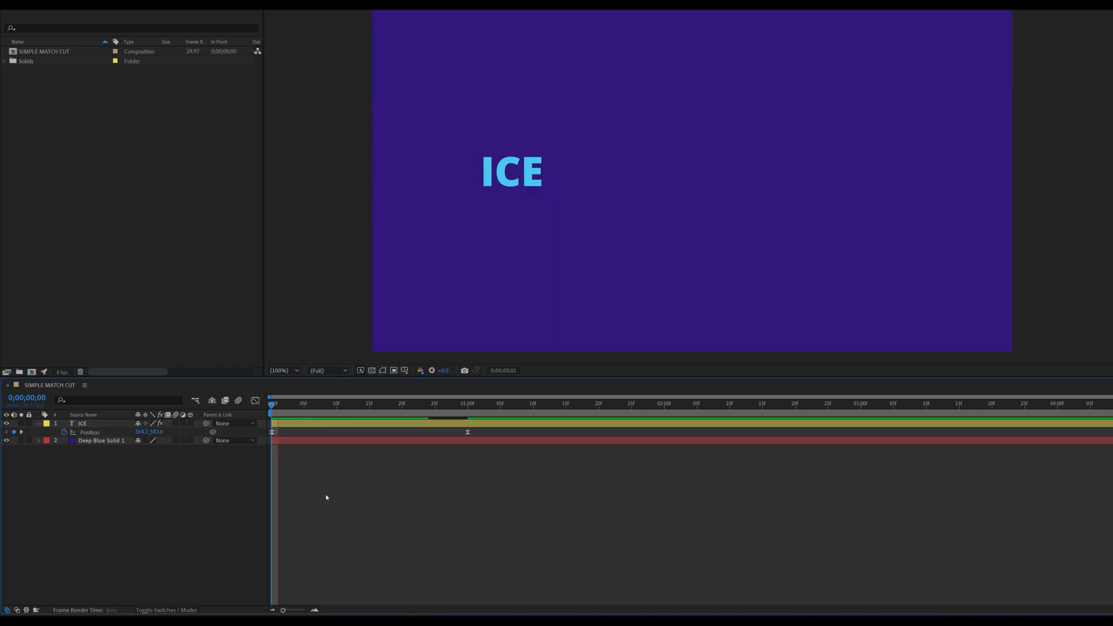
pyautogui.press('space')
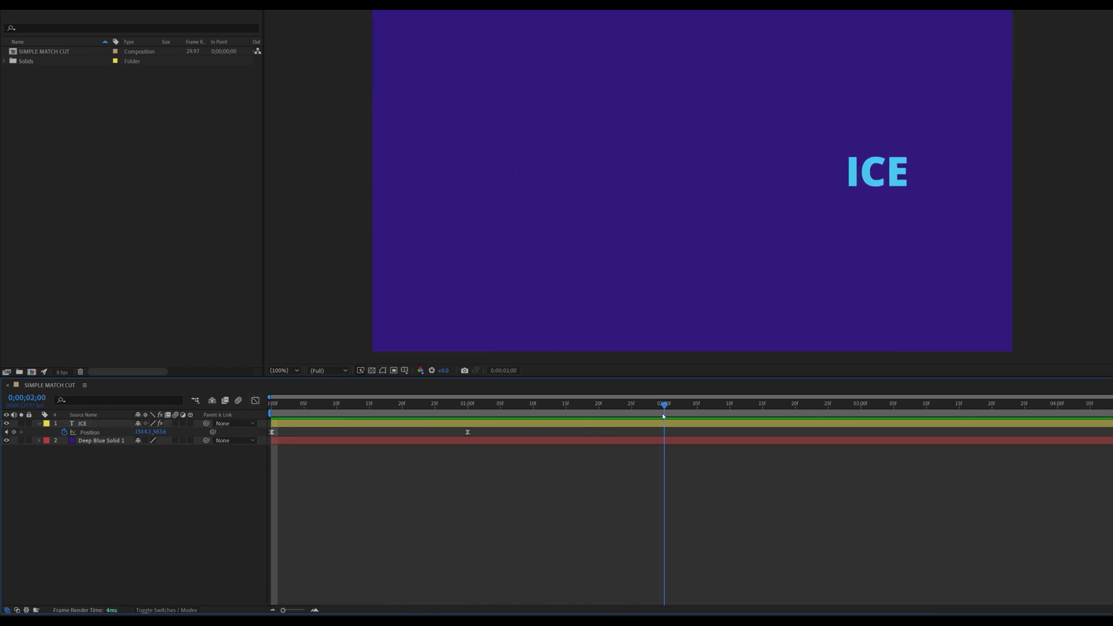
pyautogui.press('n')
pyautogui.press('space')
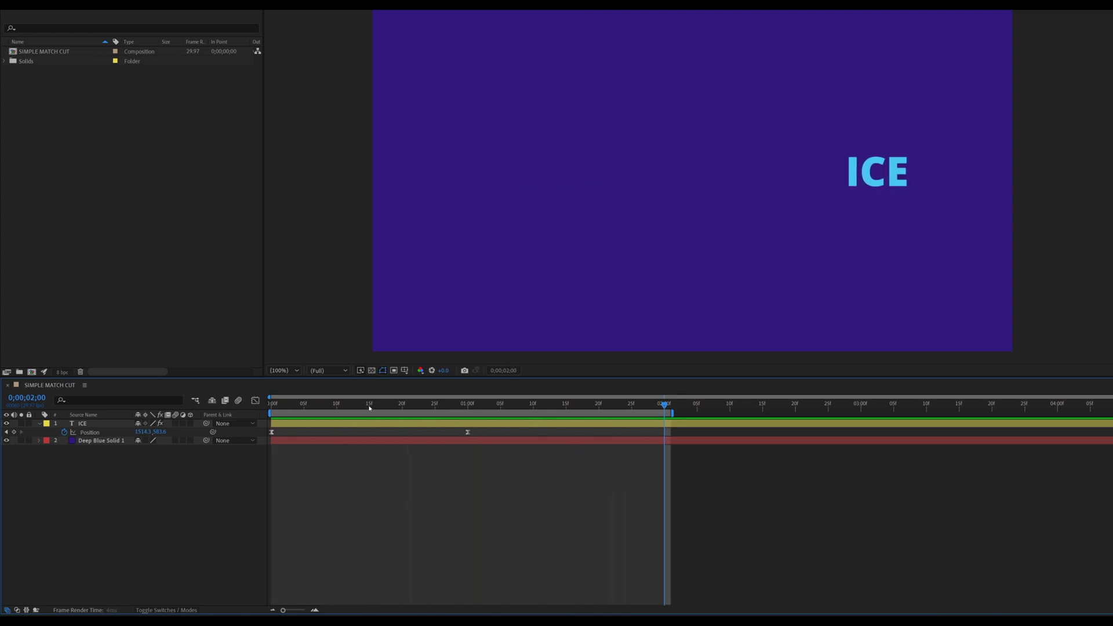
# Step: Split the ICE layer at 0;00;00;15, in the middle of its movement
pyautogui.moveTo(369, 408); pyautogui.dragTo(371, 410)
pyautogui.click(370, 427)
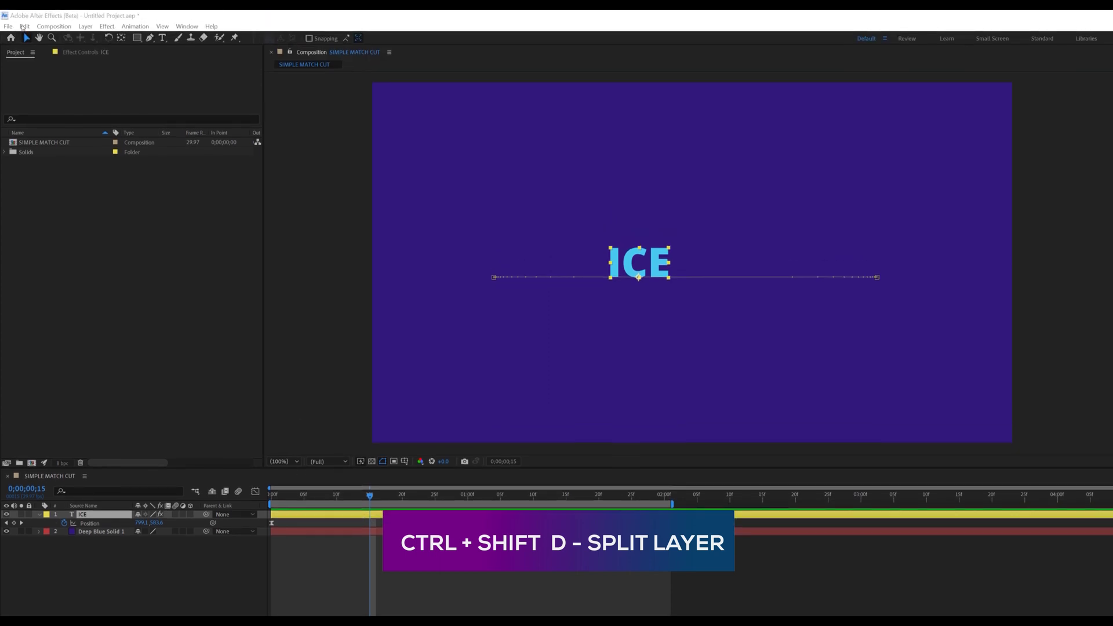
pyautogui.click(23, 27)
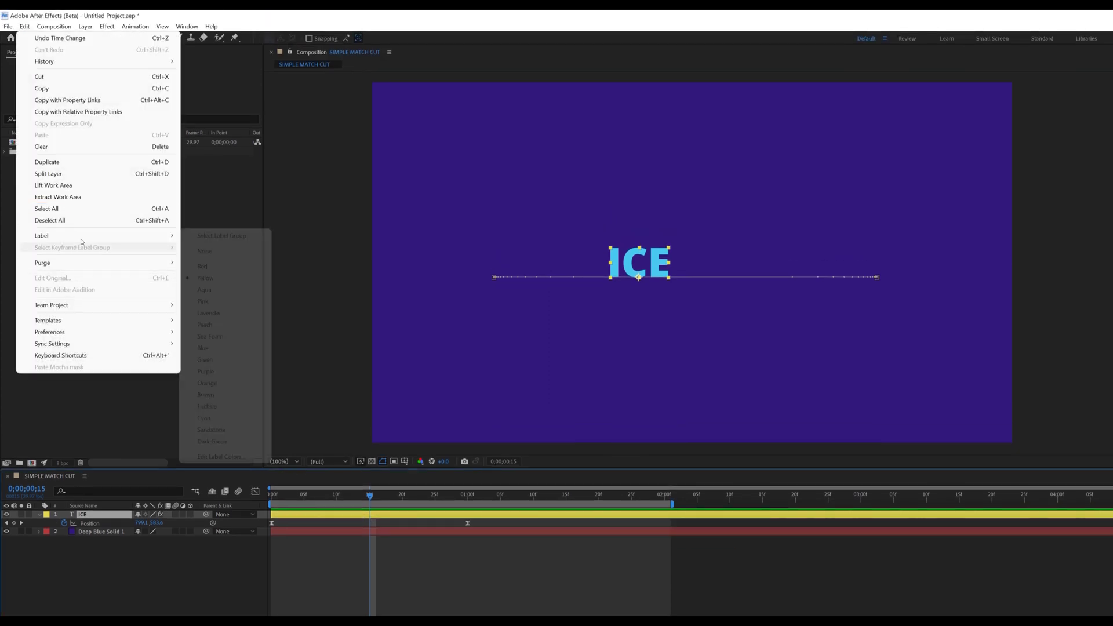
pyautogui.moveTo(83, 309)
pyautogui.click(58, 174)
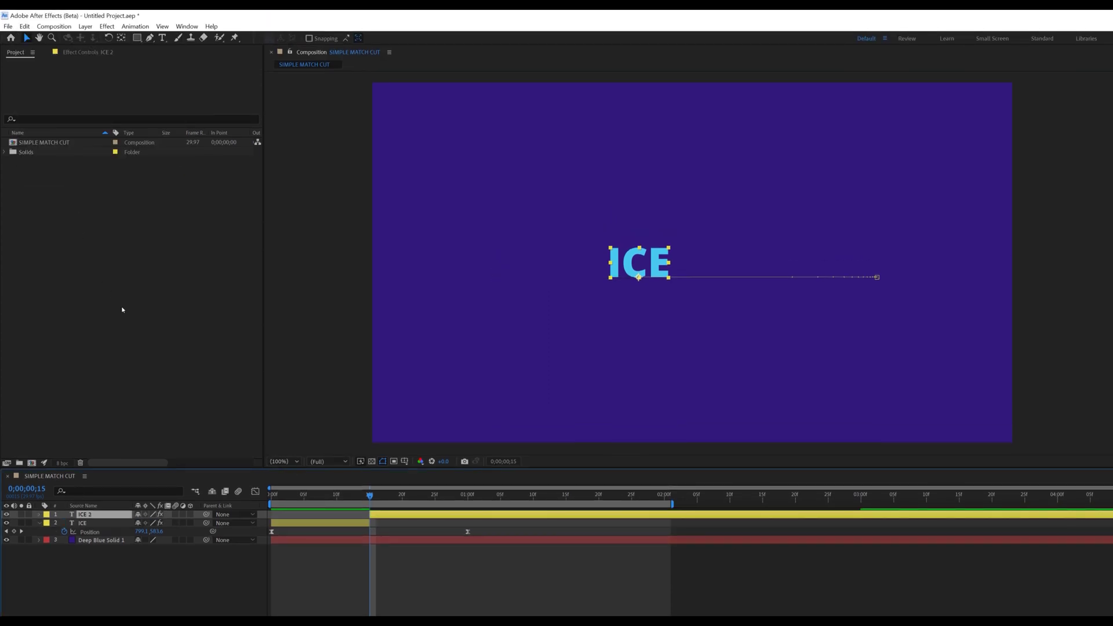
# Step: Replace the text of the second split layer with HOT
pyautogui.click(343, 495)
pyautogui.moveTo(319, 502); pyautogui.dragTo(431, 520)
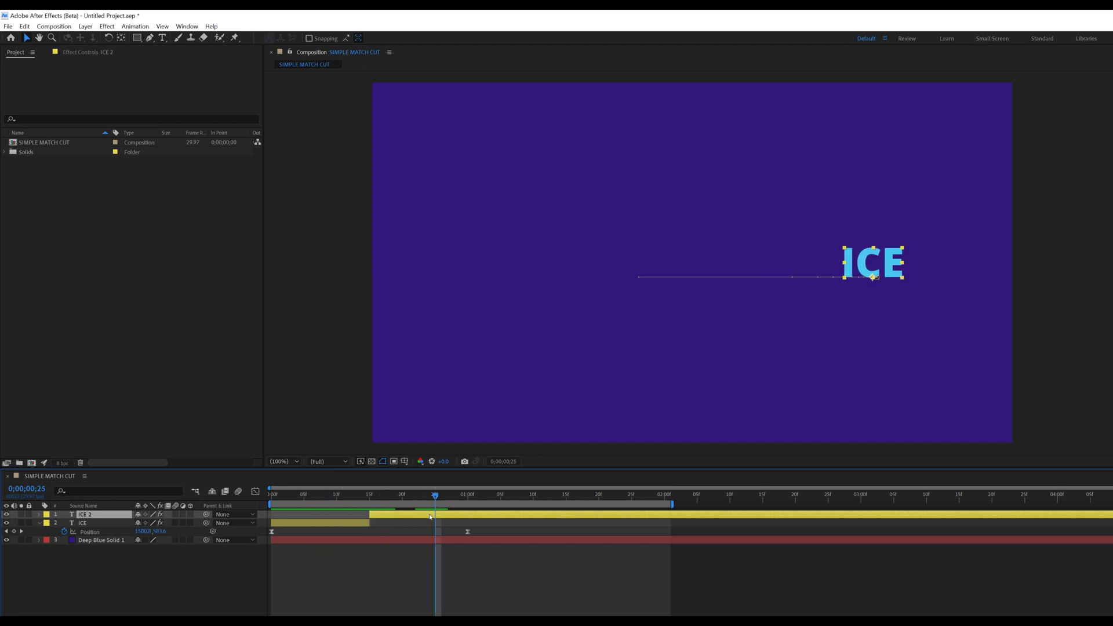
pyautogui.doubleClick(432, 515)
pyautogui.write('HOT')
pyautogui.click(397, 554)
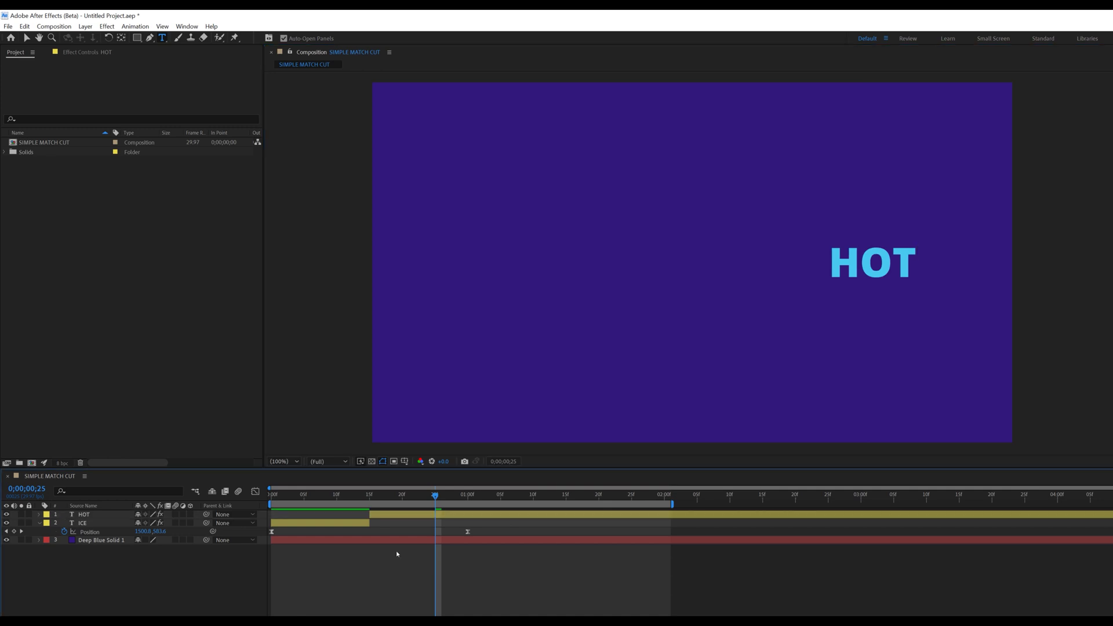
# Step: Set the Fill effect color of the HOT layer to F72585
pyautogui.moveTo(431, 502); pyautogui.dragTo(389, 502)
pyautogui.click(387, 518)
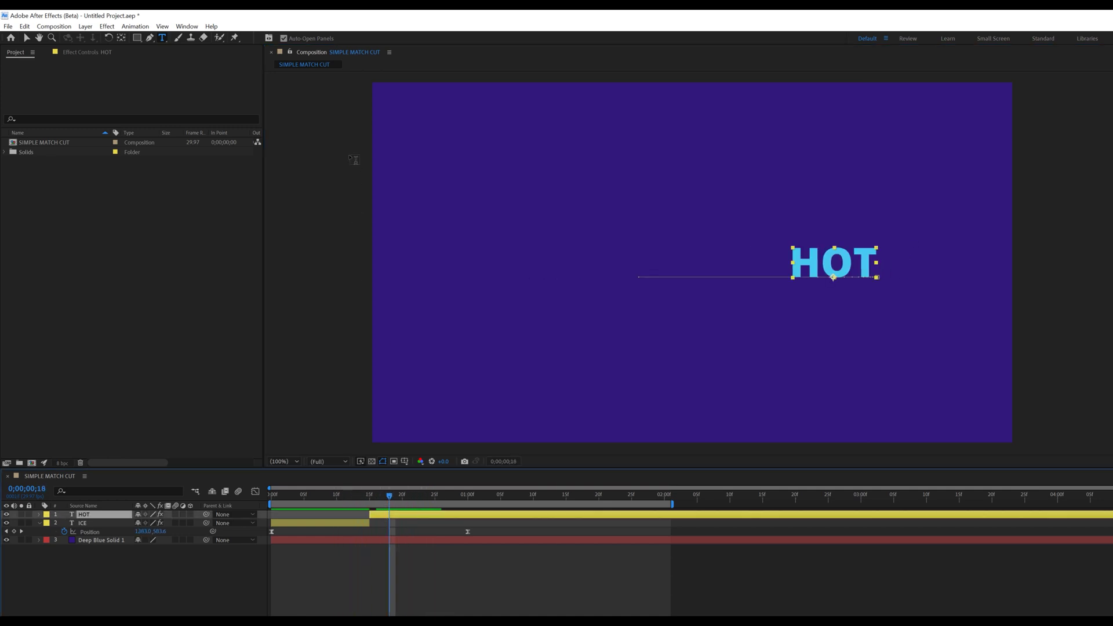
pyautogui.click(70, 51)
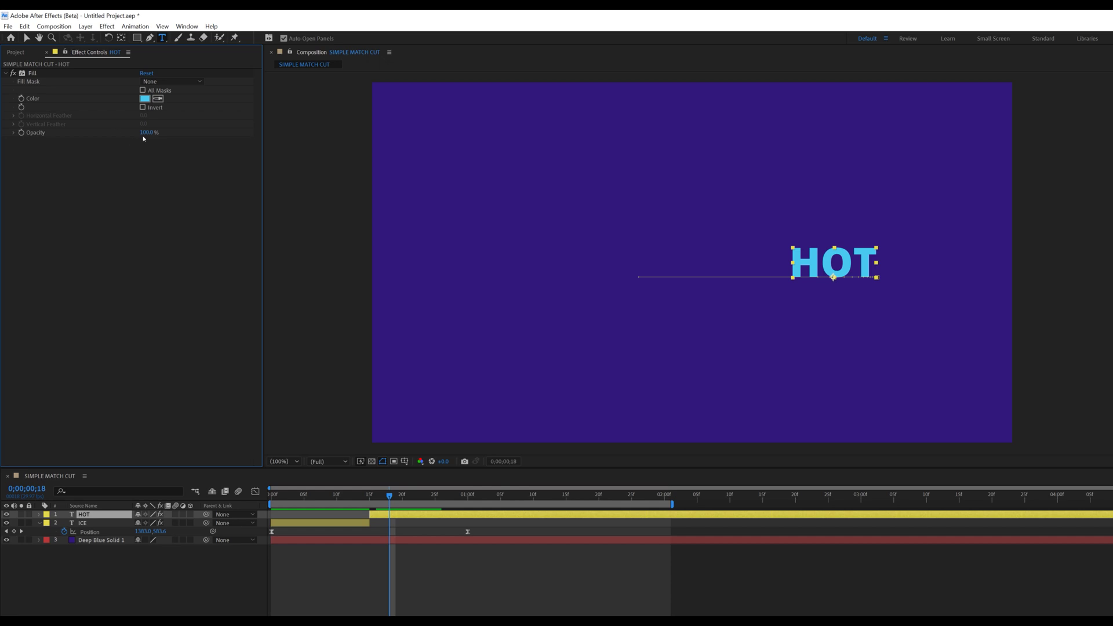
pyautogui.click(145, 99)
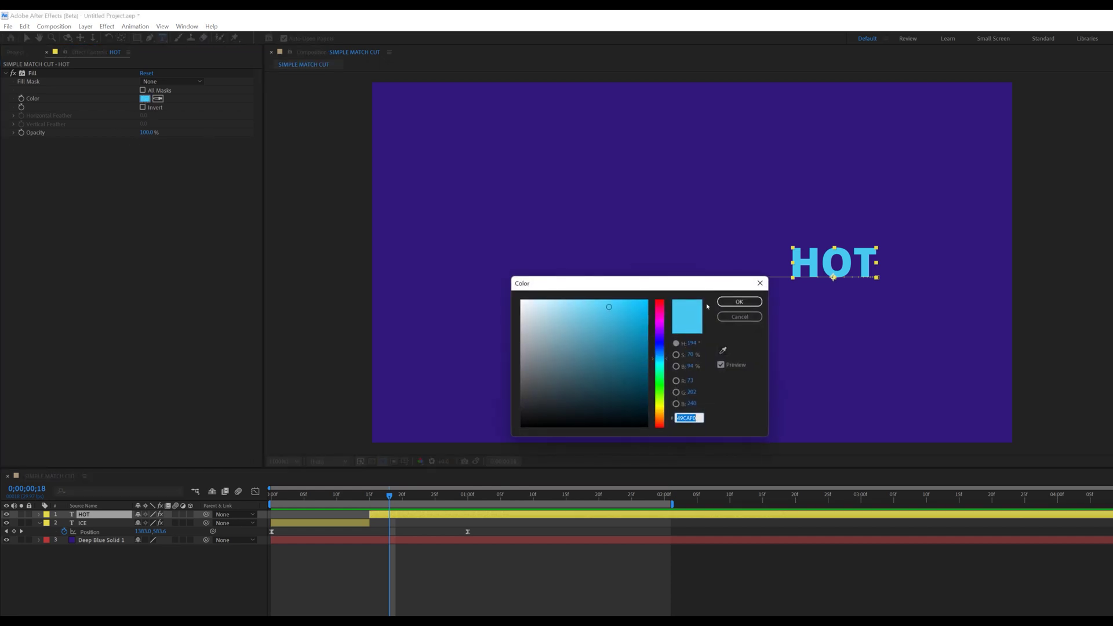
pyautogui.write('F72585')
pyautogui.press('Return')
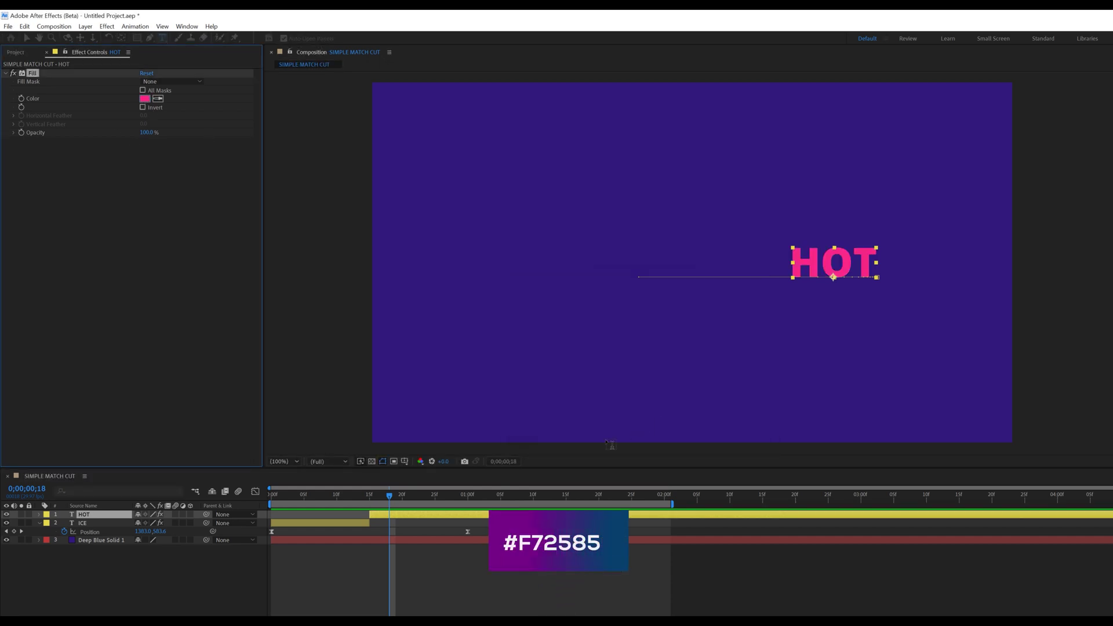
# Step: Play back the ICE to HOT match cut from the first frame
pyautogui.moveTo(384, 496); pyautogui.dragTo(272, 495)
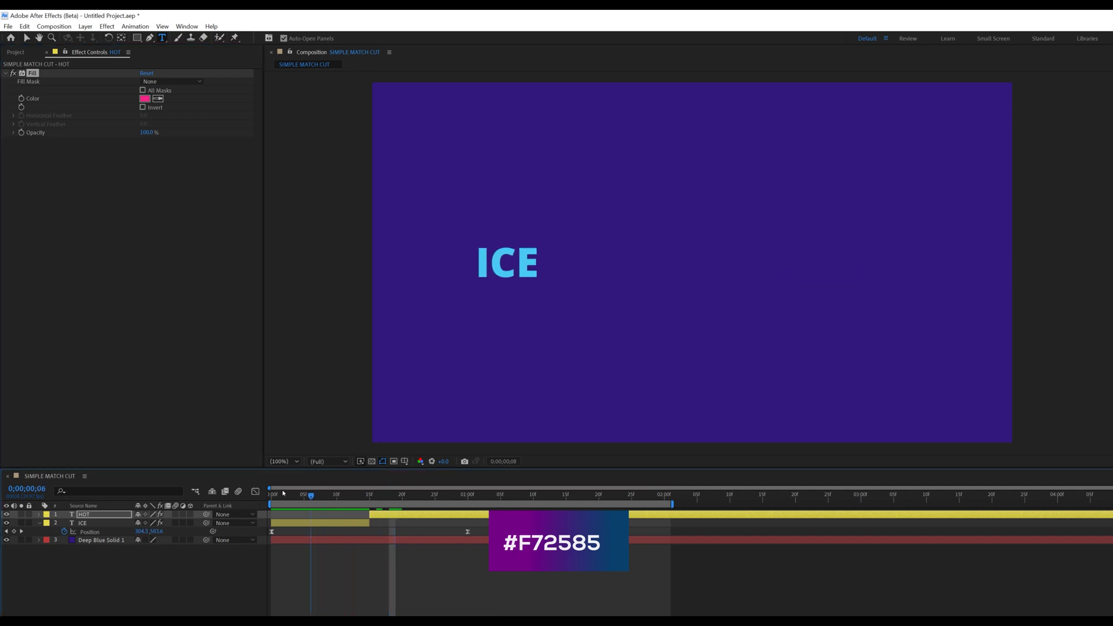
pyautogui.click(315, 561)
pyautogui.press('space')
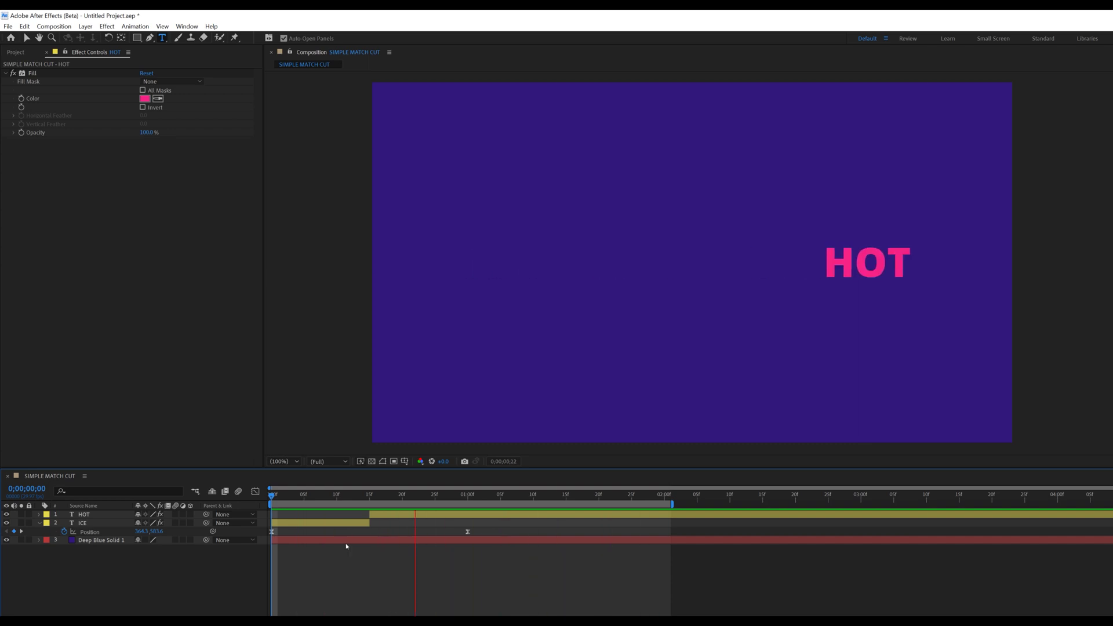
# Step: Shift the cut to 0;00;00;16 by trimming the HOT layer's start and extending the ICE layer's end to that frame
pyautogui.moveTo(363, 496)
pyautogui.mouseDown()
pyautogui.moveTo(378, 499)
pyautogui.moveTo(356, 514)
pyautogui.moveTo(366, 515)
pyautogui.mouseUp()
pyautogui.press('=')
pyautogui.press('=')
pyautogui.press('-')
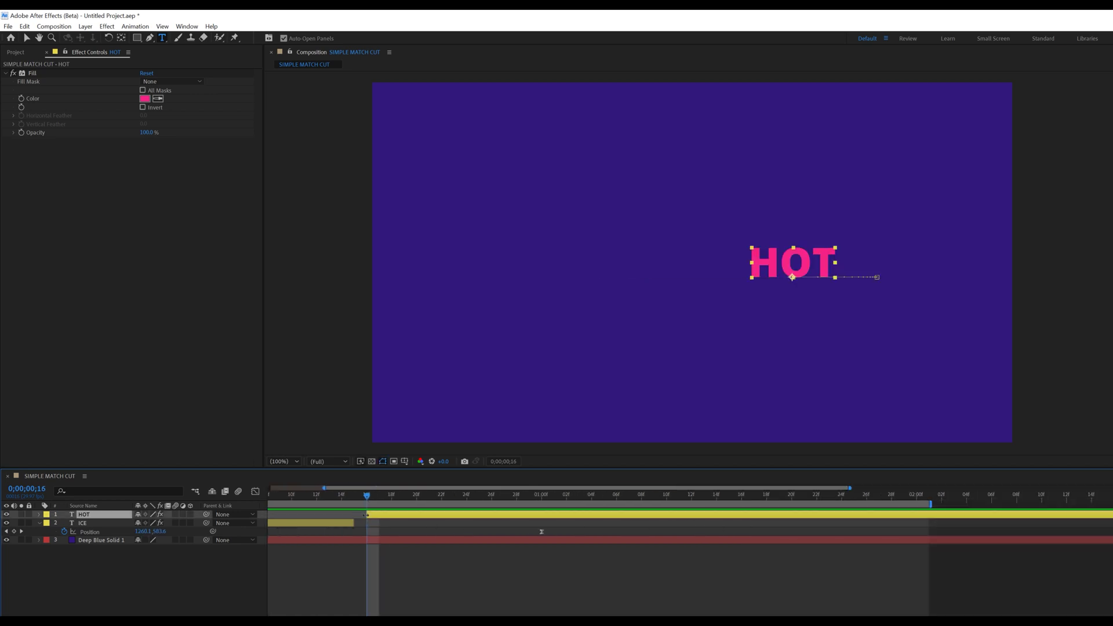
pyautogui.click(355, 523)
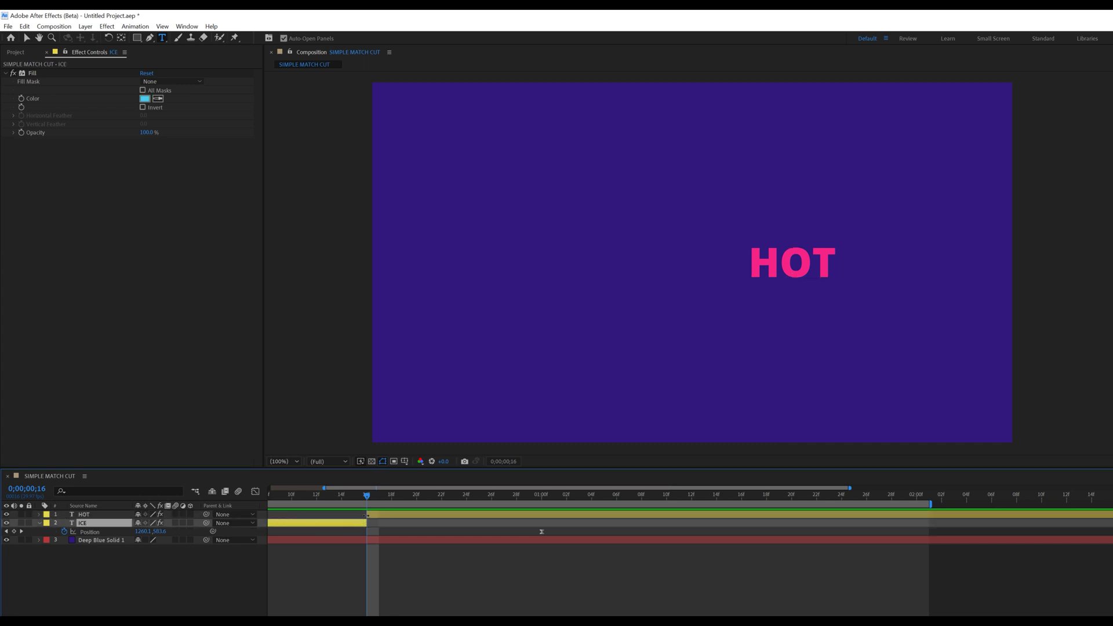
# Step: Preview the retimed match cut from the beginning of the composition
pyautogui.press('-')
pyautogui.moveTo(364, 495); pyautogui.dragTo(271, 497)
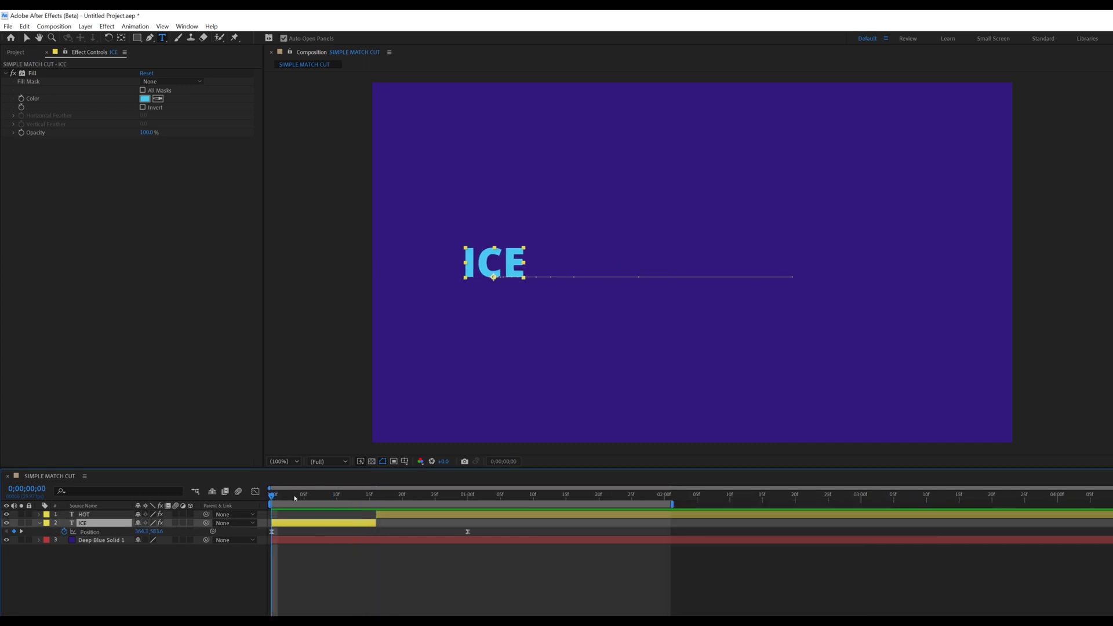
pyautogui.press('space')
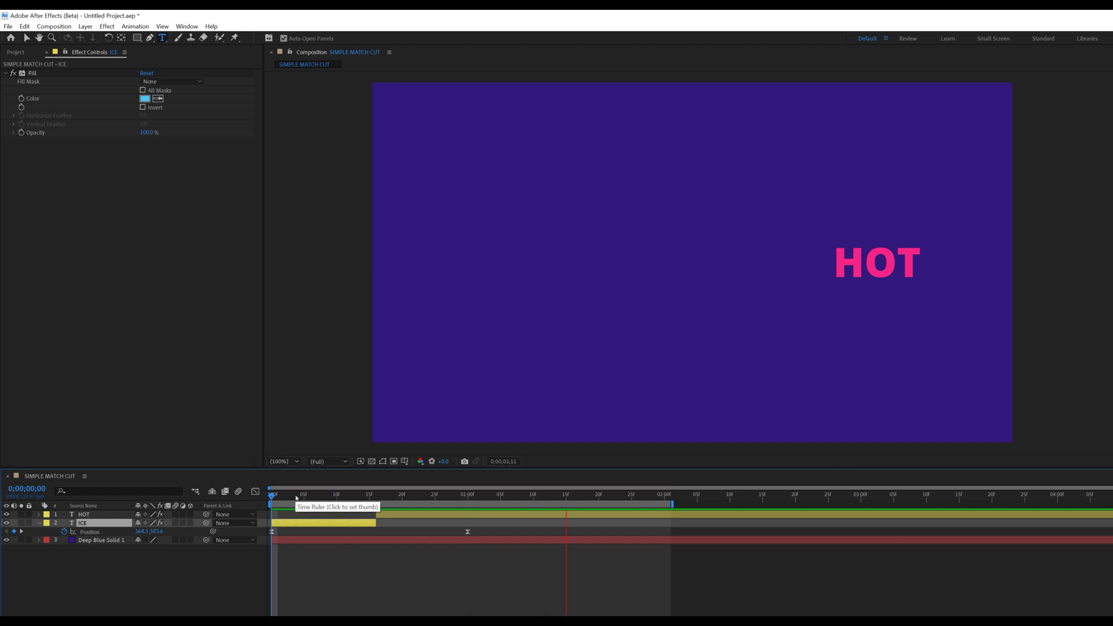
# Step: Inspect the speed graph of the ICE layer's Position keyframes at 0;00;00;15
pyautogui.press('space')
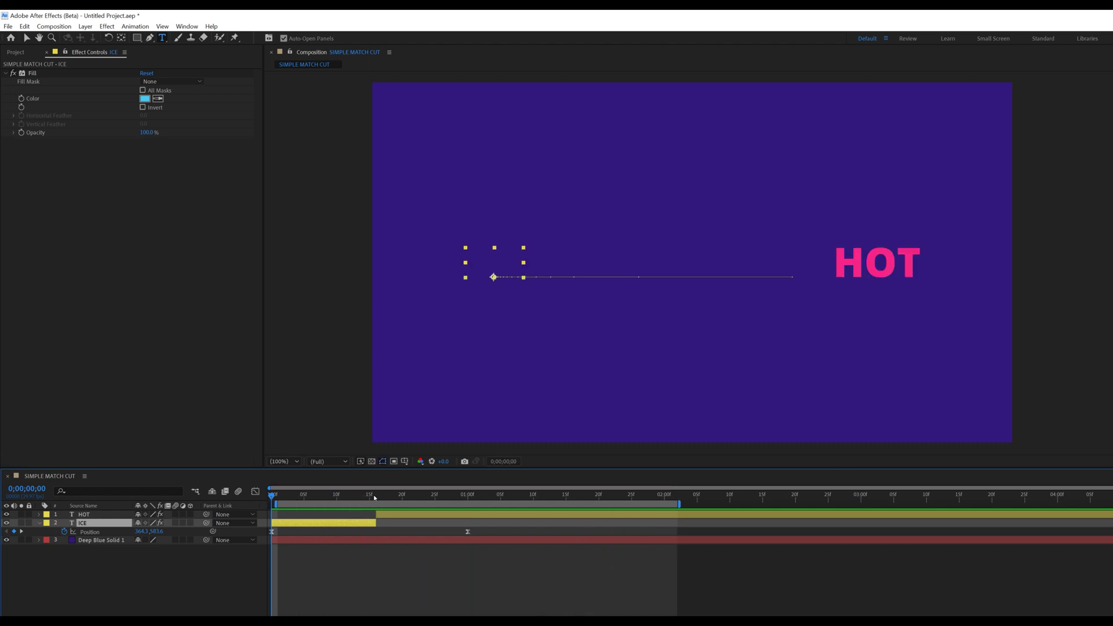
pyautogui.click(372, 497)
pyautogui.moveTo(479, 545); pyautogui.dragTo(261, 526)
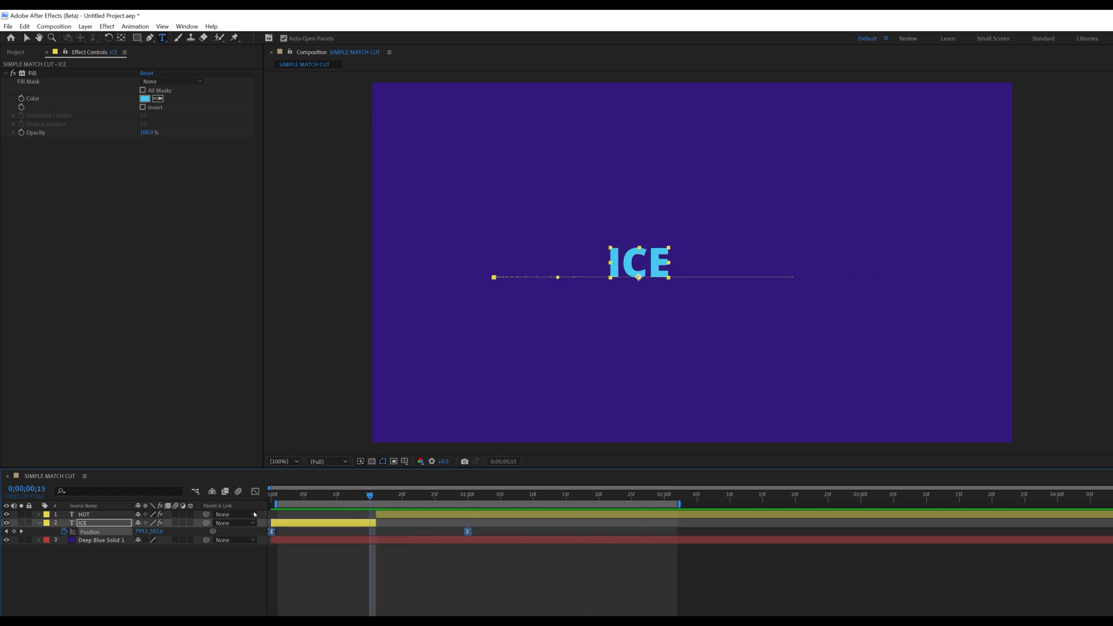
pyautogui.click(255, 492)
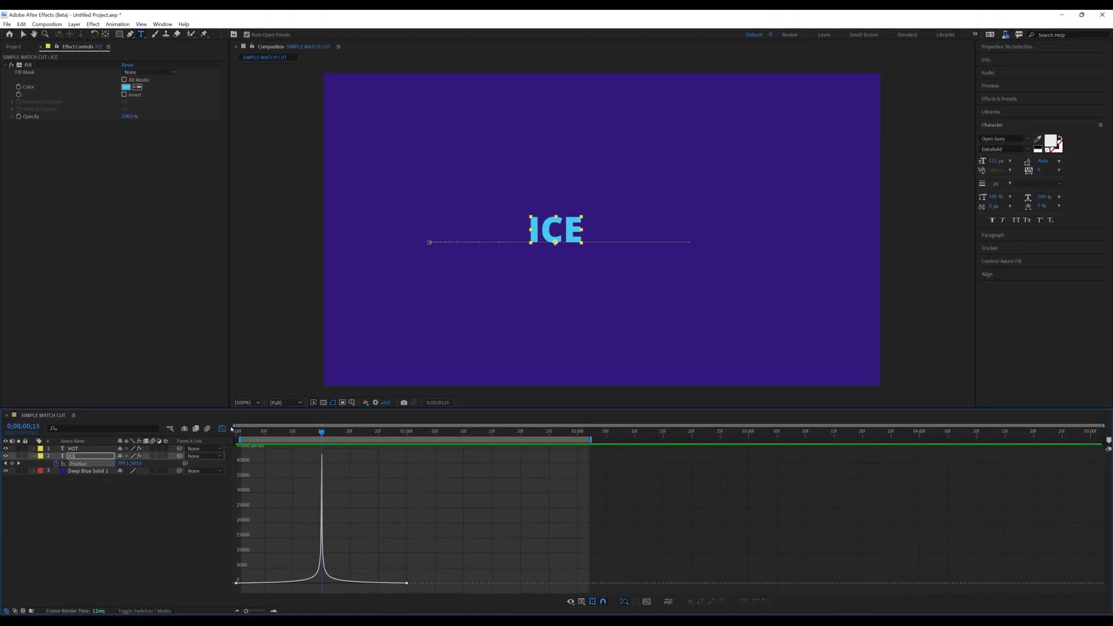
pyautogui.click(222, 428)
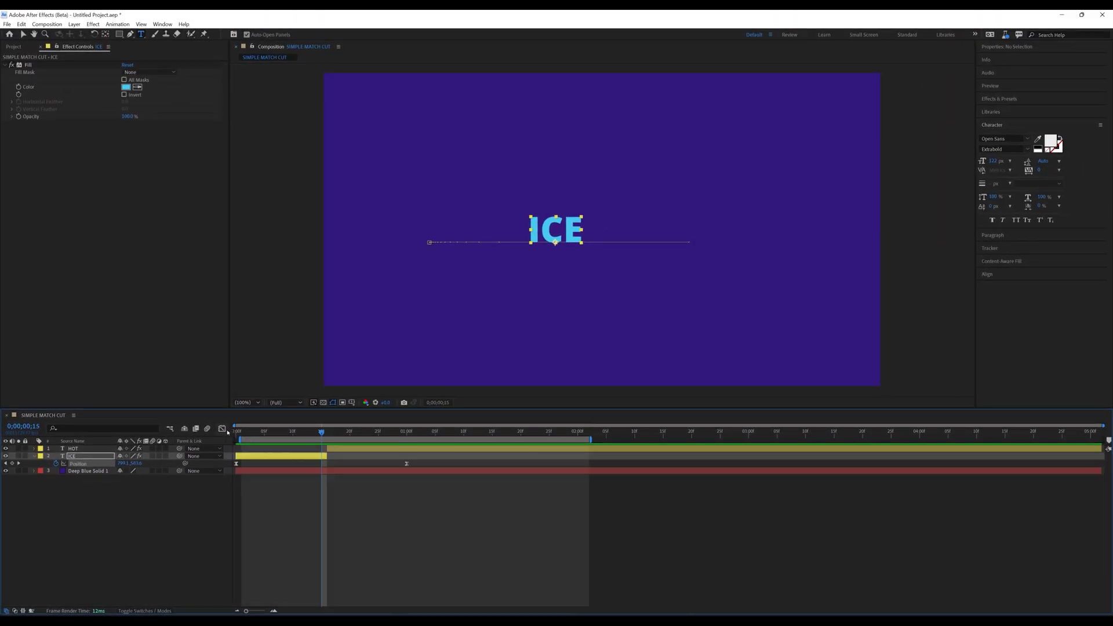
# Step: Play back the match cut and scrub through the frames just after the switch to HOT
pyautogui.press('space')
pyautogui.press('space')
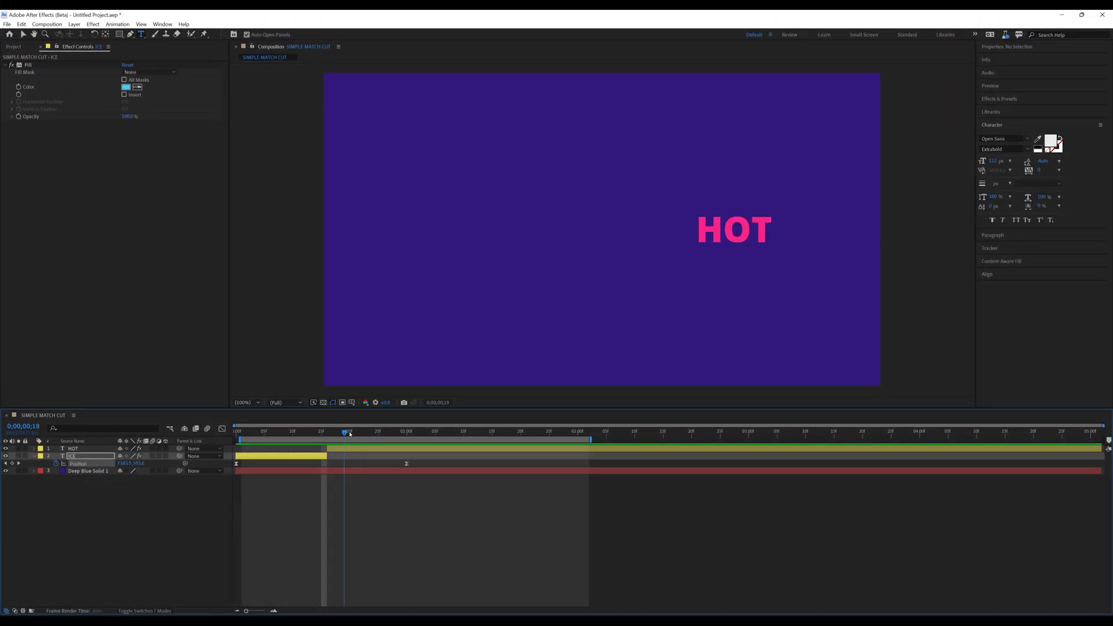
pyautogui.moveTo(353, 431); pyautogui.dragTo(366, 435)
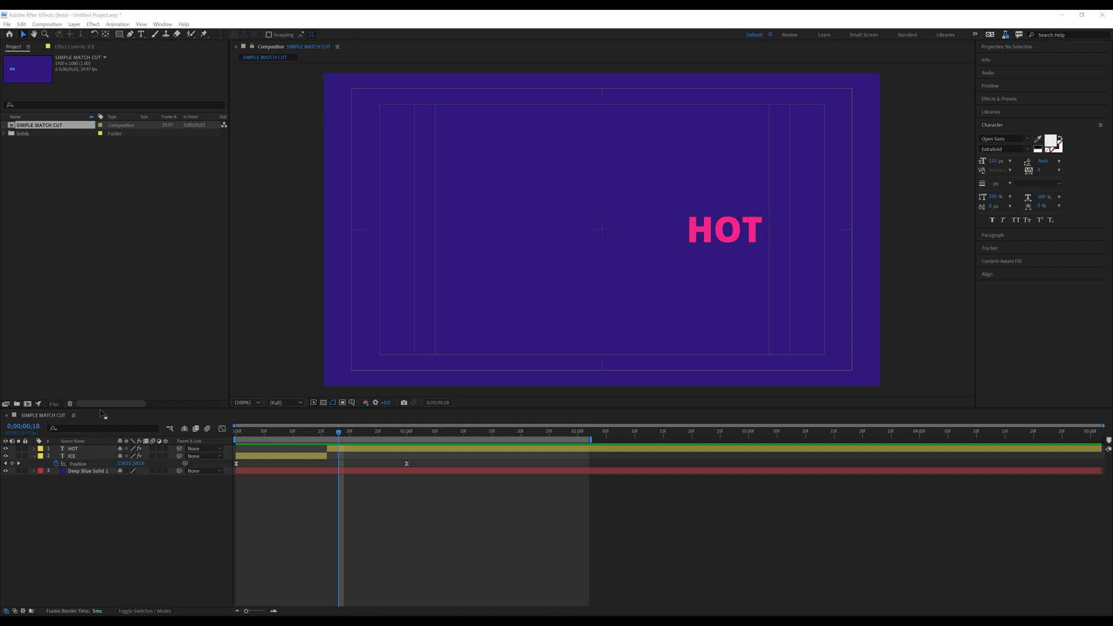
# Step: Hide the HOT and ICE layers, and duplicate ICE to the top of the layer stack
pyautogui.moveTo(5, 448); pyautogui.dragTo(4, 468)
pyautogui.click(72, 457)
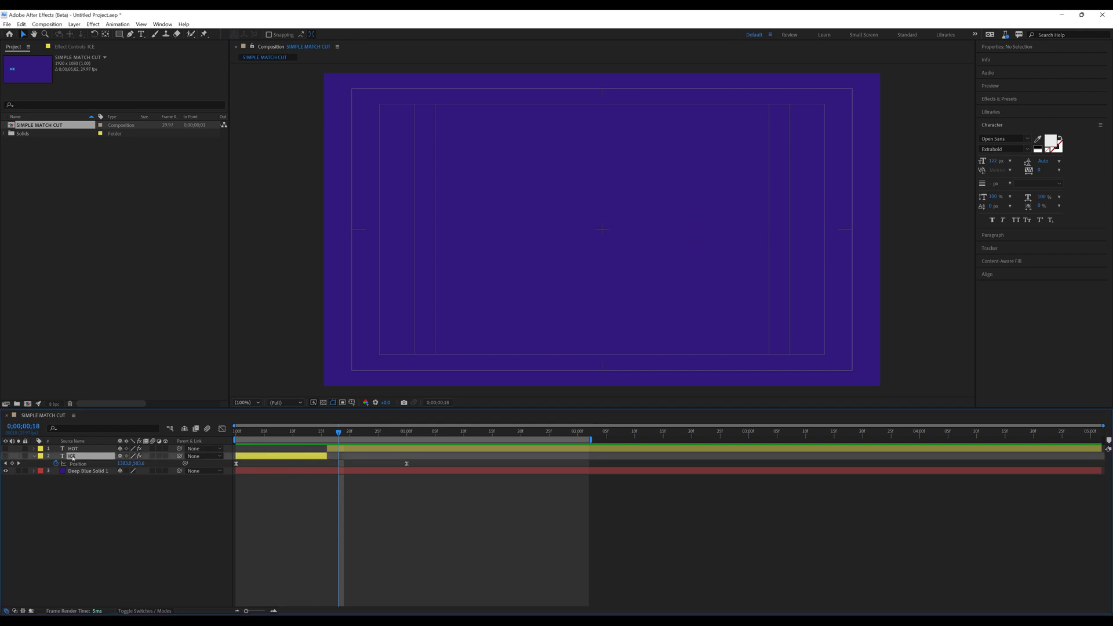
pyautogui.hotkey('ctrl', 'd')
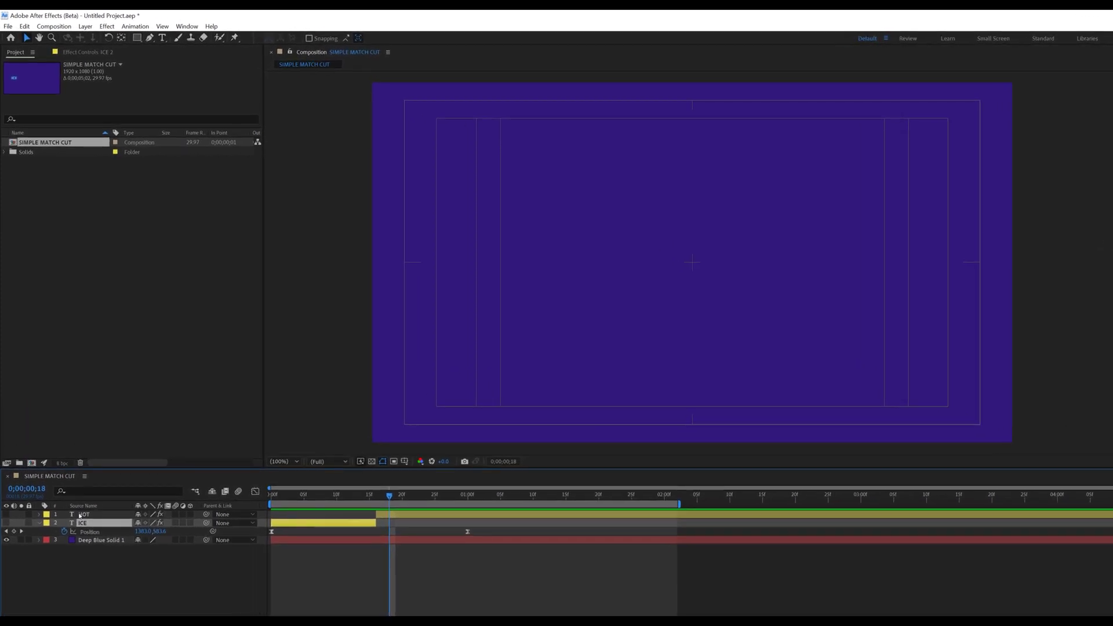
pyautogui.moveTo(85, 524); pyautogui.dragTo(82, 511)
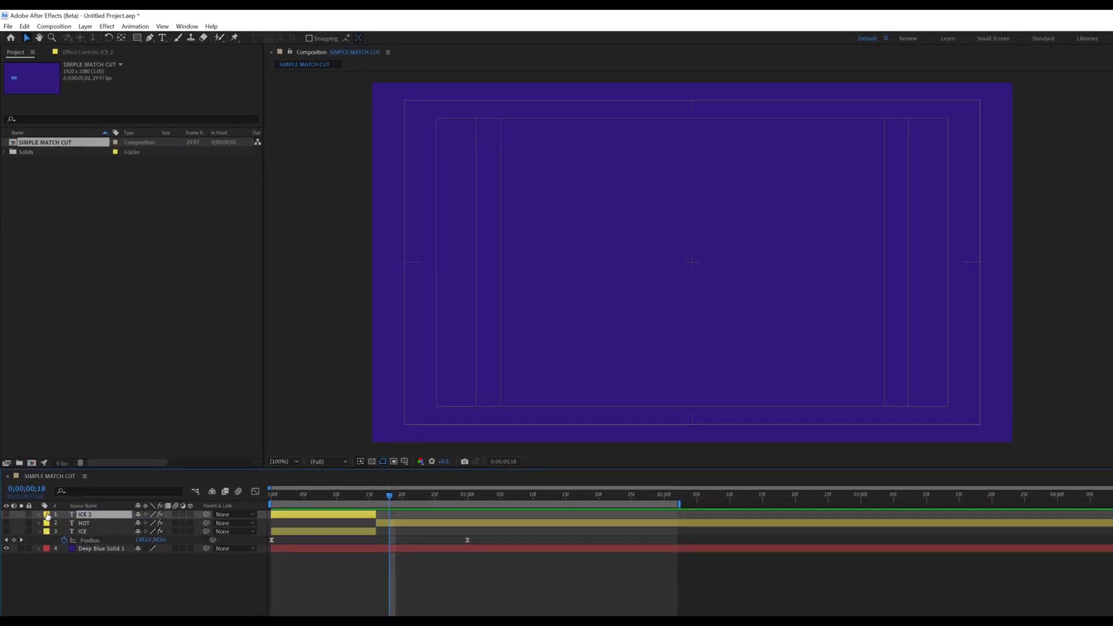
# Step: Label the ICE 2 layer Cyan and extend its end to about 0;00;01;06
pyautogui.click(46, 514)
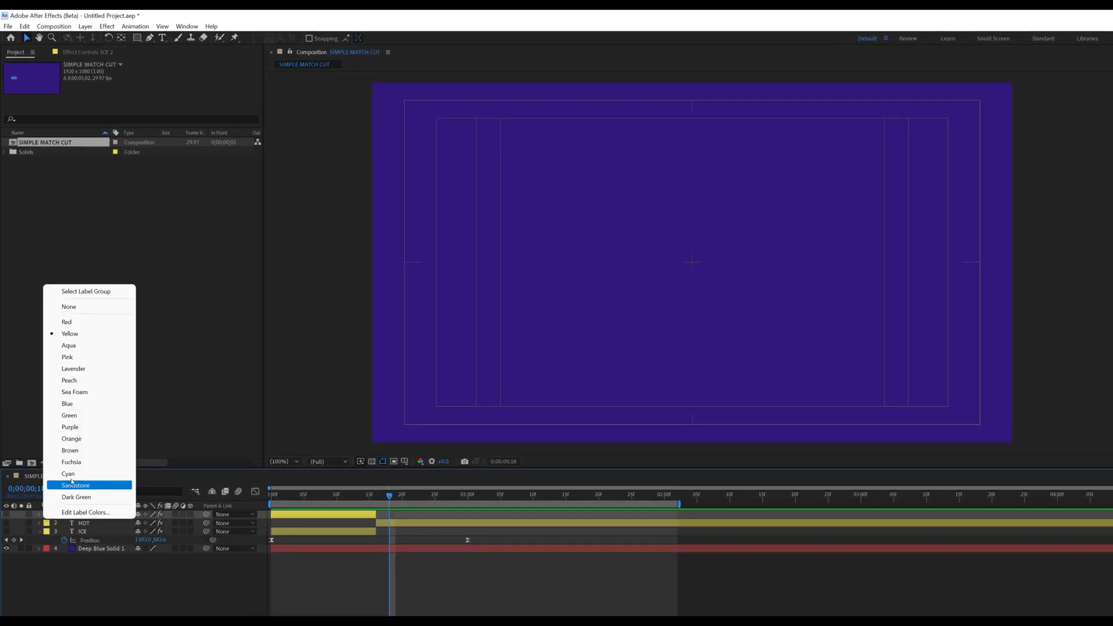
pyautogui.click(69, 474)
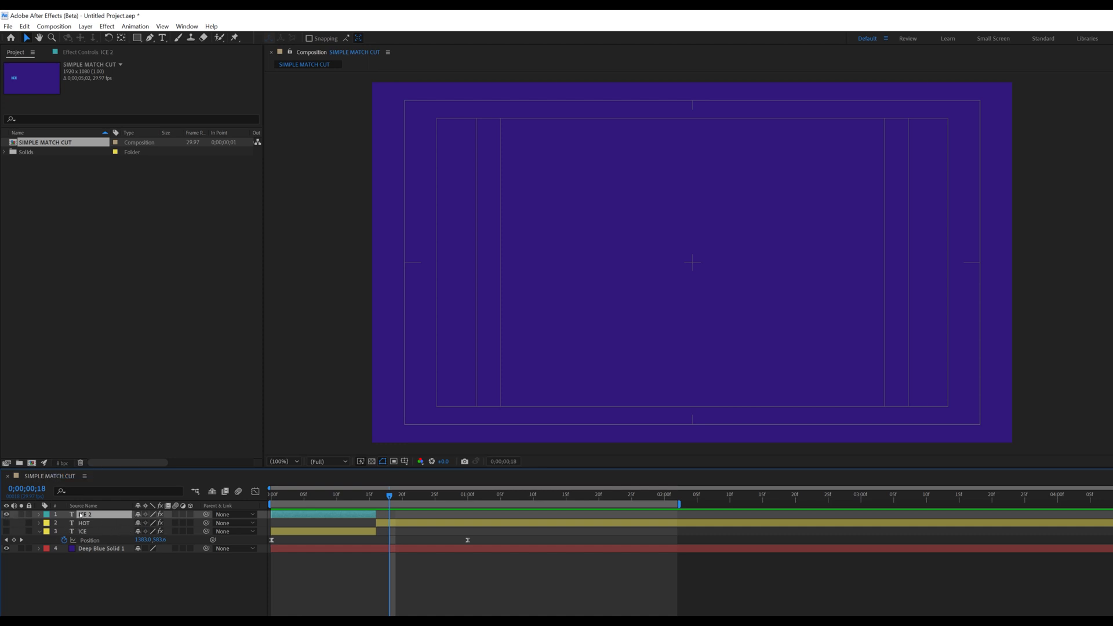
pyautogui.moveTo(376, 514); pyautogui.dragTo(356, 495)
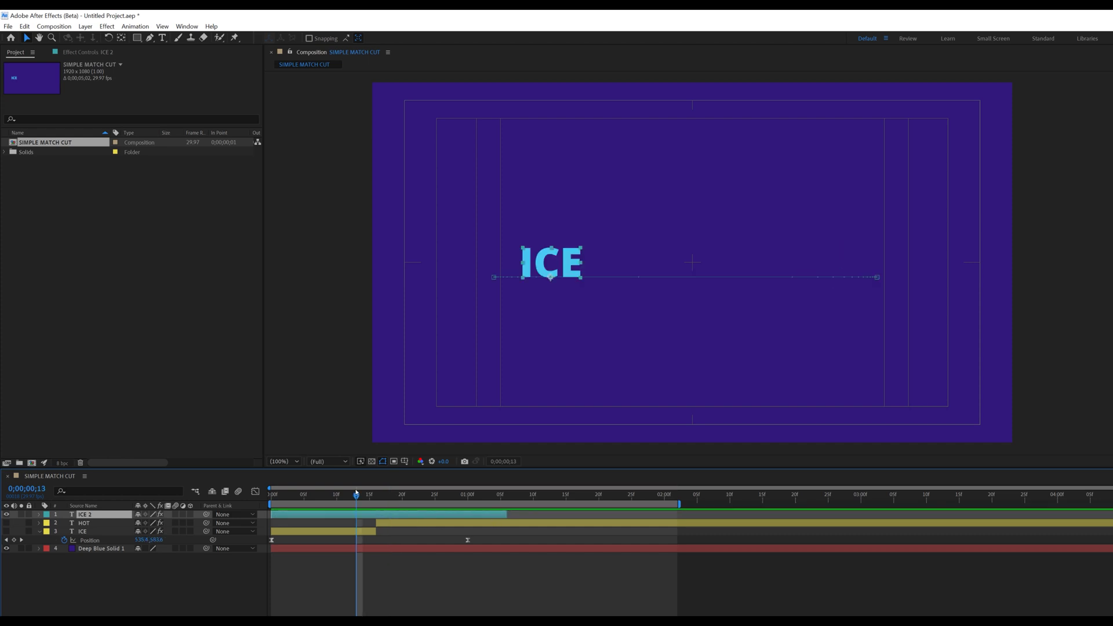
# Step: Clear the ICE 2 layer's existing Position keyframes and set a fresh one at 0;00;00;00
pyautogui.press('u')
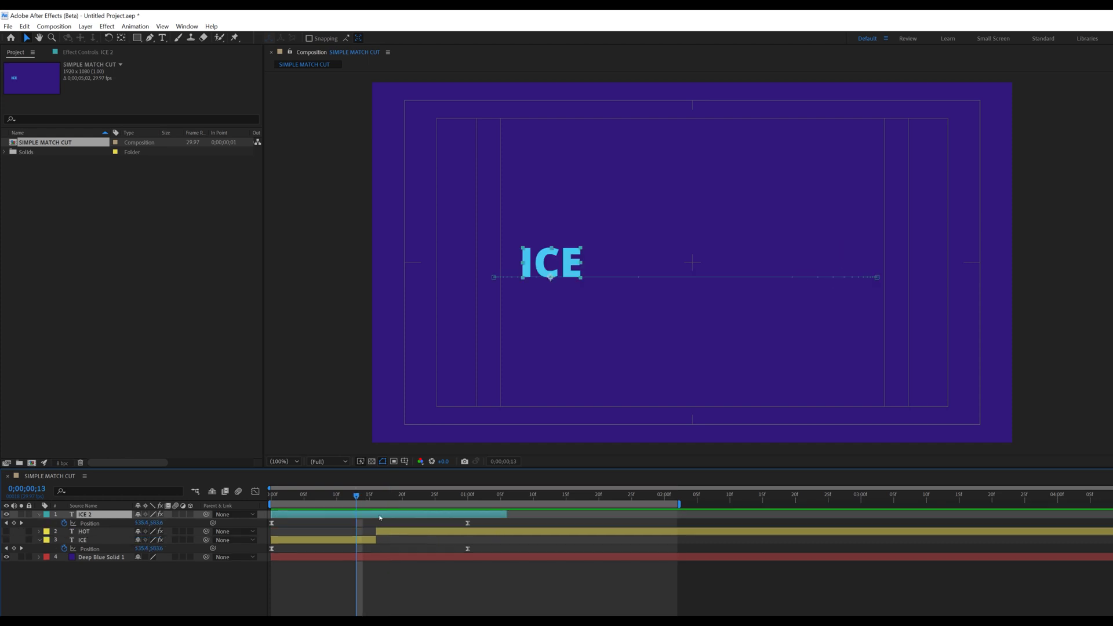
pyautogui.click(272, 495)
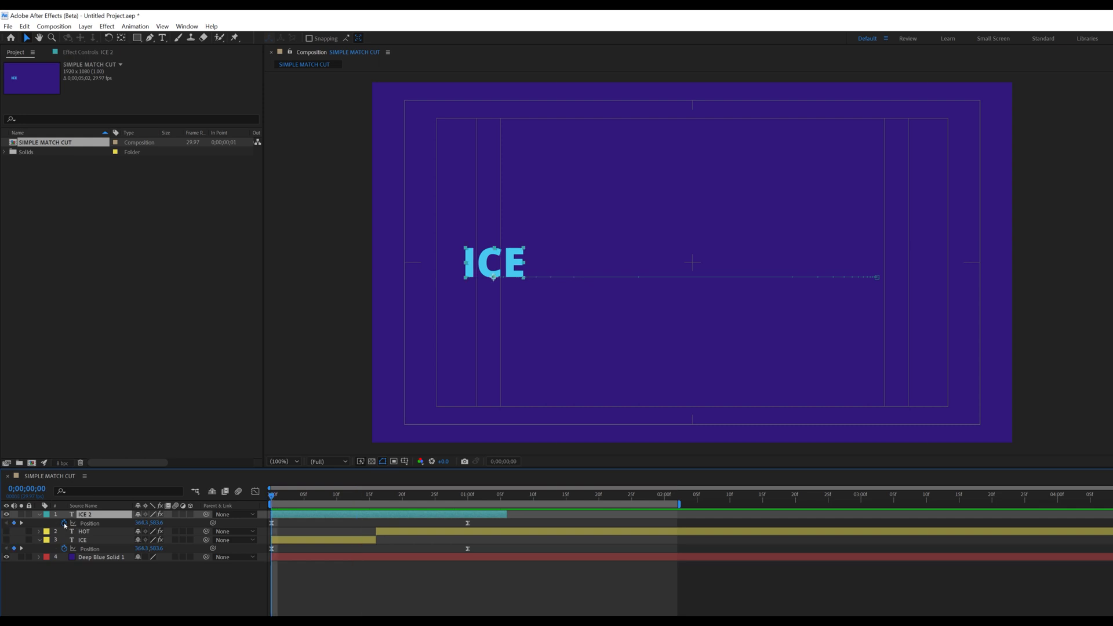
pyautogui.click(65, 524)
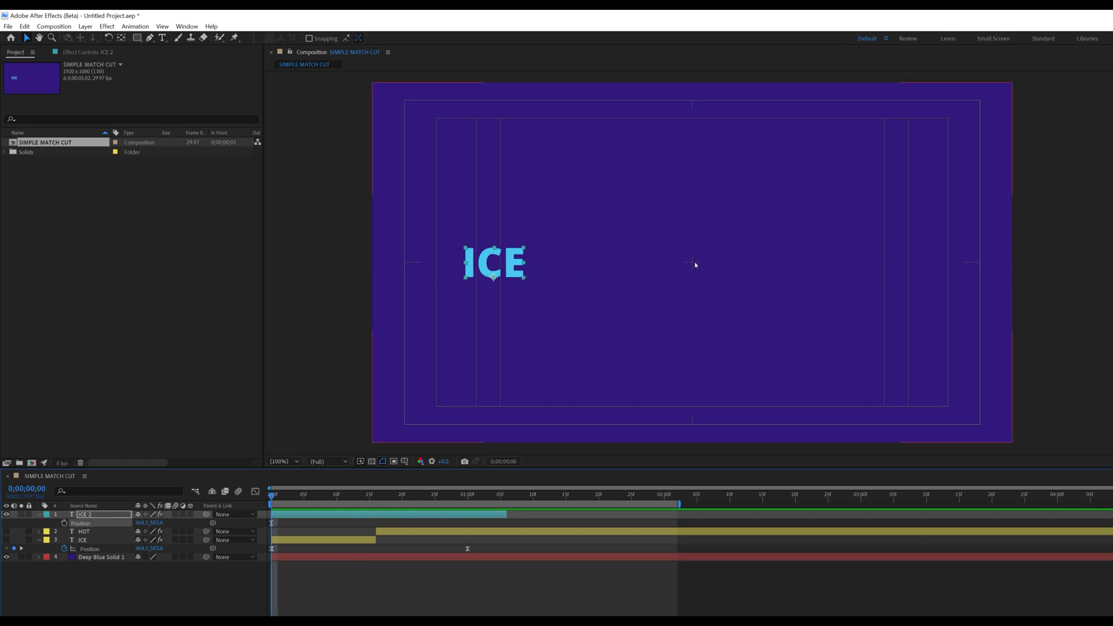
pyautogui.click(64, 523)
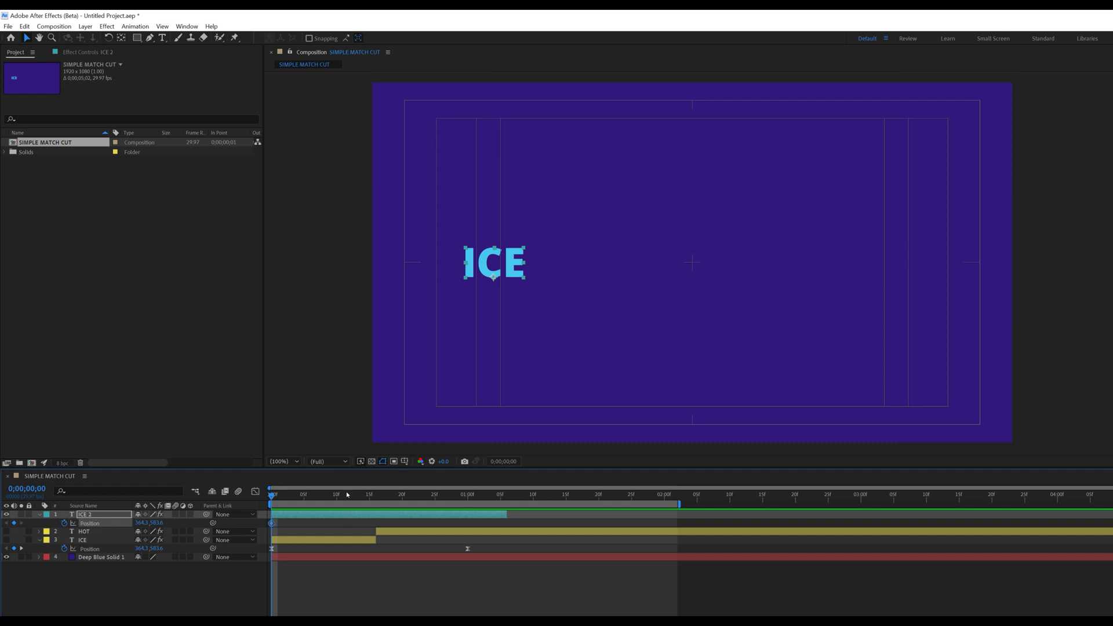
# Step: Add a Position keyframe to ICE 2 at 0;00;00;16 with the text near the composition's center, X about 987
pyautogui.moveTo(277, 496); pyautogui.dragTo(377, 497)
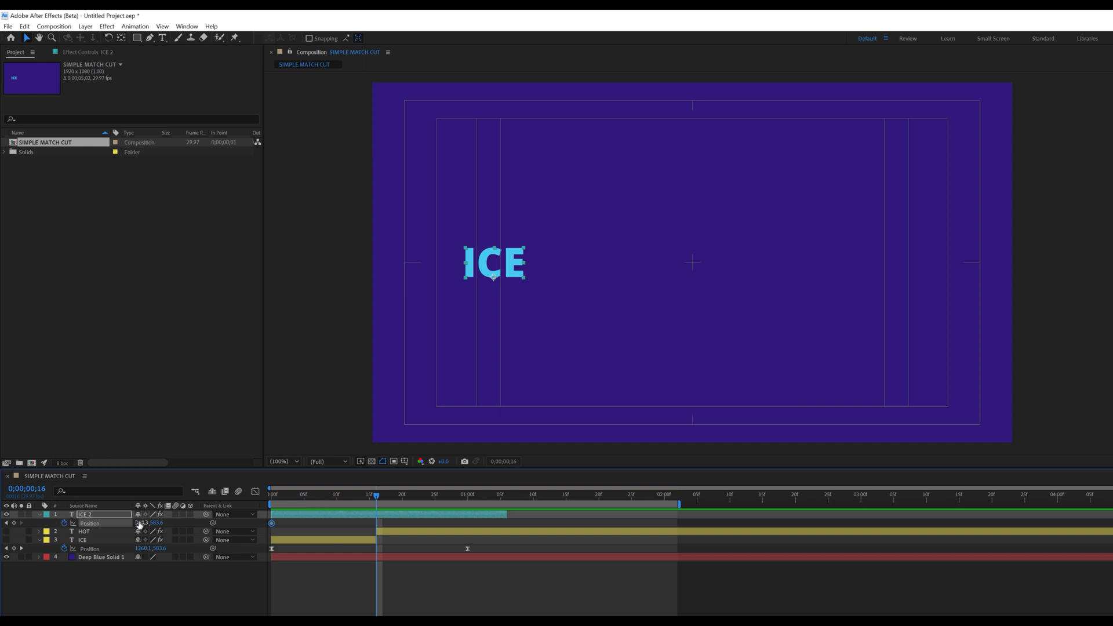
pyautogui.moveTo(140, 523); pyautogui.dragTo(170, 520)
pyautogui.click(359, 545)
pyautogui.click(356, 515)
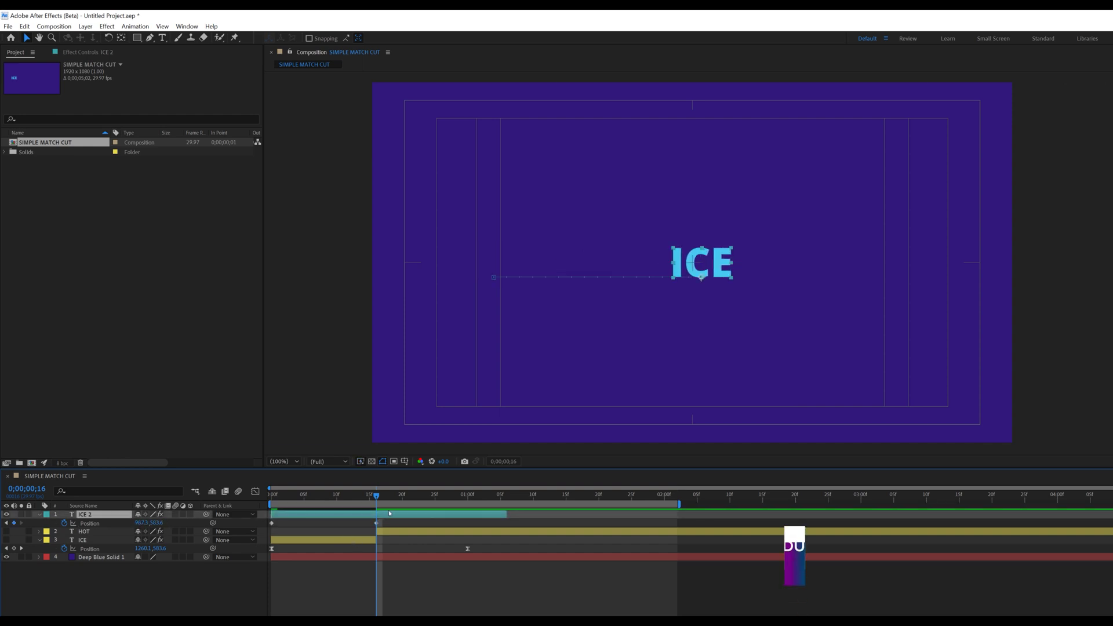
# Step: Duplicate ICE 2 with a Peach label, and hide the original HOT and ICE layers from the timeline as shy layers
pyautogui.hotkey('ctrl', 'd')
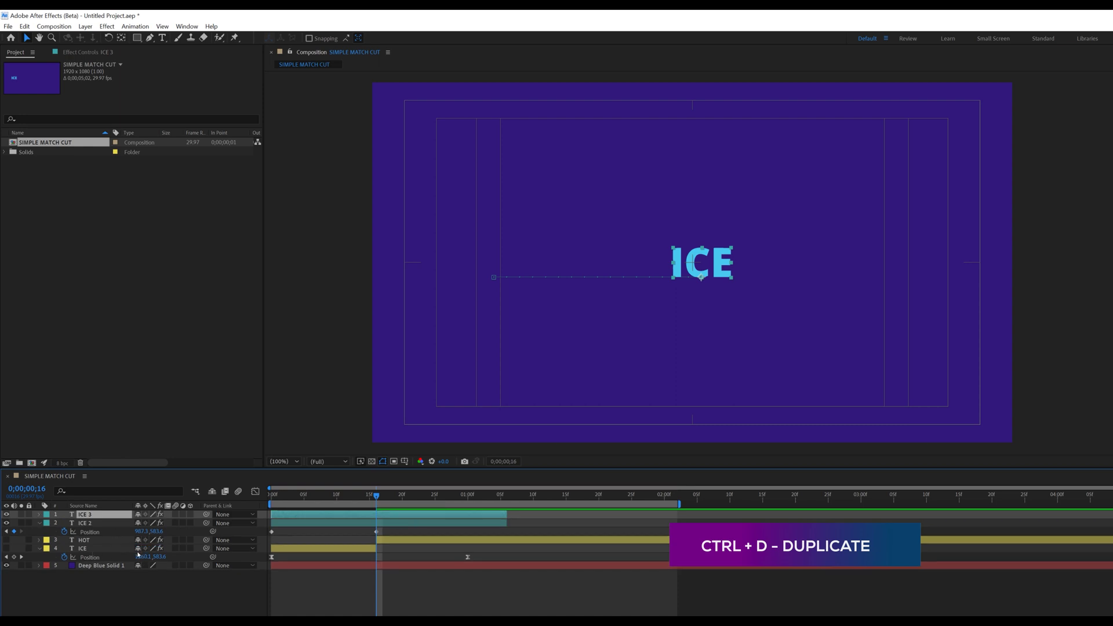
pyautogui.click(138, 539)
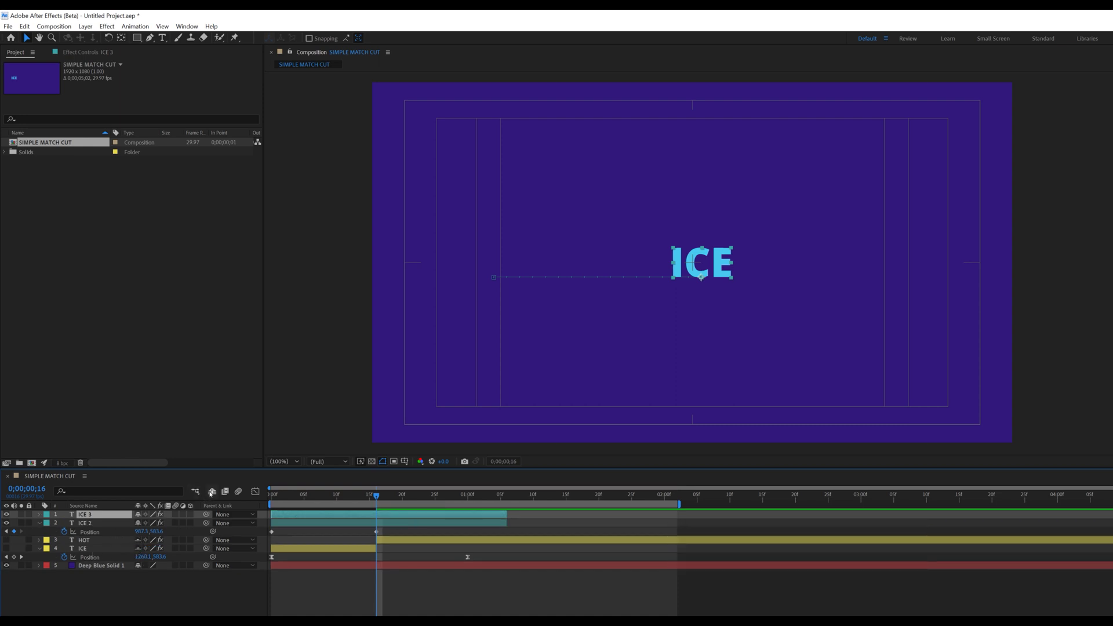
pyautogui.click(211, 492)
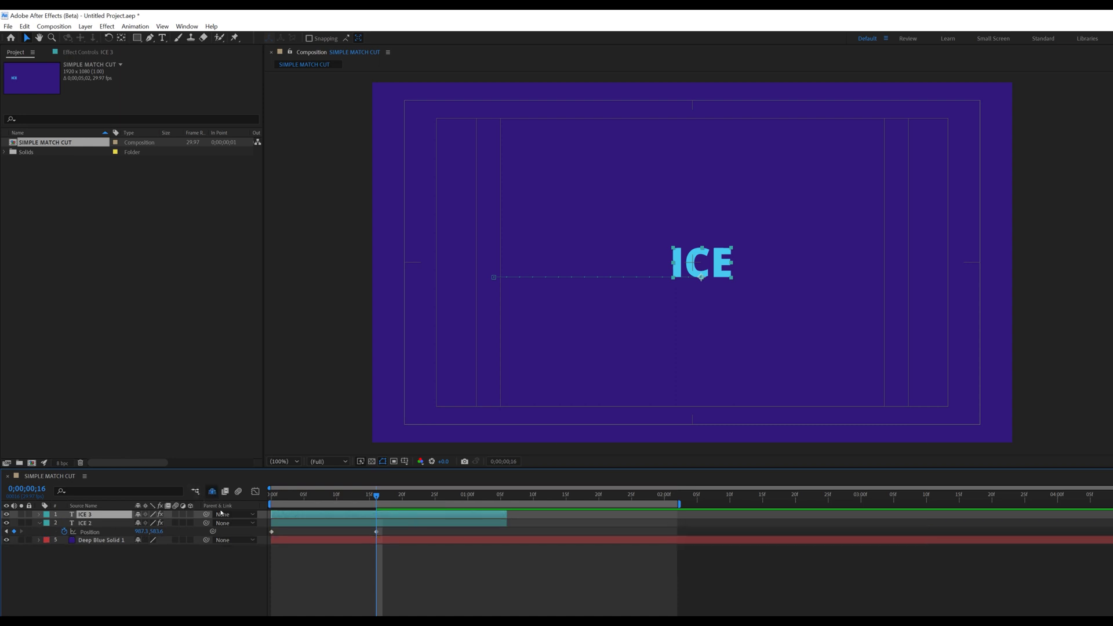
pyautogui.click(40, 524)
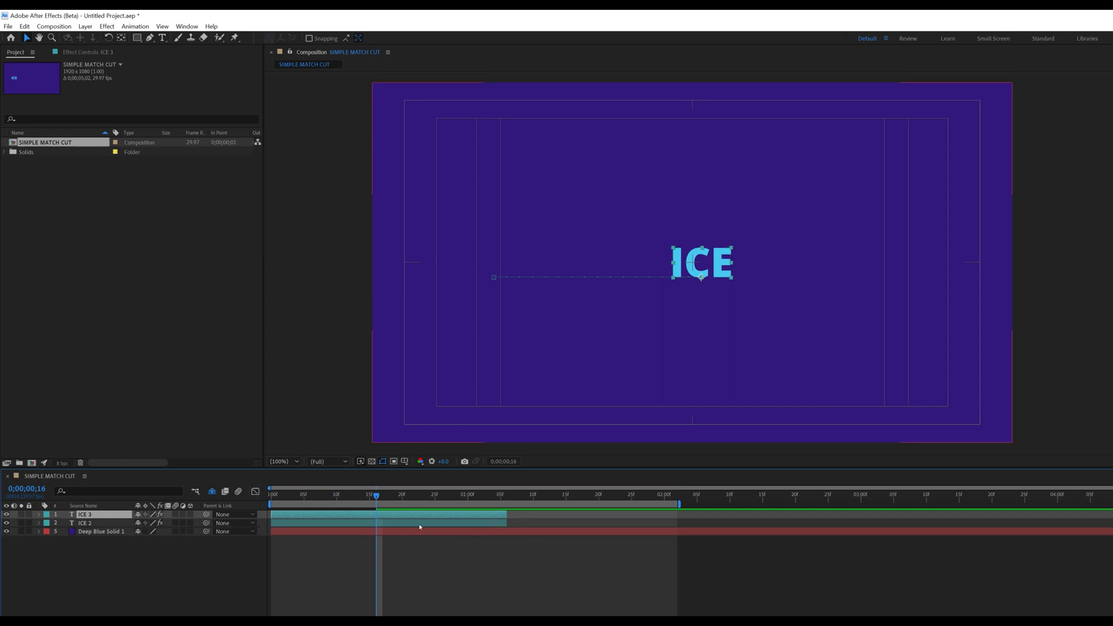
pyautogui.click(44, 518)
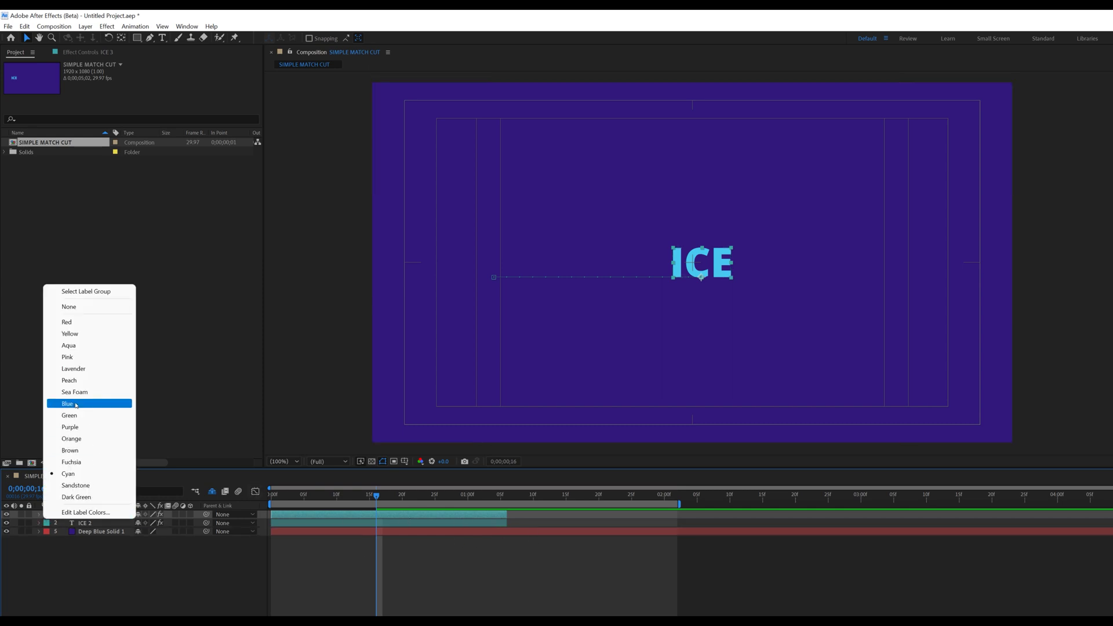
pyautogui.click(64, 380)
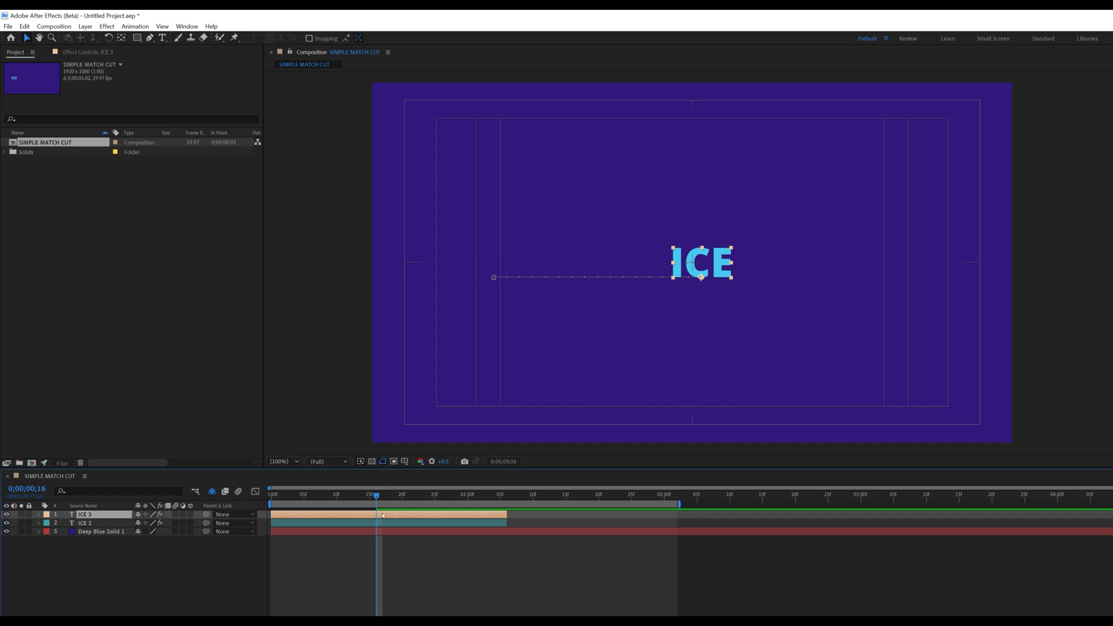
# Step: Remove the Position keyframes from the ICE 3 layer and change its text to HOT
pyautogui.press('p')
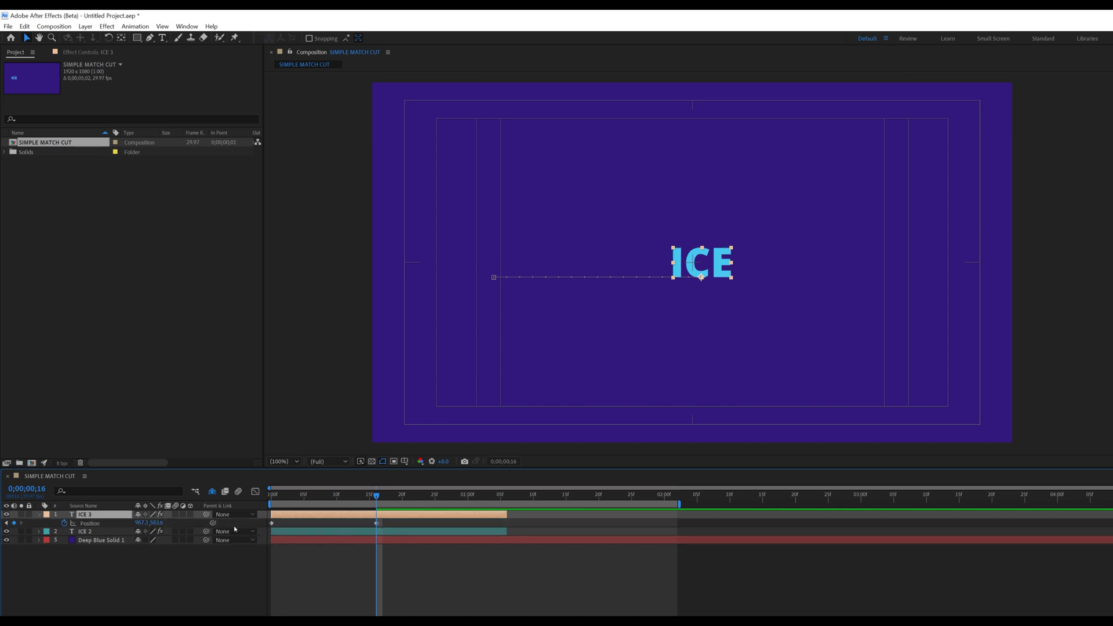
pyautogui.click(64, 524)
pyautogui.doubleClick(85, 516)
pyautogui.write('HOT 2')
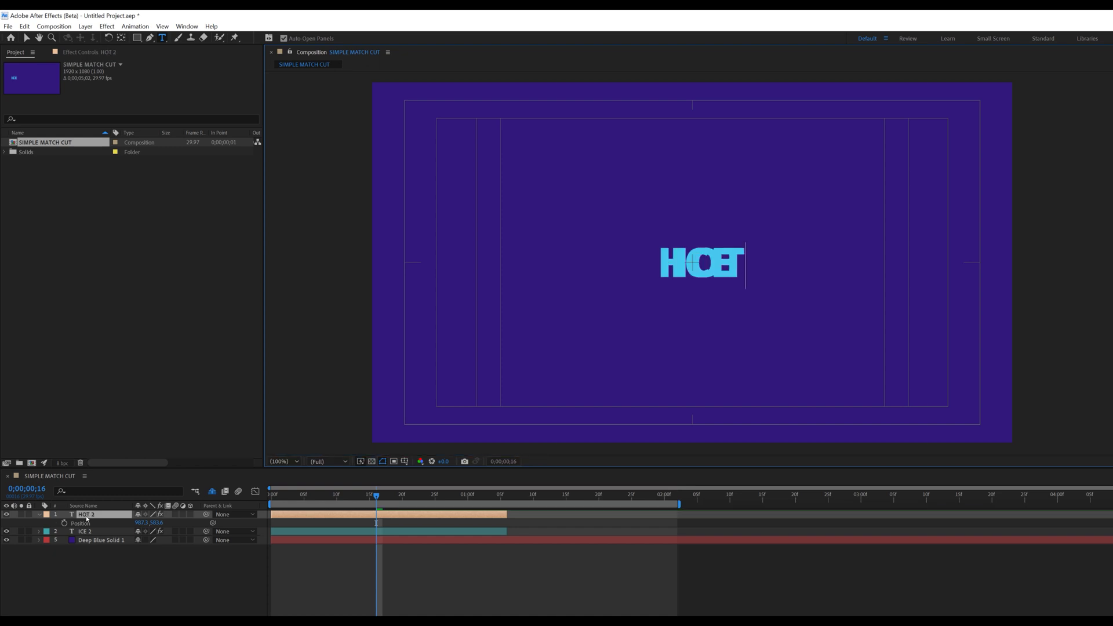
# Step: Trim the end of the ICE 2 layer to 0;00;00;16
pyautogui.click(377, 532)
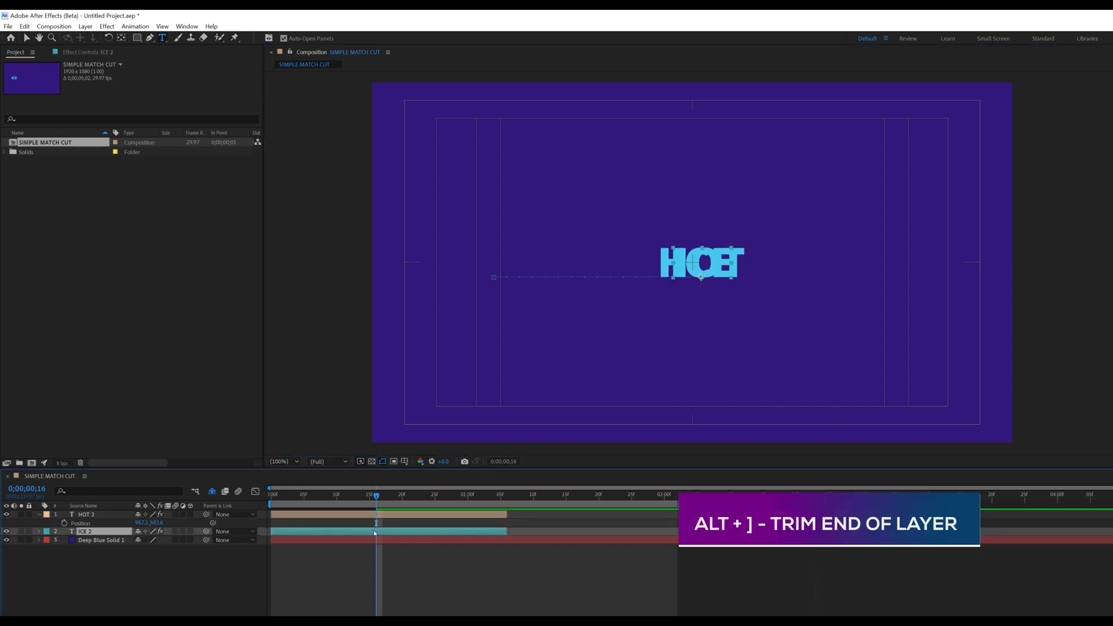
pyautogui.hotkey('alt', ']')
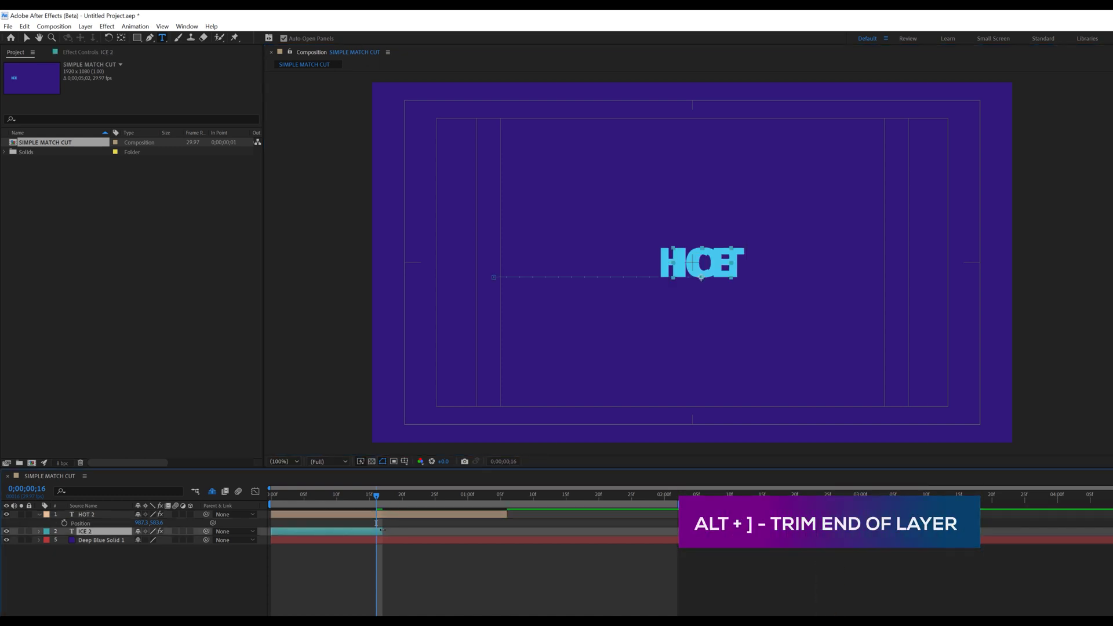
pyautogui.moveTo(381, 530); pyautogui.dragTo(376, 530)
# Step: Set a starting Position keyframe on the HOT 2 layer at 0;00;00;16
pyautogui.click(380, 514)
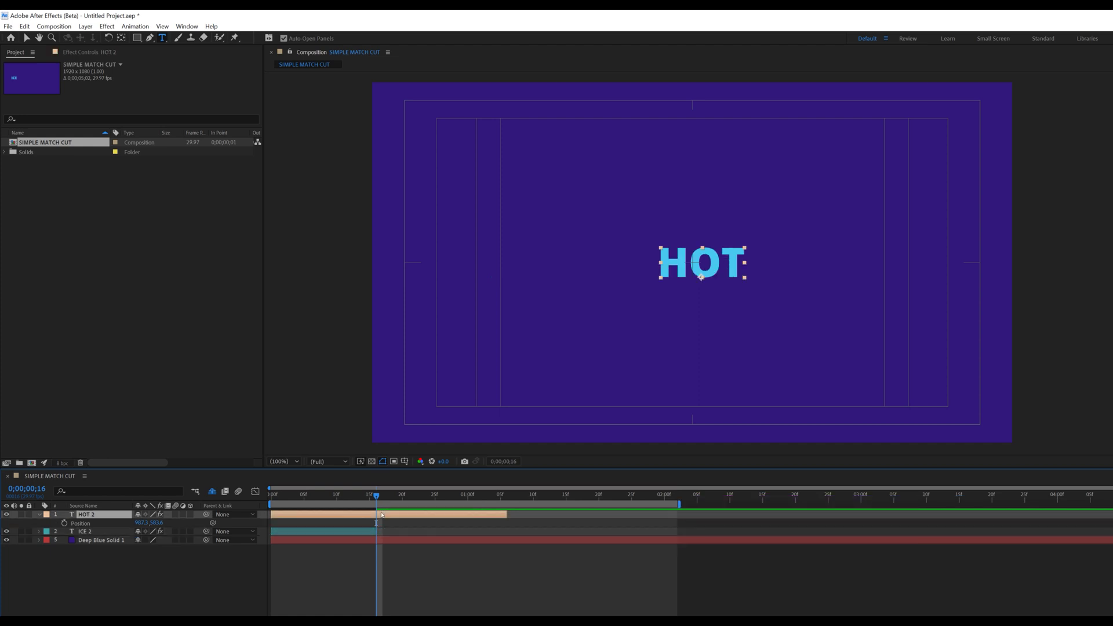
pyautogui.press('u')
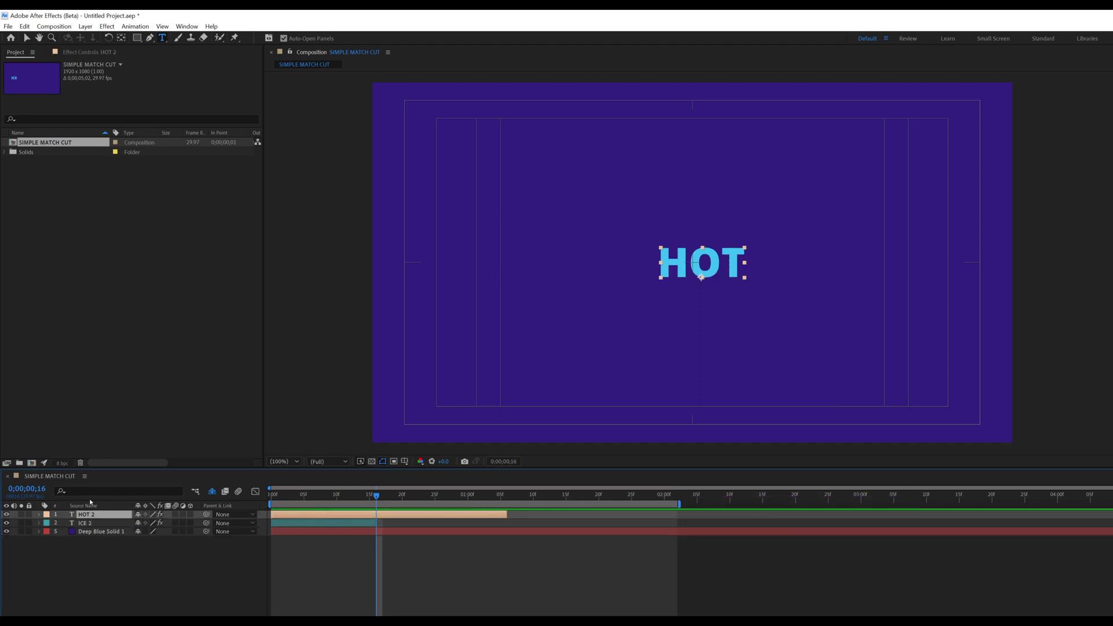
pyautogui.press('p')
pyautogui.click(64, 524)
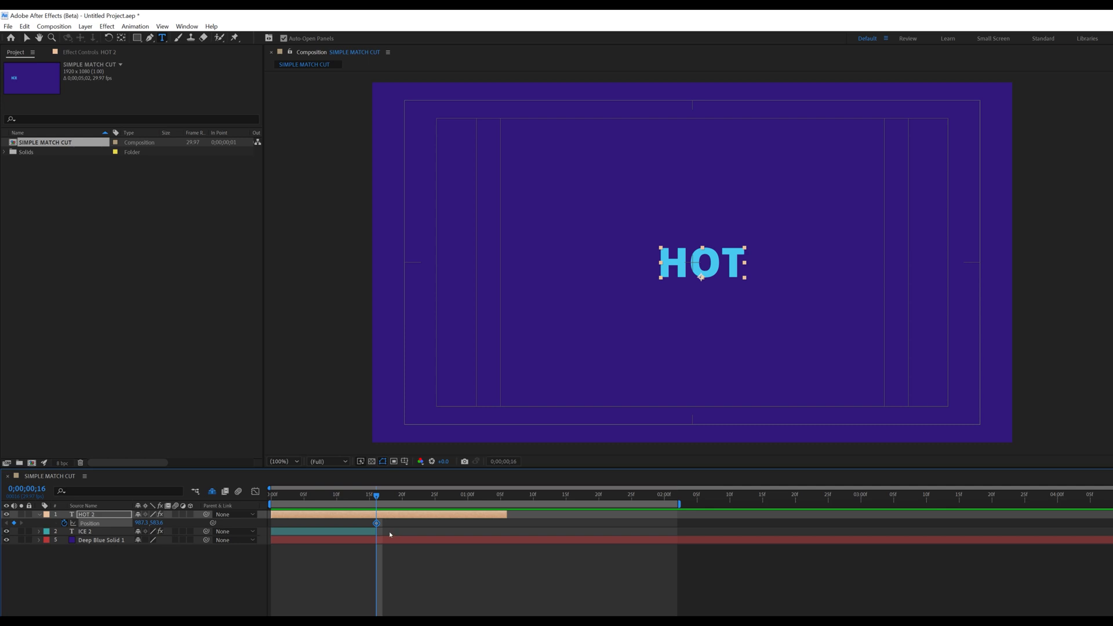
# Step: Add a Position keyframe to HOT 2 at 0;00;01;00 with X 1609.3, and trim the layer's start to 0;00;00;16
pyautogui.moveTo(375, 497); pyautogui.dragTo(468, 496)
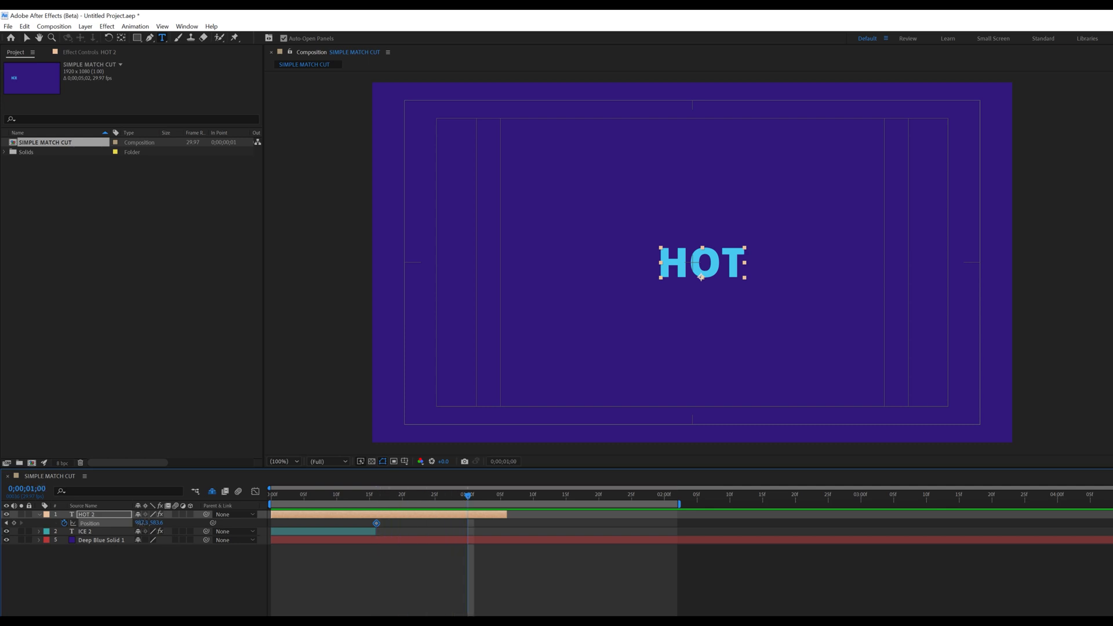
pyautogui.moveTo(140, 523); pyautogui.dragTo(297, 506)
pyautogui.click(371, 497)
pyautogui.moveTo(273, 504); pyautogui.dragTo(470, 510)
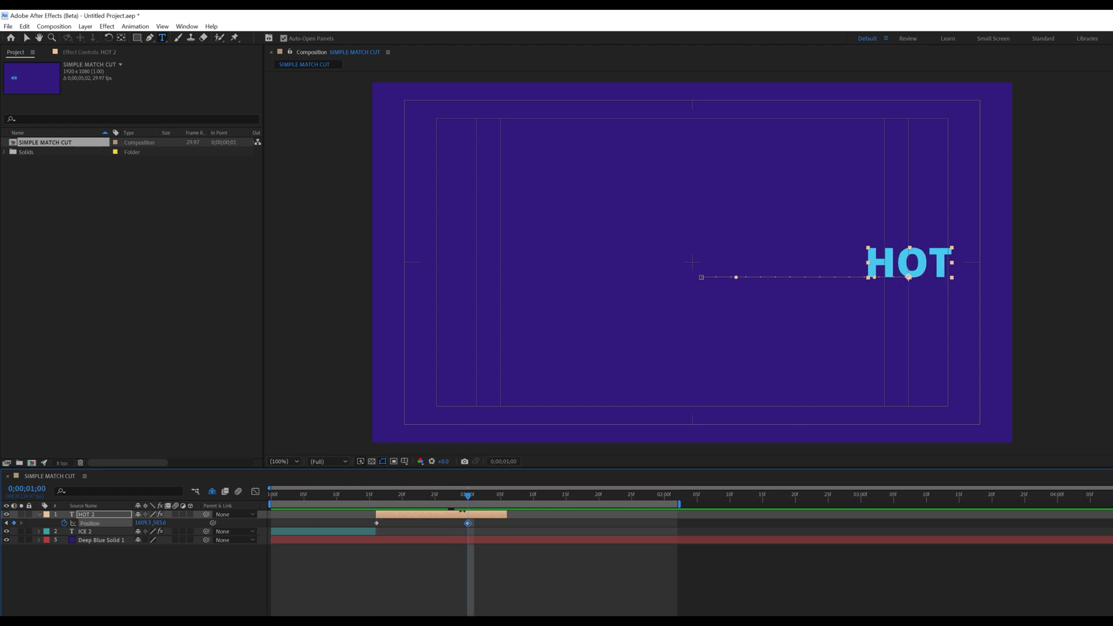
# Step: End the work area at 0;00;01;00 and preview the ICE 2 to HOT 2 movement
pyautogui.press('n')
pyautogui.press('space')
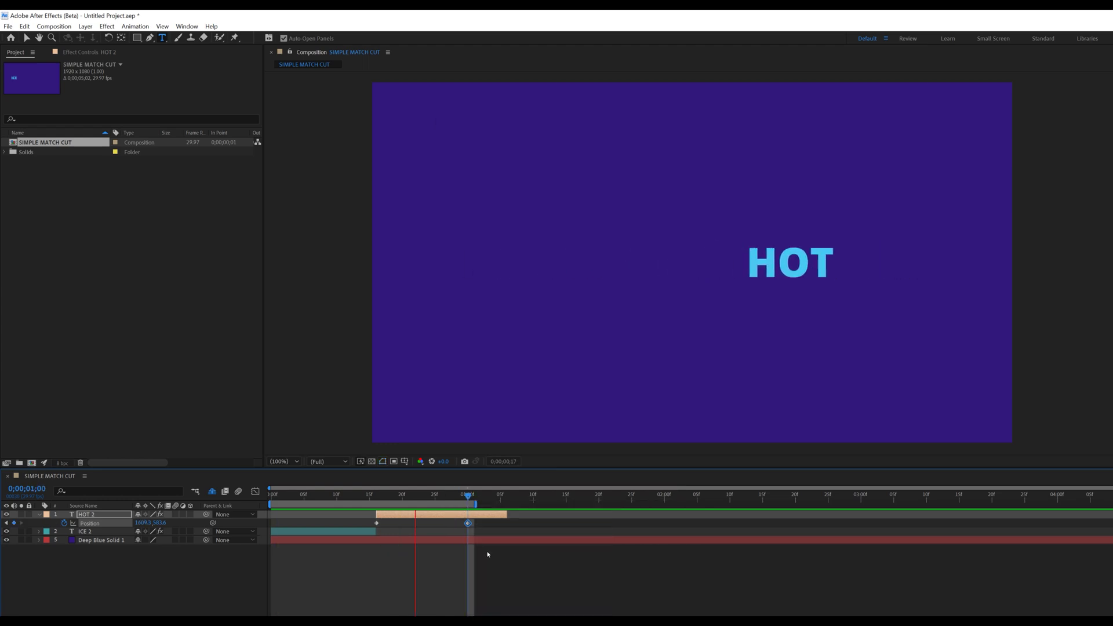
pyautogui.moveTo(346, 496); pyautogui.dragTo(464, 513)
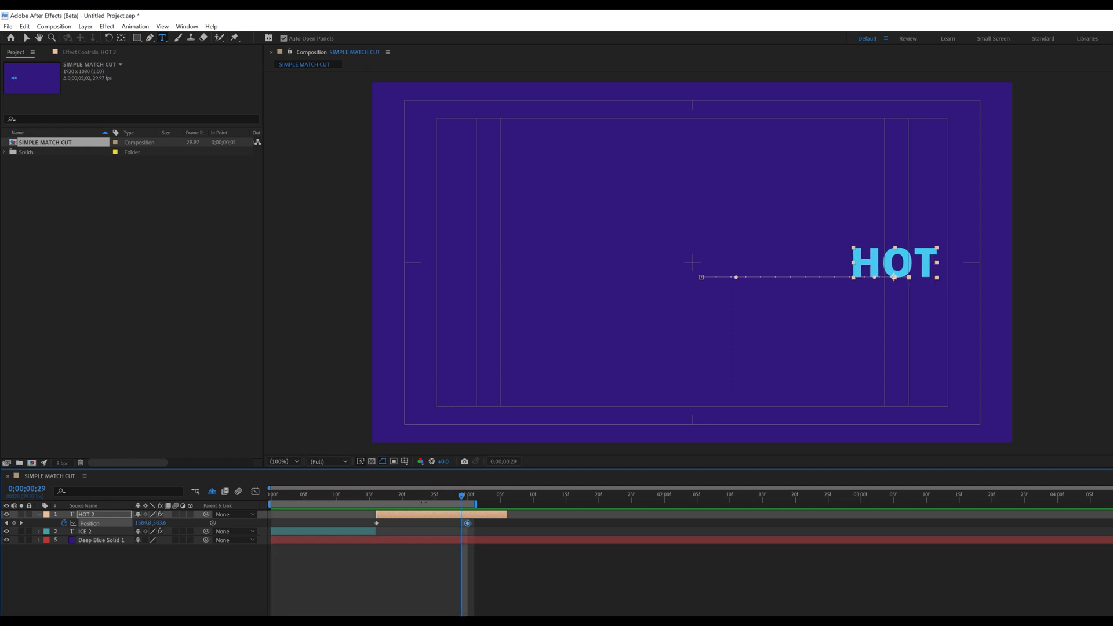
# Step: Apply Easy Ease to both Position keyframes on the ICE 2 layer
pyautogui.click(348, 533)
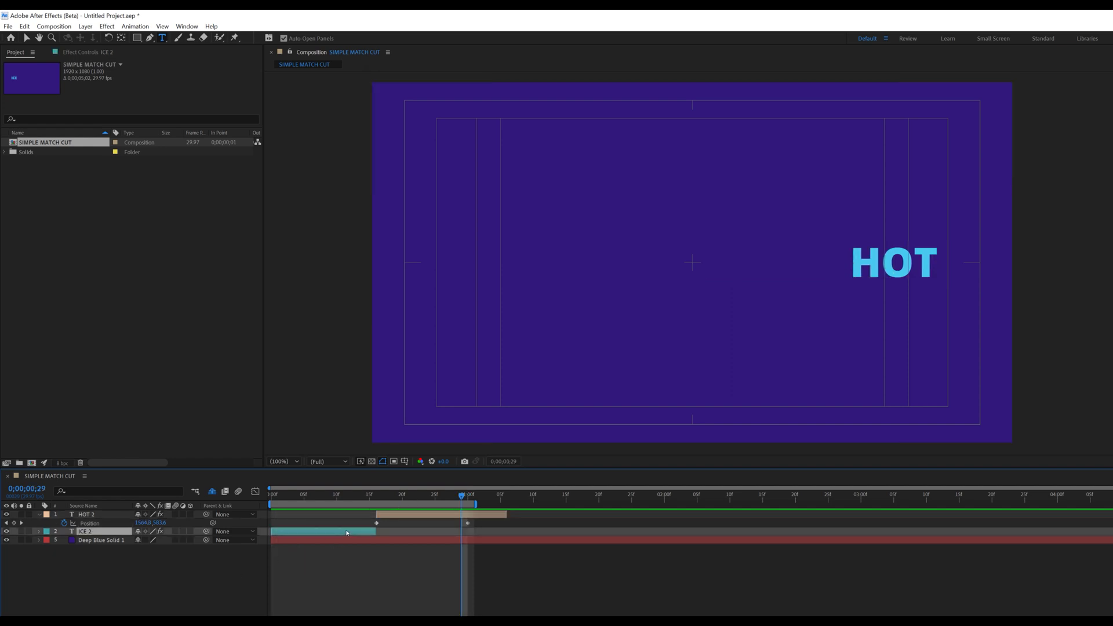
pyautogui.press('p')
pyautogui.moveTo(390, 537); pyautogui.dragTo(256, 564)
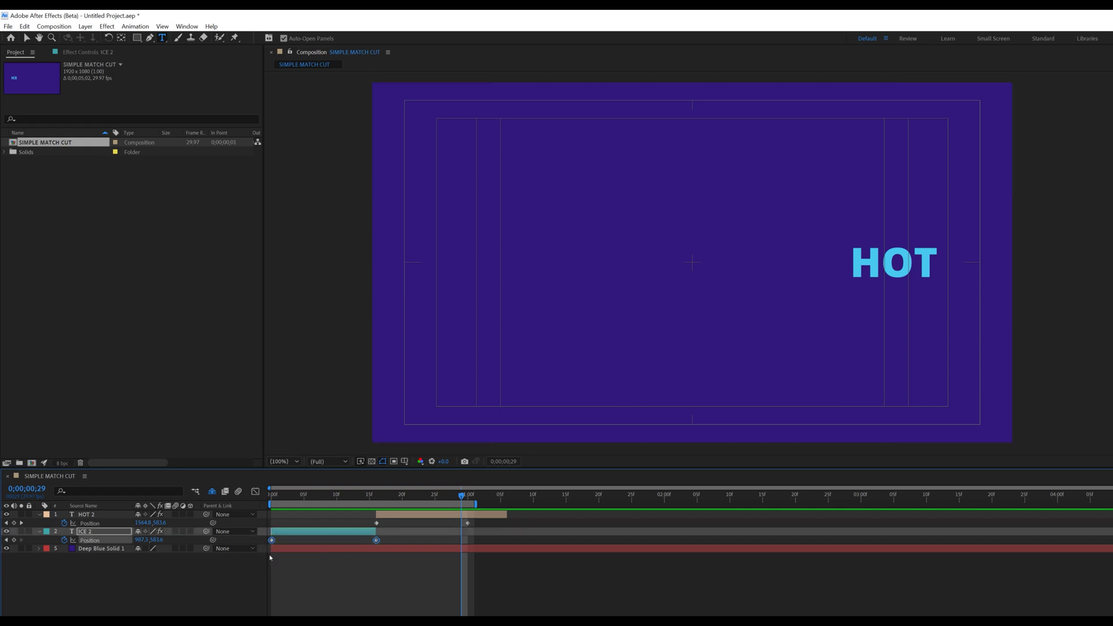
pyautogui.rightClick(273, 541)
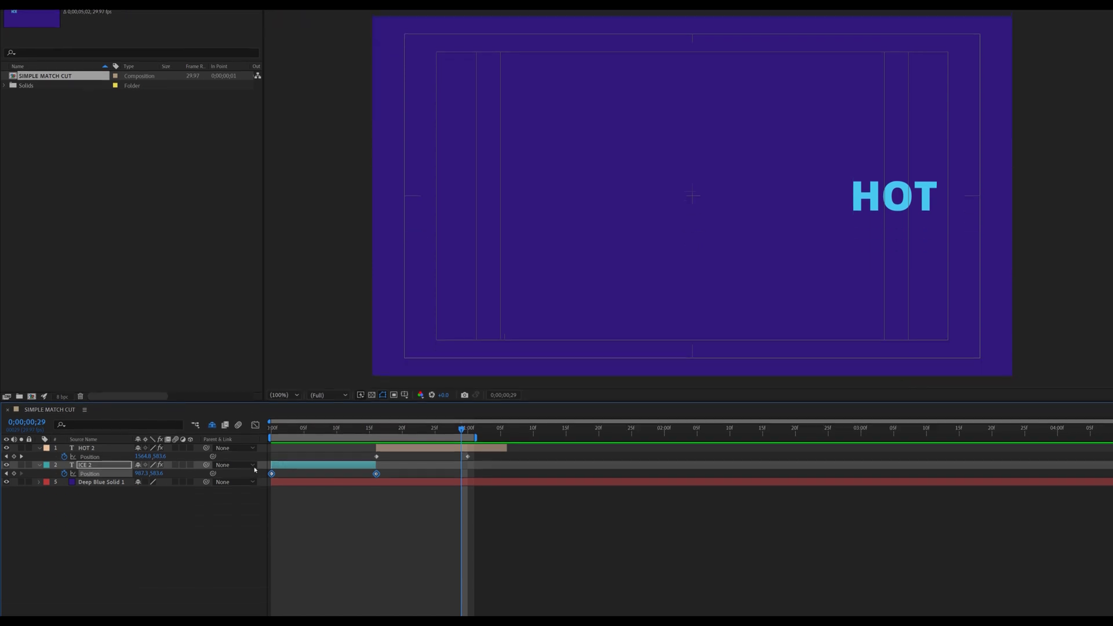
pyautogui.moveTo(323, 606)
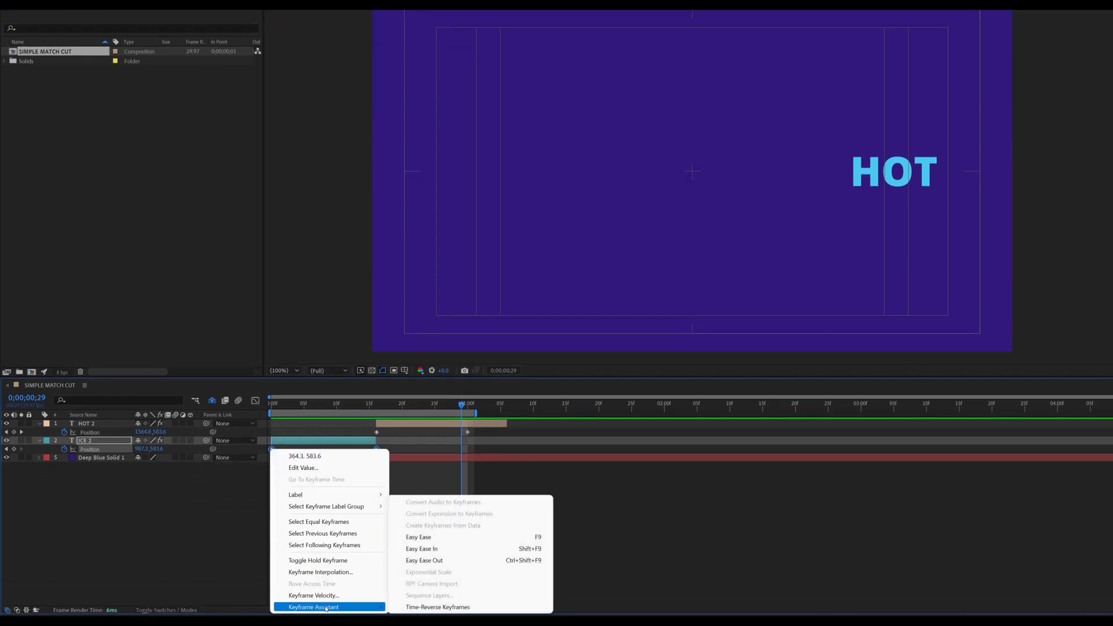
pyautogui.click(429, 537)
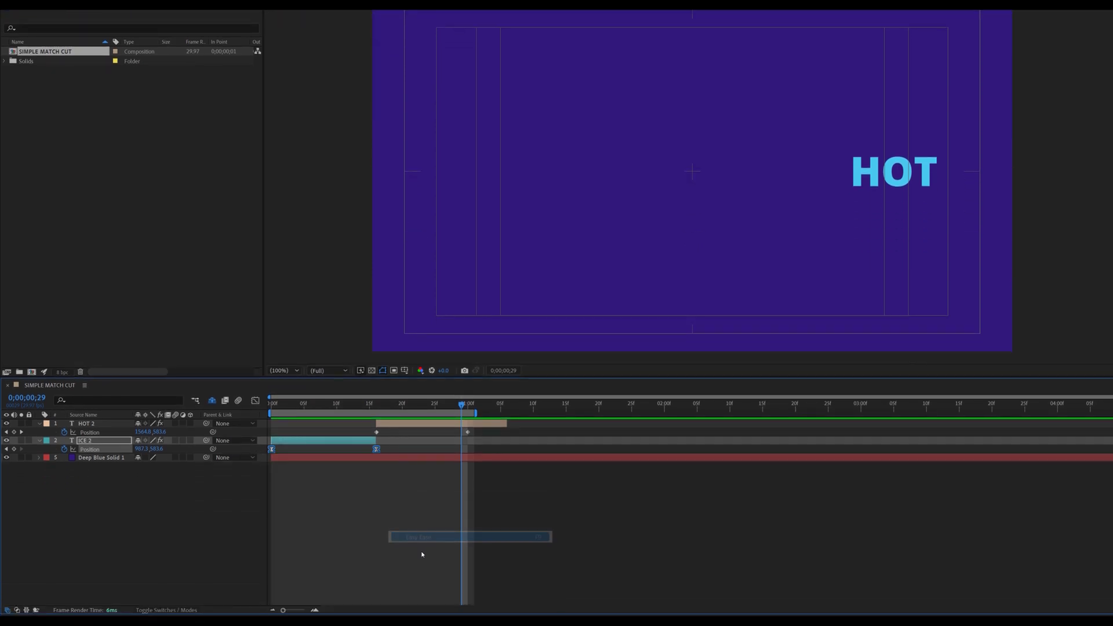
# Step: Reshape the ICE 2 Position speed graph so the speed builds slowly to a sharp peak at the last keyframe, and scrub to check it
pyautogui.click(255, 400)
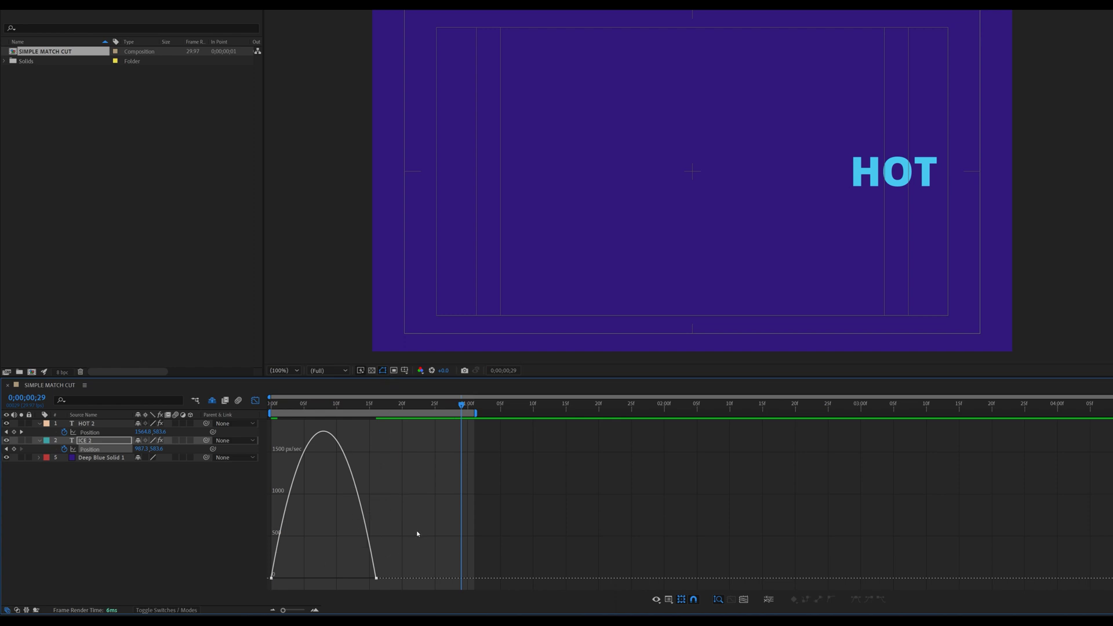
pyautogui.moveTo(417, 534); pyautogui.dragTo(373, 578)
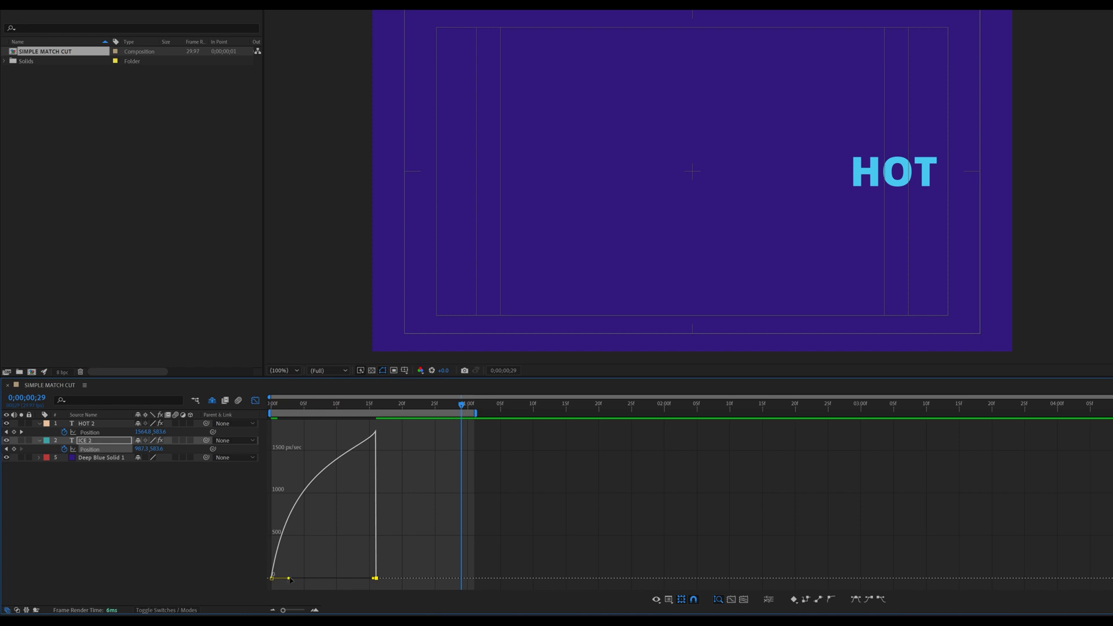
pyautogui.moveTo(289, 578); pyautogui.dragTo(323, 577)
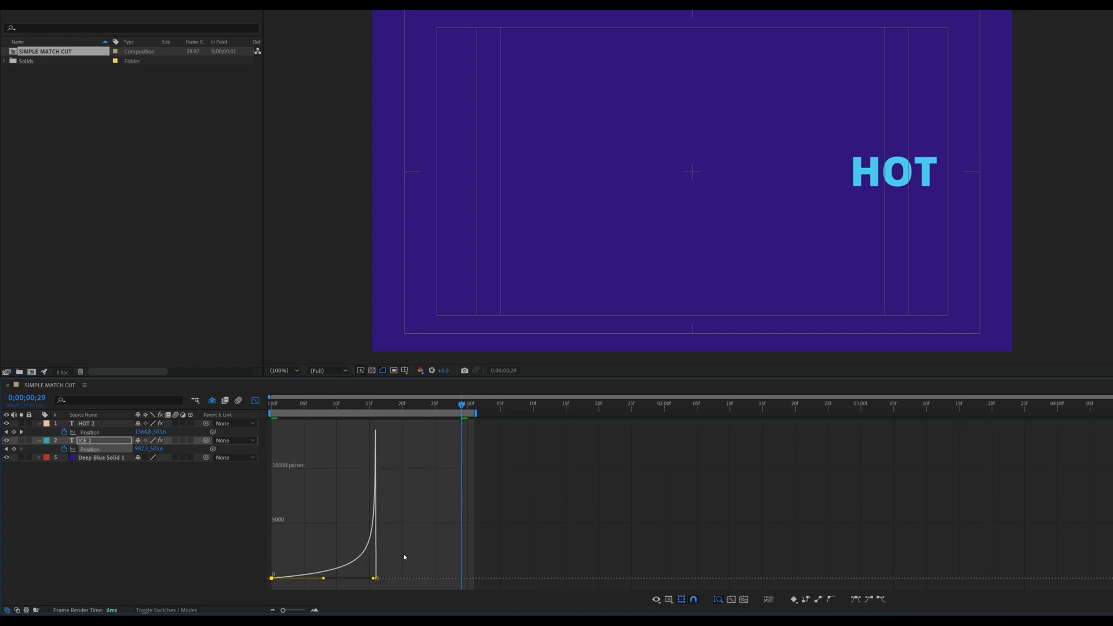
pyautogui.moveTo(360, 406)
pyautogui.mouseDown()
pyautogui.moveTo(375, 406)
pyautogui.moveTo(283, 402)
pyautogui.moveTo(383, 404)
pyautogui.moveTo(355, 409)
pyautogui.moveTo(369, 405)
pyautogui.mouseUp()
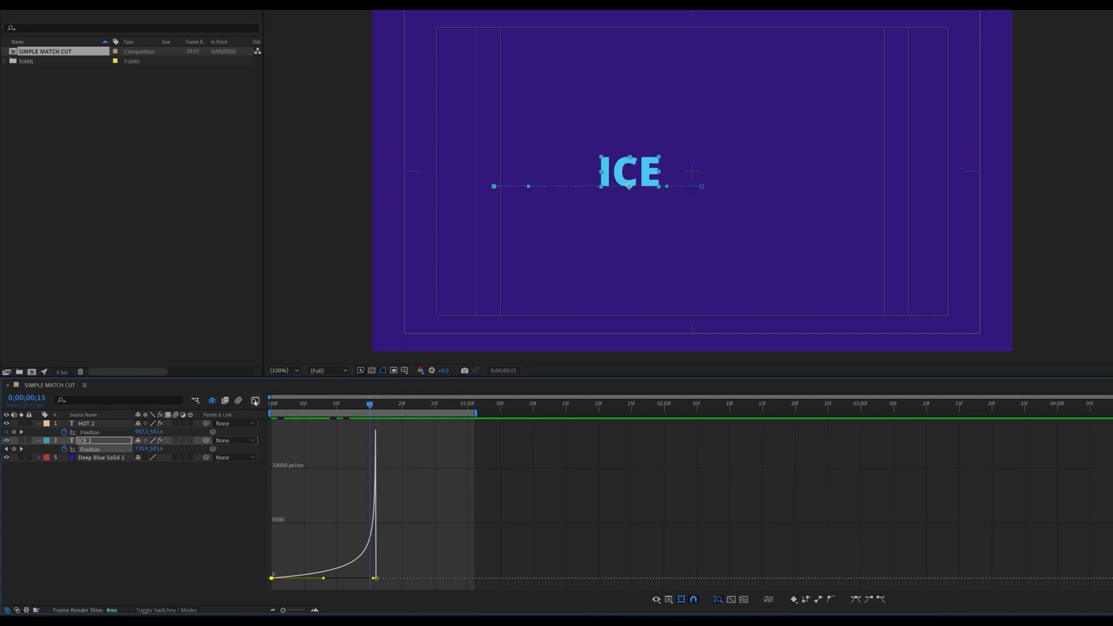
pyautogui.click(255, 401)
# Step: Apply Easy Ease to both Position keyframes on the HOT 2 layer
pyautogui.moveTo(477, 433); pyautogui.dragTo(366, 440)
pyautogui.rightClick(377, 433)
pyautogui.moveTo(444, 590)
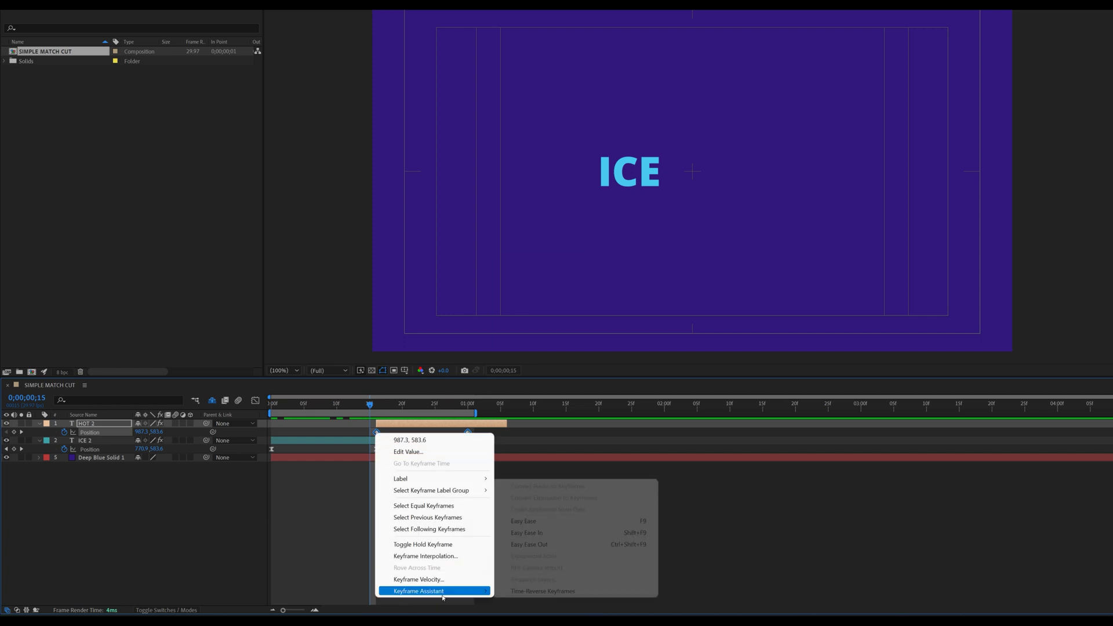
pyautogui.click(538, 522)
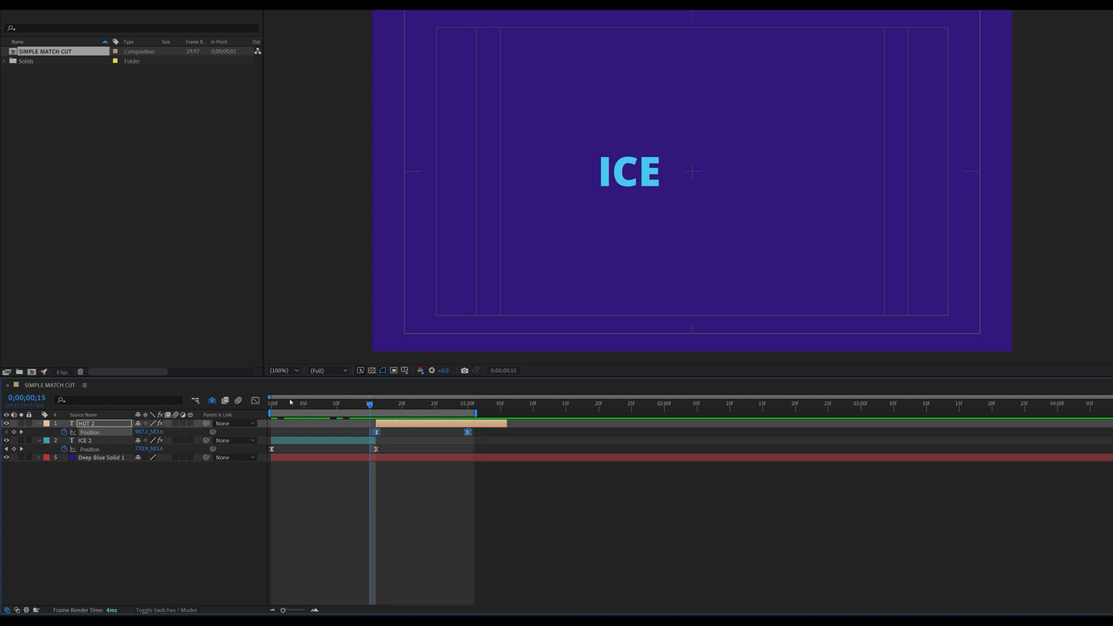
# Step: Reshape the HOT 2 Position speed graph so the speed peaks at the first keyframe and eases off gradually, and scrub through it
pyautogui.hotkey('shift', 'F3')
pyautogui.moveTo(400, 551); pyautogui.dragTo(377, 579)
pyautogui.moveTo(507, 552); pyautogui.dragTo(422, 579)
pyautogui.click(255, 400)
pyautogui.moveTo(369, 404); pyautogui.dragTo(403, 413)
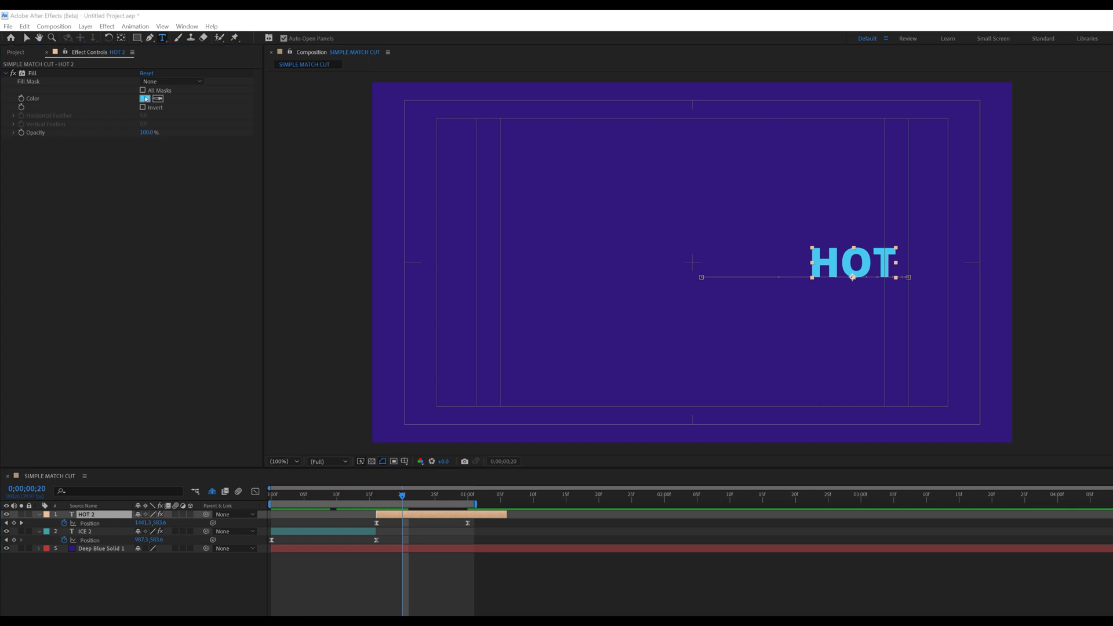
# Step: Set the Fill color of the HOT 2 layer to #F72585
pyautogui.click(144, 99)
pyautogui.write('F72585')
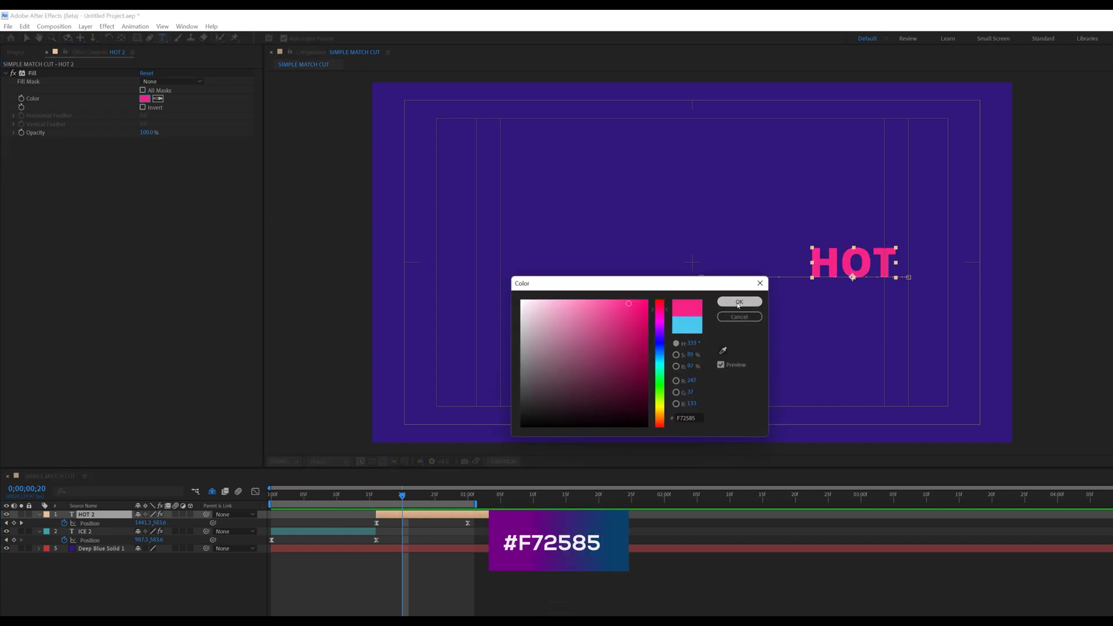
pyautogui.click(739, 301)
# Step: Preview the ICE to HOT match cut from the start of the composition
pyautogui.moveTo(401, 495); pyautogui.dragTo(270, 497)
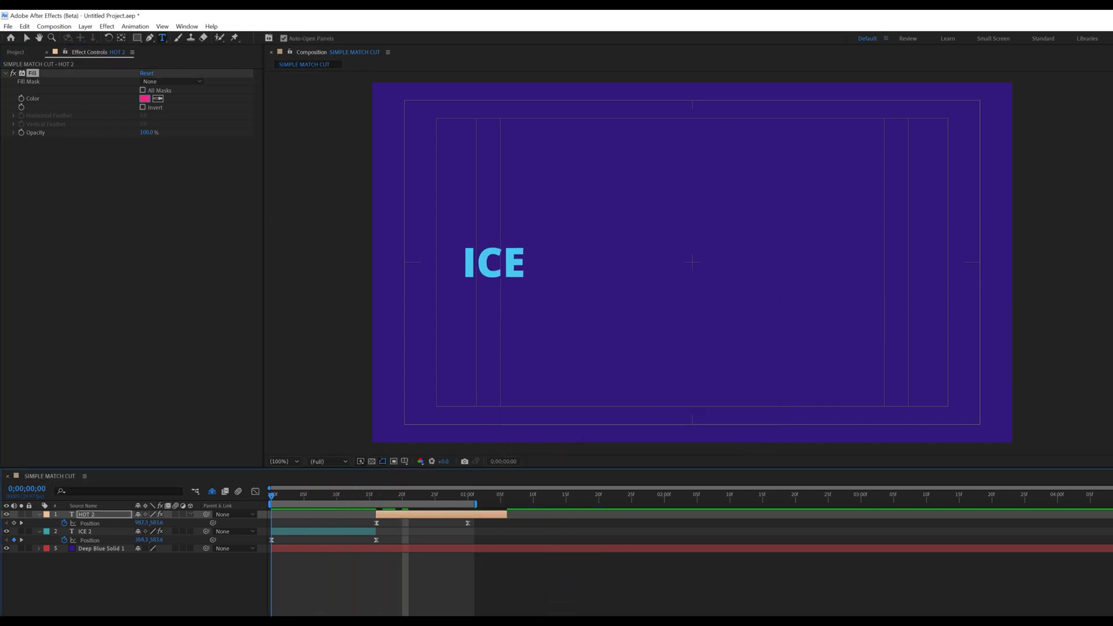
pyautogui.click(134, 586)
pyautogui.press('space')
pyautogui.press('space')
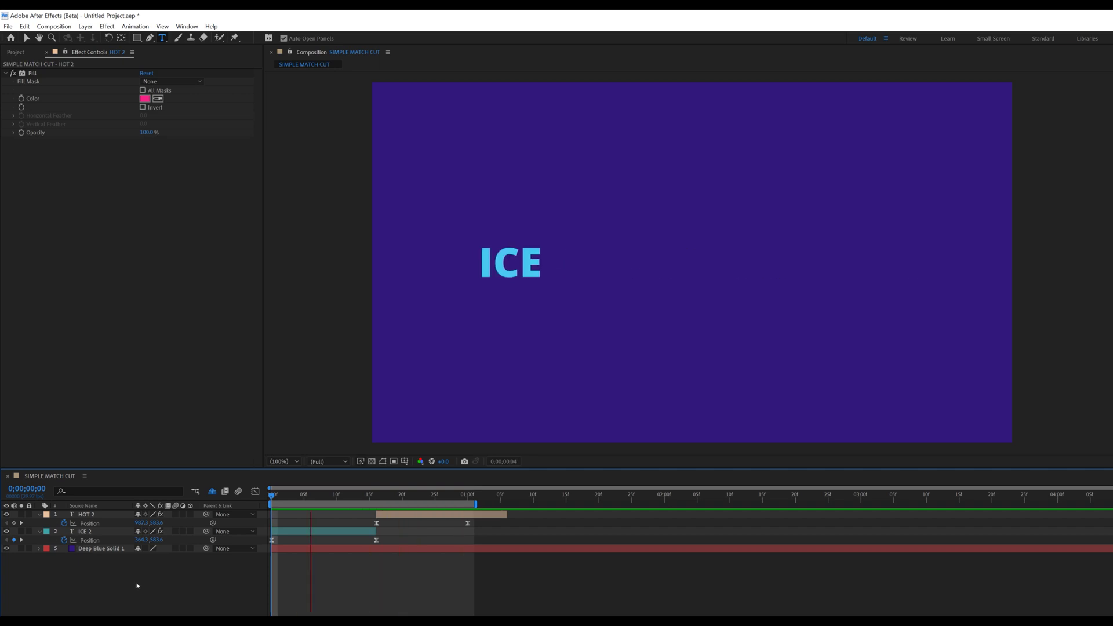
pyautogui.press("'")
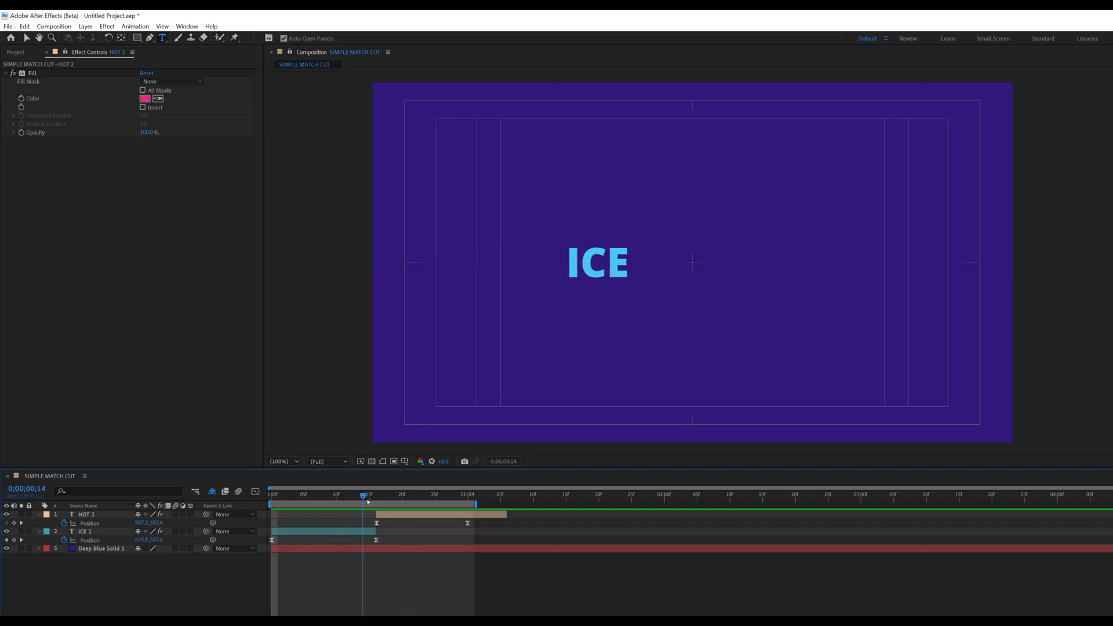
# Step: Examine the Position speed graphs of ICE 2 and HOT 2, together and separately, around the cut at 0;00;00;16
pyautogui.click(377, 499)
pyautogui.moveTo(371, 502); pyautogui.dragTo(360, 553)
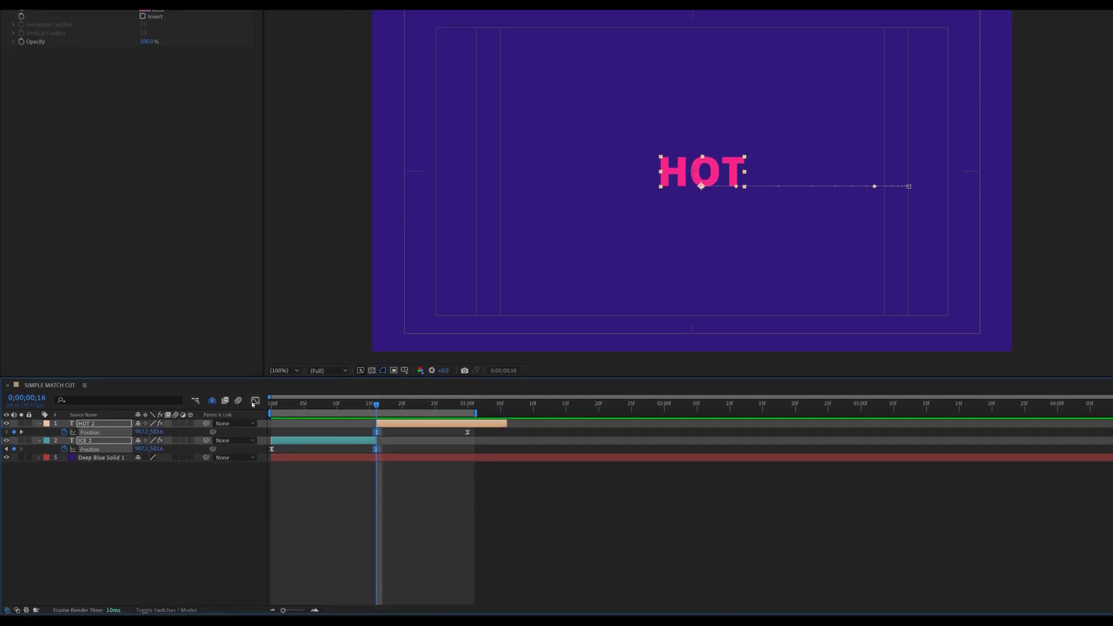
pyautogui.click(255, 484)
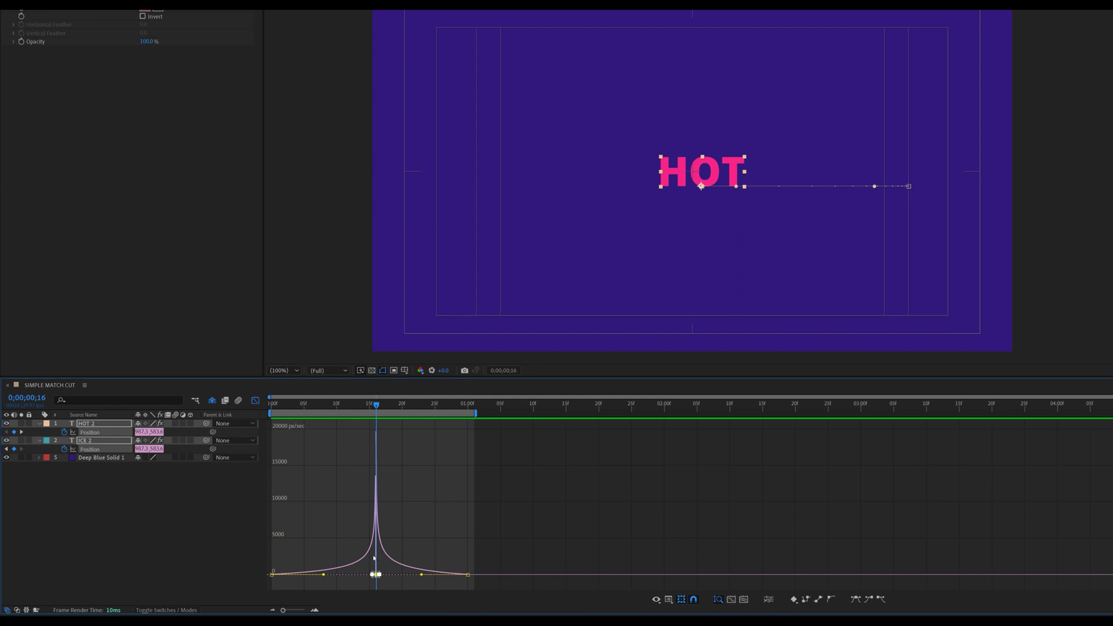
pyautogui.scroll(3, 374, 558)
pyautogui.click(255, 400)
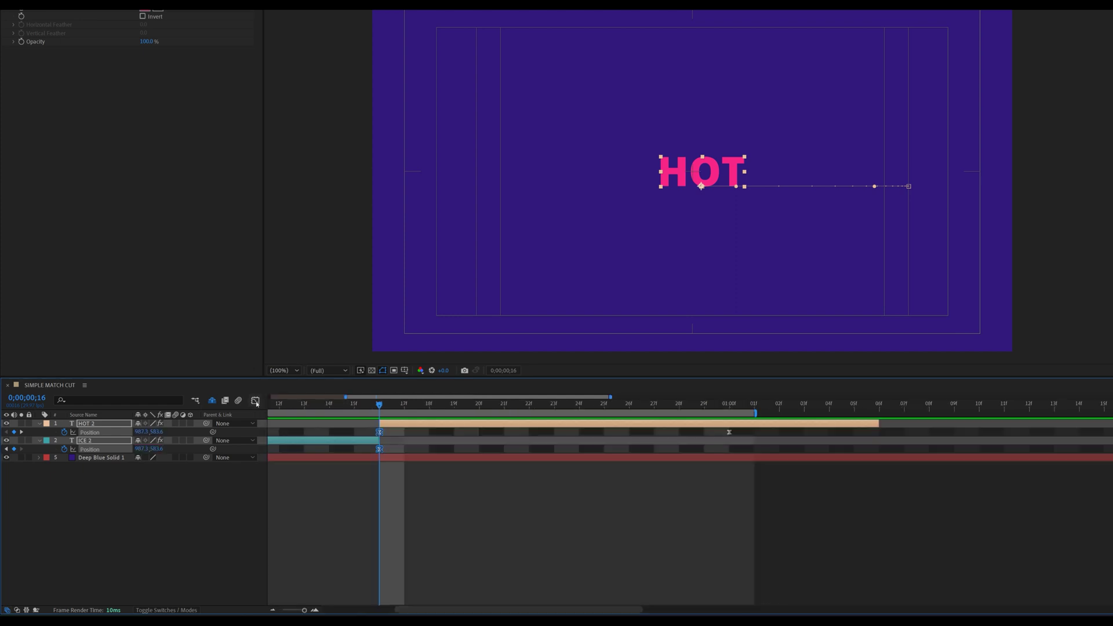
pyautogui.scroll(-3, 374, 468)
pyautogui.click(391, 450)
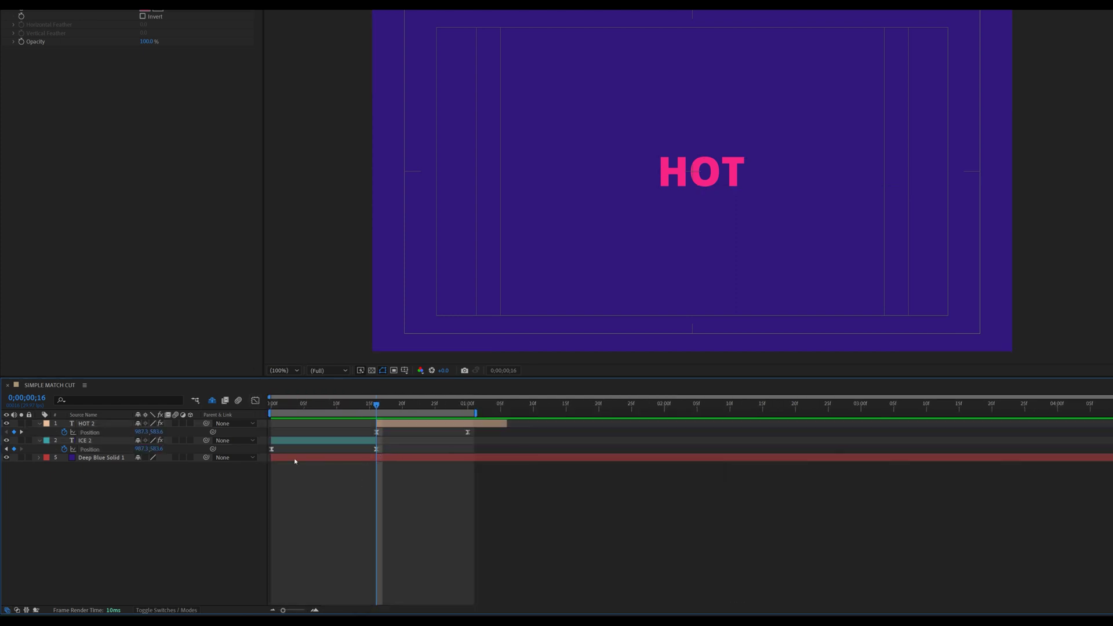
pyautogui.moveTo(266, 462); pyautogui.dragTo(389, 446)
pyautogui.click(255, 400)
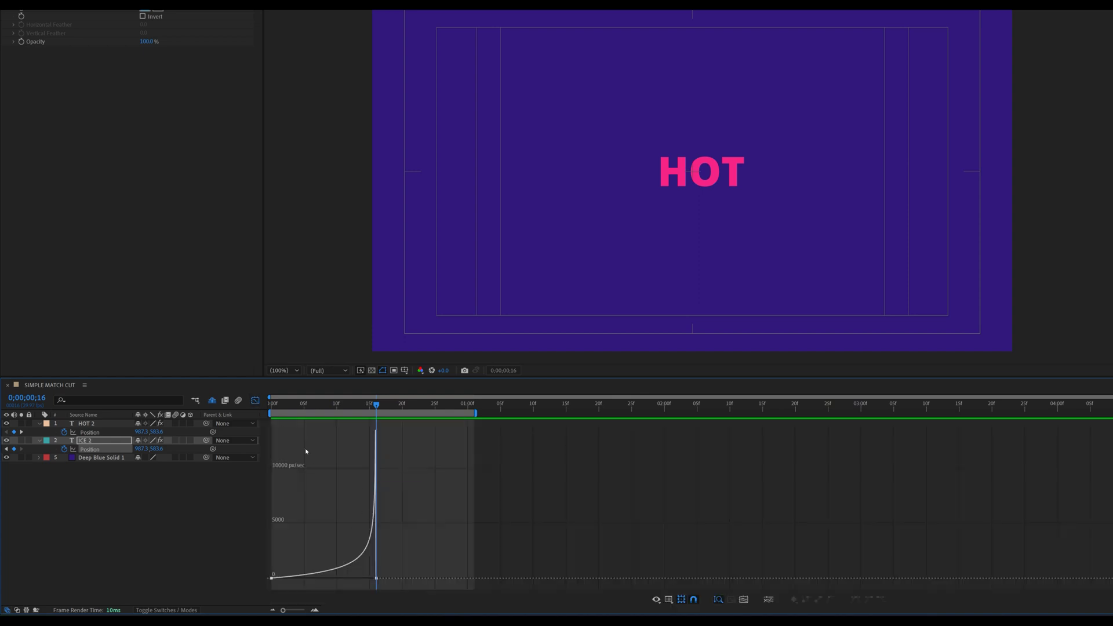
pyautogui.click(96, 433)
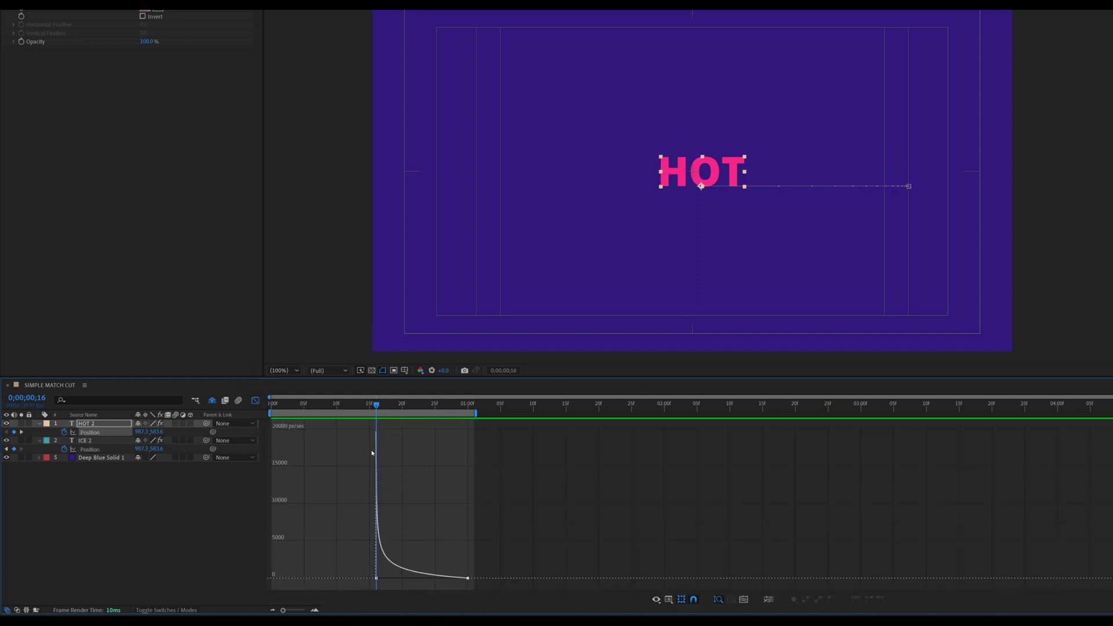
pyautogui.click(255, 400)
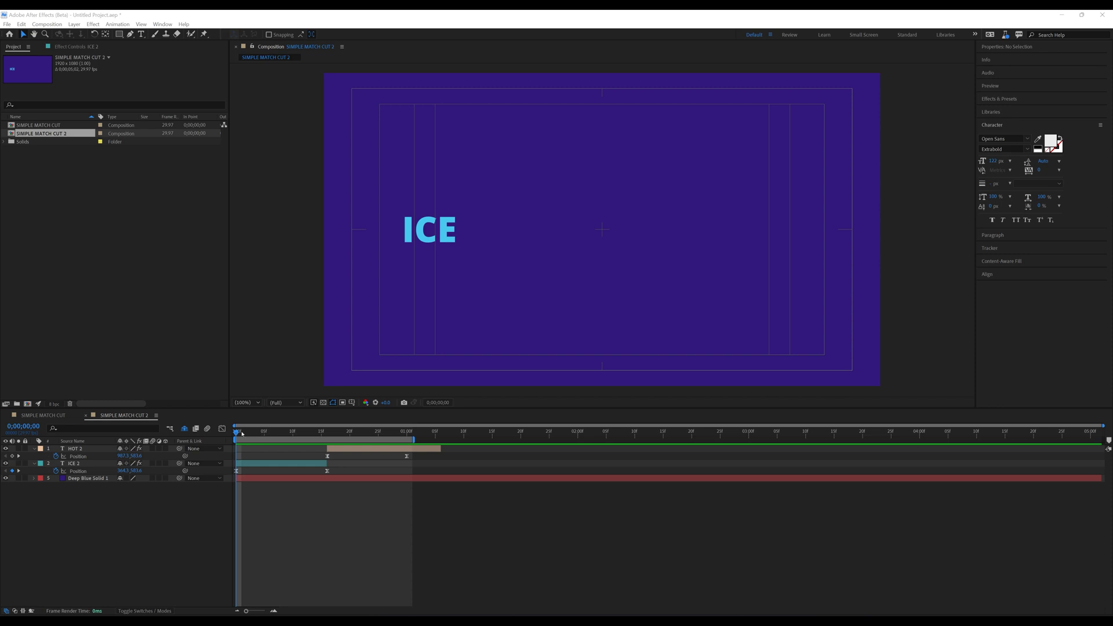
# Step: Preview SIMPLE MATCH CUT 2, separate the ICE 2 layer's Position into X and Y dimensions, and remove its Y Position keyframes
pyautogui.press('space')
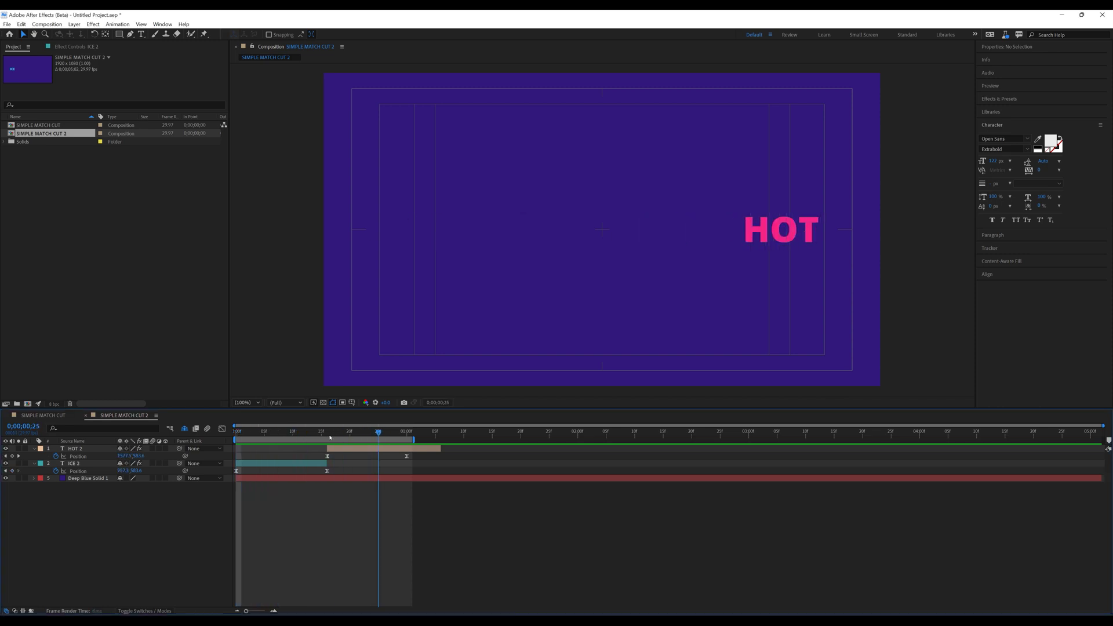
pyautogui.moveTo(329, 437)
pyautogui.mouseDown()
pyautogui.moveTo(298, 437)
pyautogui.moveTo(360, 438)
pyautogui.moveTo(310, 437)
pyautogui.mouseUp()
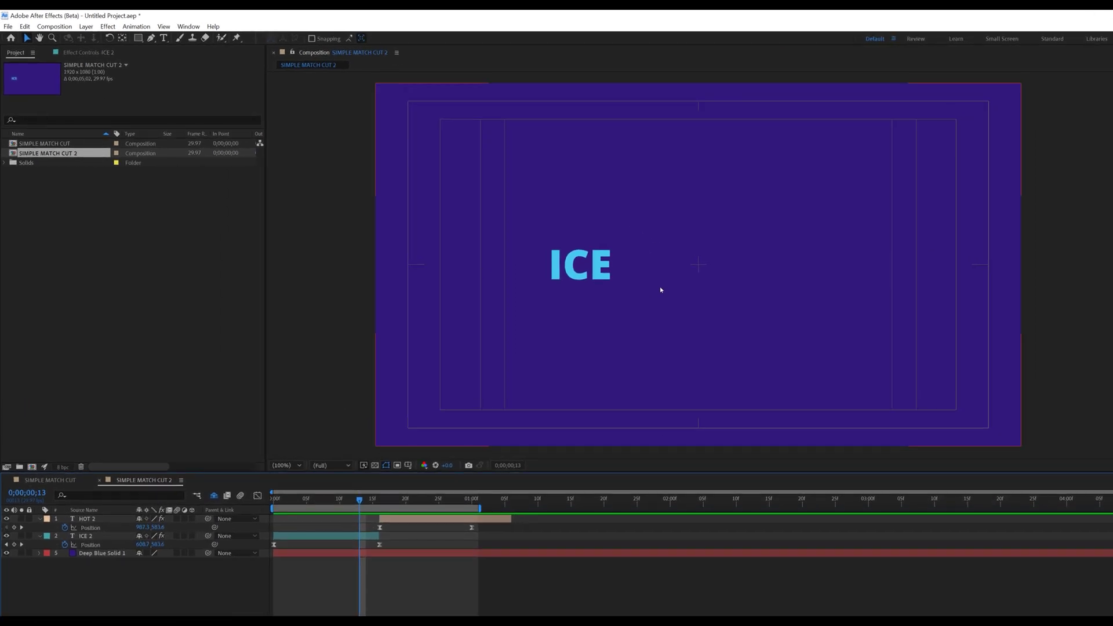
pyautogui.click(92, 546)
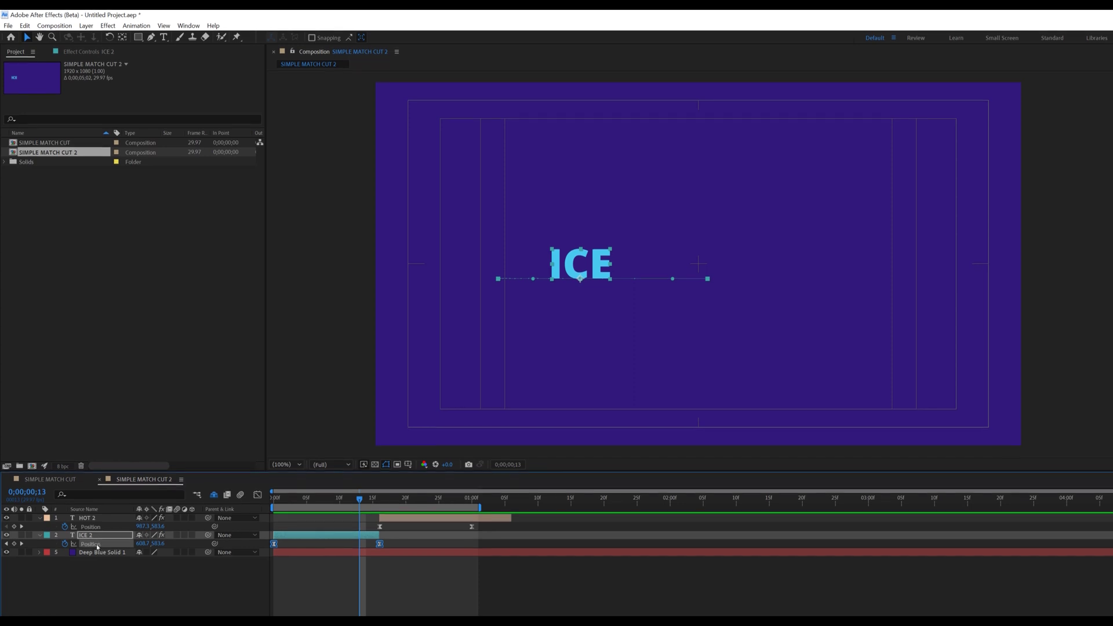
pyautogui.rightClick(98, 543)
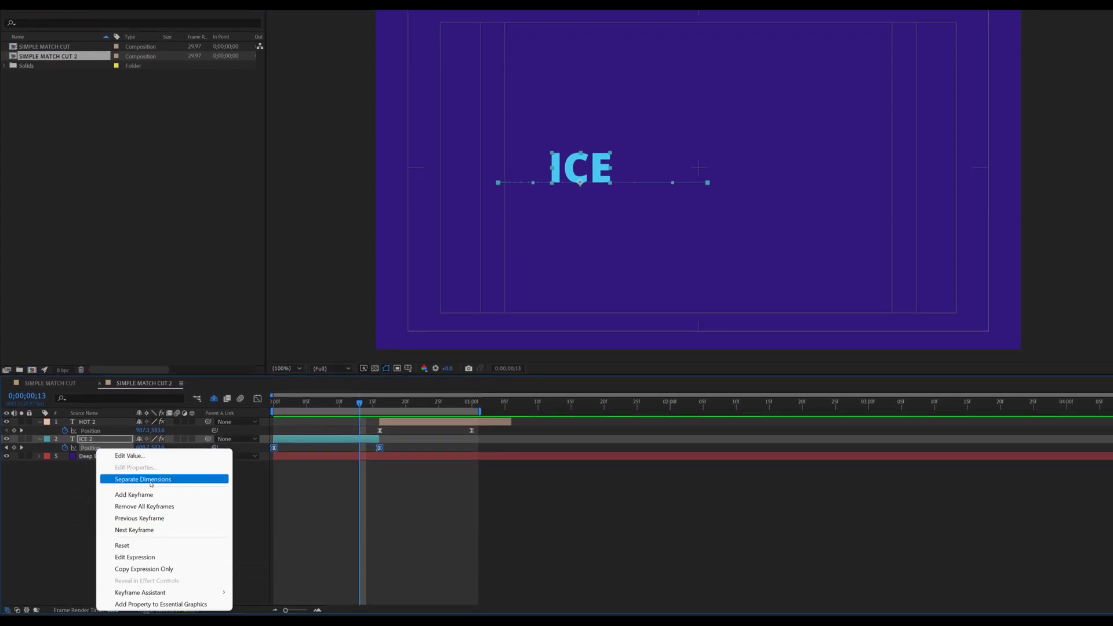
pyautogui.click(150, 483)
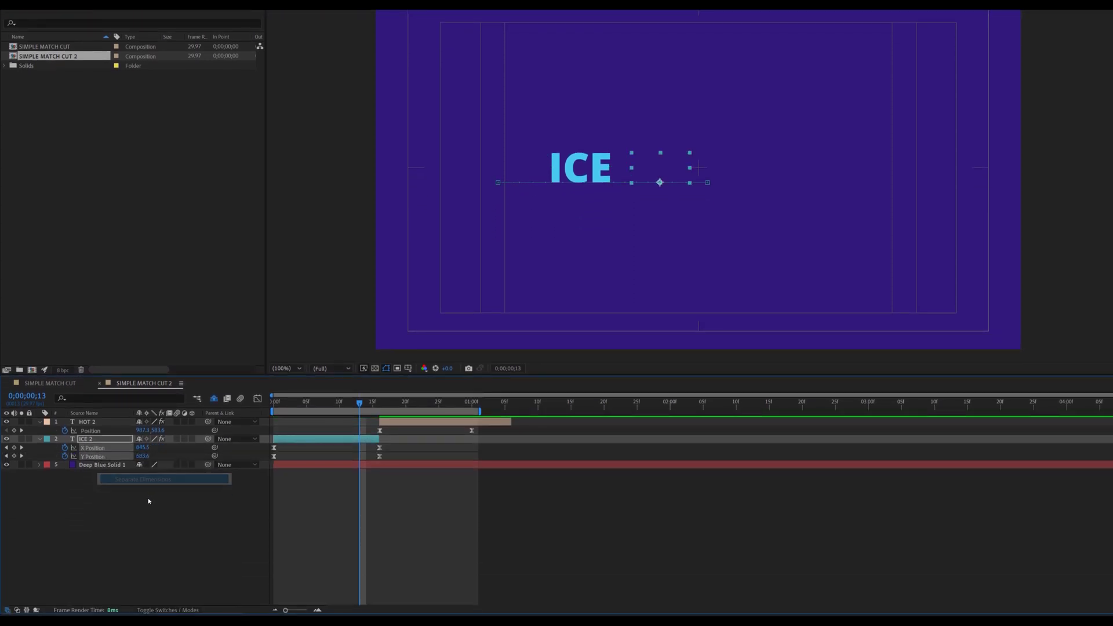
# Step: Separate the HOT 2 layer's Position into X and Y dimensions and remove its Y Position keyframes
pyautogui.rightClick(93, 431)
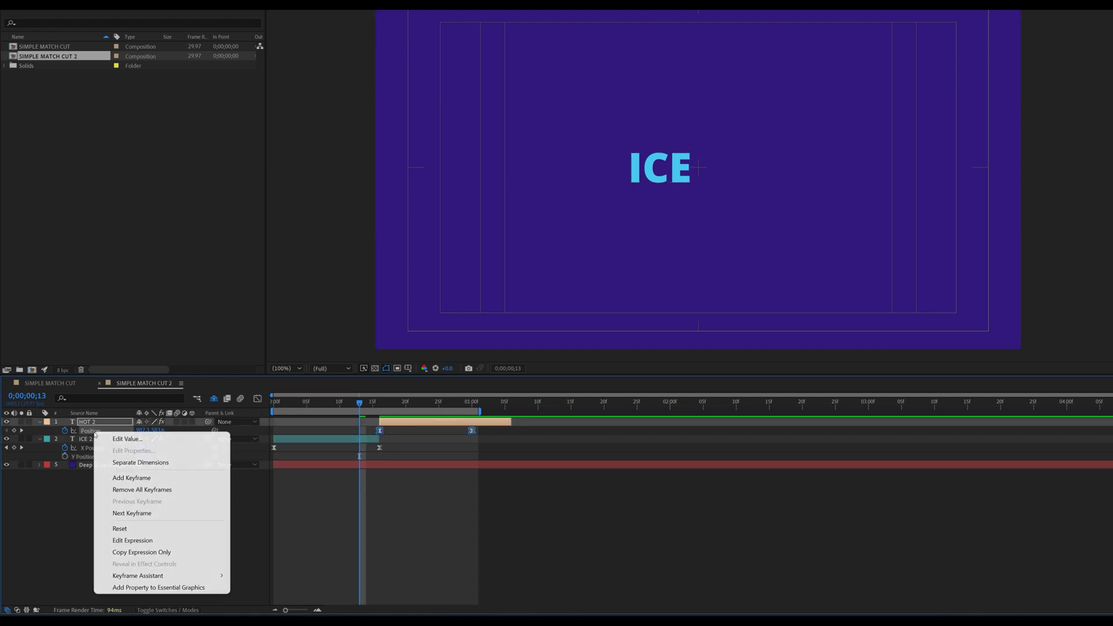
pyautogui.click(139, 462)
pyautogui.click(50, 439)
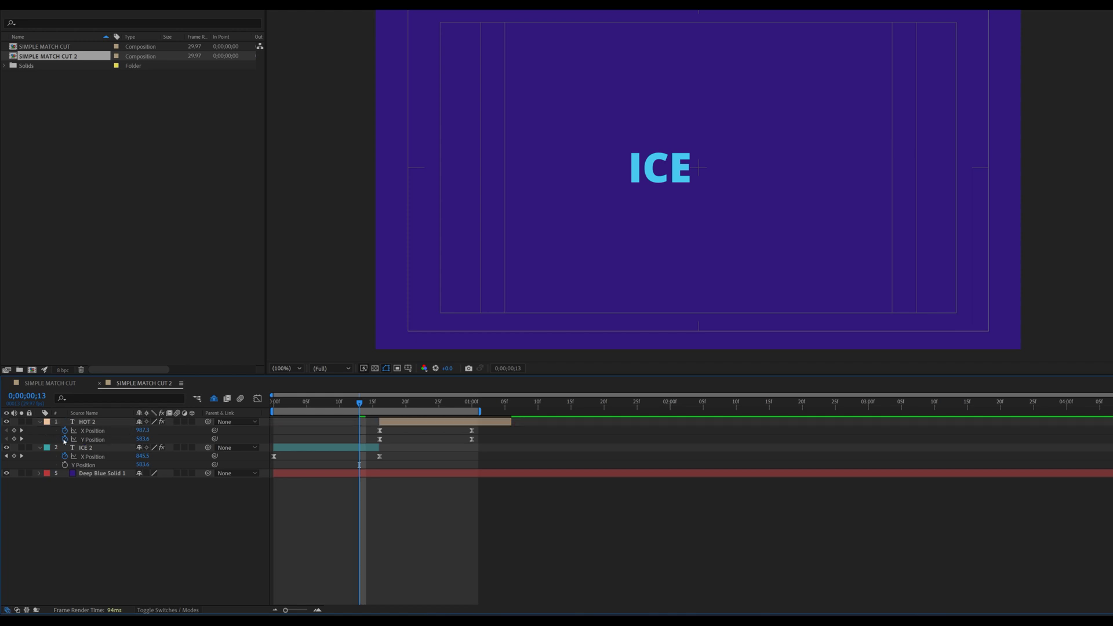
pyautogui.click(65, 439)
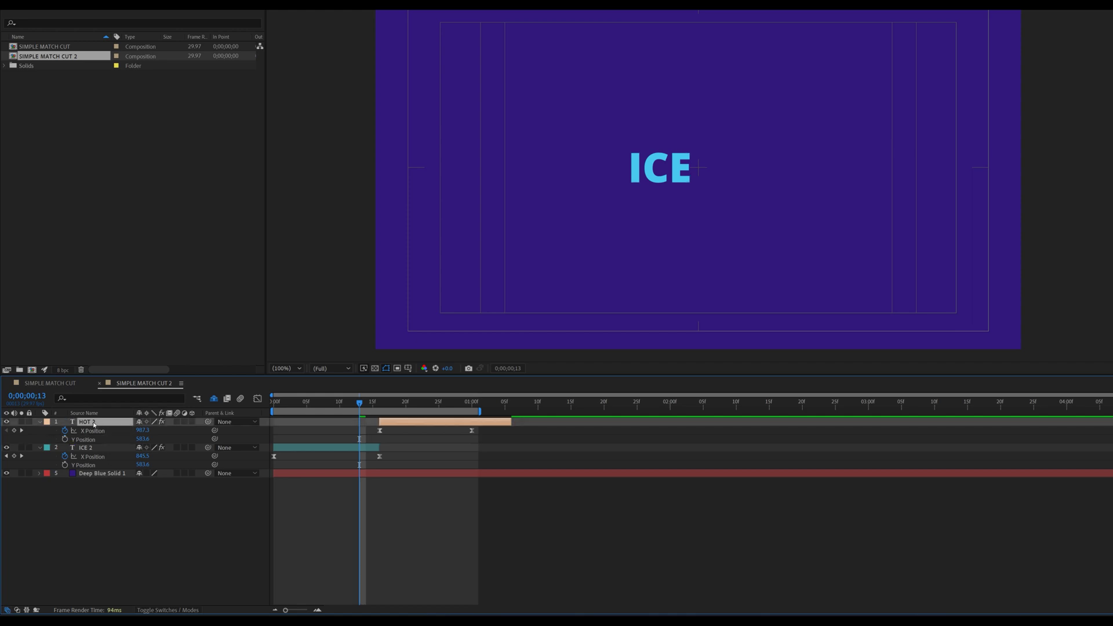
# Step: Rename the HOT 2 layer as HOT and the ICE 2 layer as ICE
pyautogui.press('Return')
pyautogui.click(93, 423)
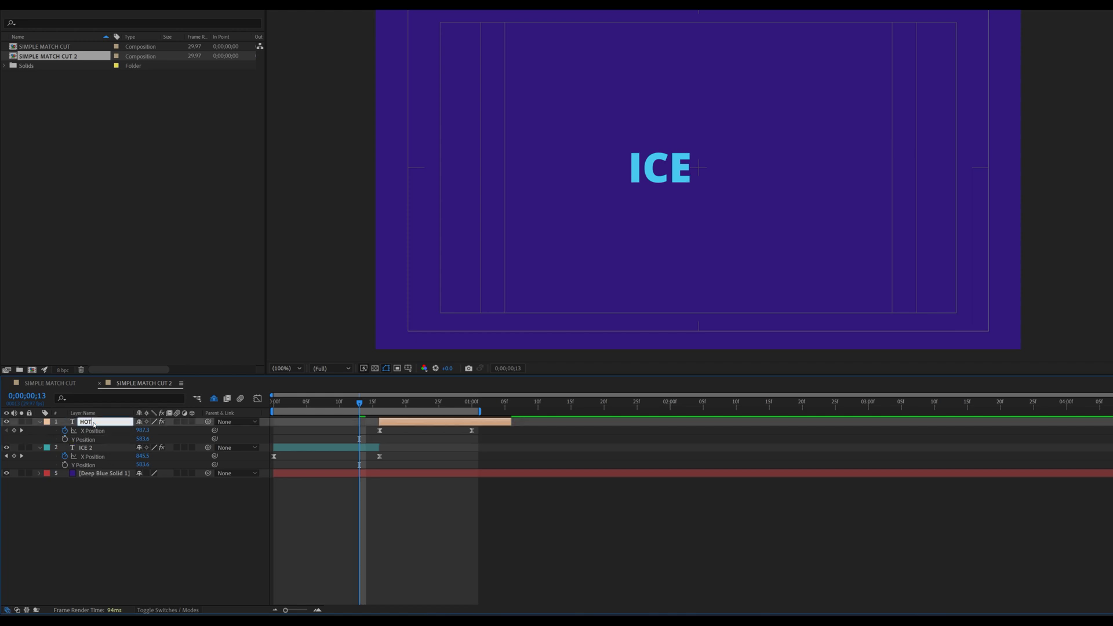
pyautogui.click(93, 510)
pyautogui.click(91, 448)
pyautogui.press('Return')
pyautogui.click(92, 449)
pyautogui.press('BackSpace')
pyautogui.press('BackSpace')
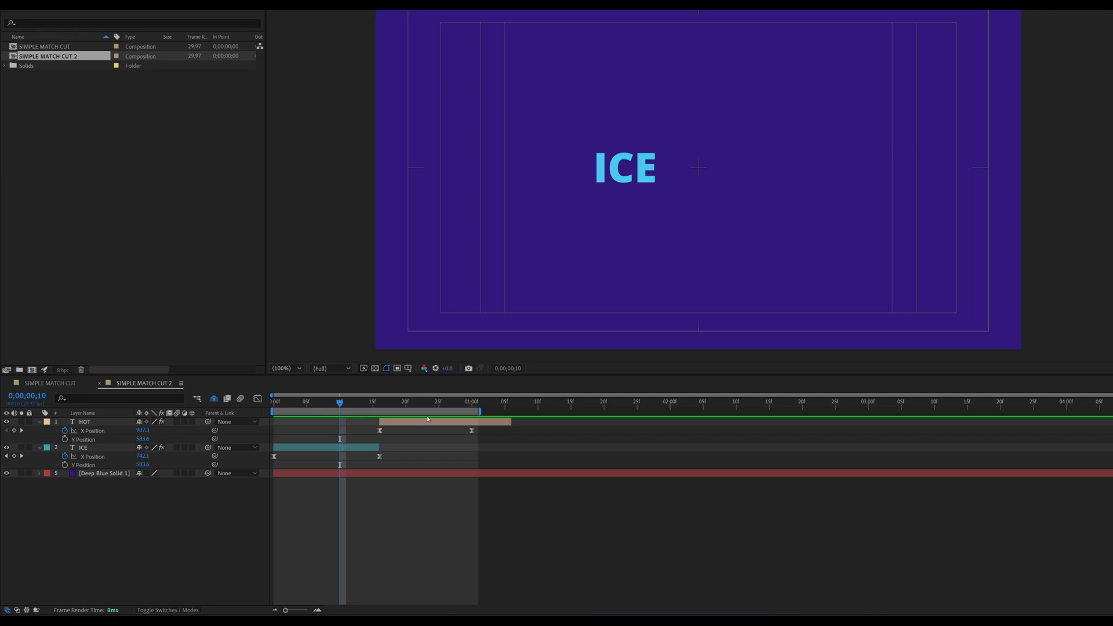
# Step: Move the HOT layer to start at 0;00;01;00, and extend the ICE layer and its last X Position keyframe to 0;00;01;00
pyautogui.moveTo(408, 422)
pyautogui.mouseDown()
pyautogui.moveTo(492, 421)
pyautogui.moveTo(481, 408)
pyautogui.moveTo(680, 411)
pyautogui.mouseUp()
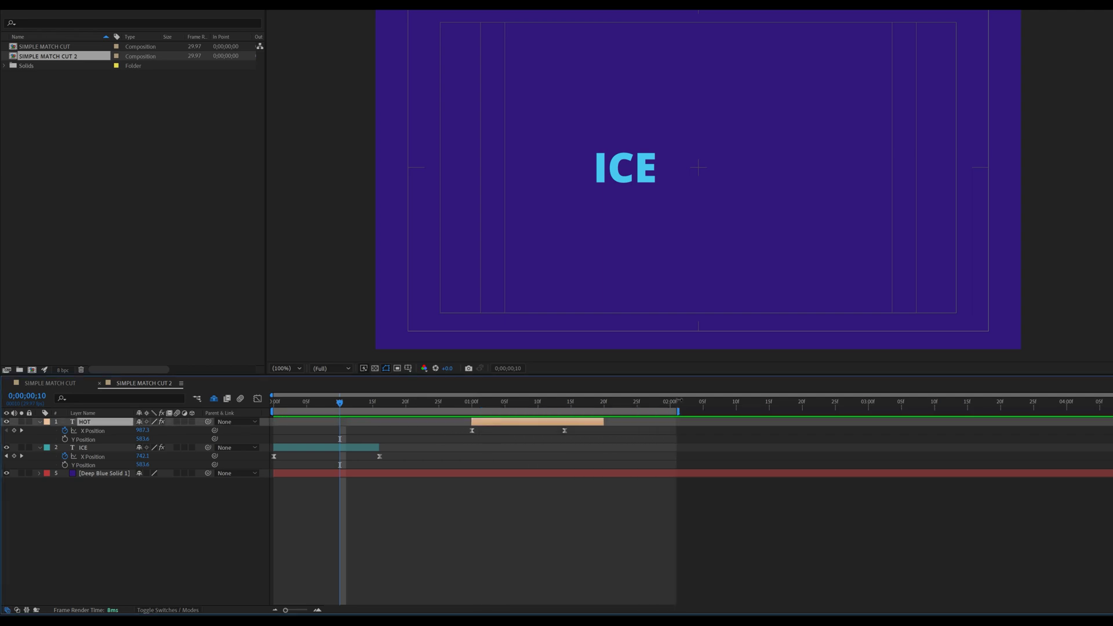
pyautogui.moveTo(379, 456); pyautogui.dragTo(472, 457)
pyautogui.moveTo(379, 449); pyautogui.dragTo(473, 446)
# Step: Extend the HOT layer and its last X Position keyframe to 0;00;02;00, lengthen the work area past it, and preview from the start
pyautogui.moveTo(604, 421); pyautogui.dragTo(676, 422)
pyautogui.moveTo(573, 432); pyautogui.dragTo(711, 411)
pyautogui.moveTo(512, 403); pyautogui.dragTo(224, 398)
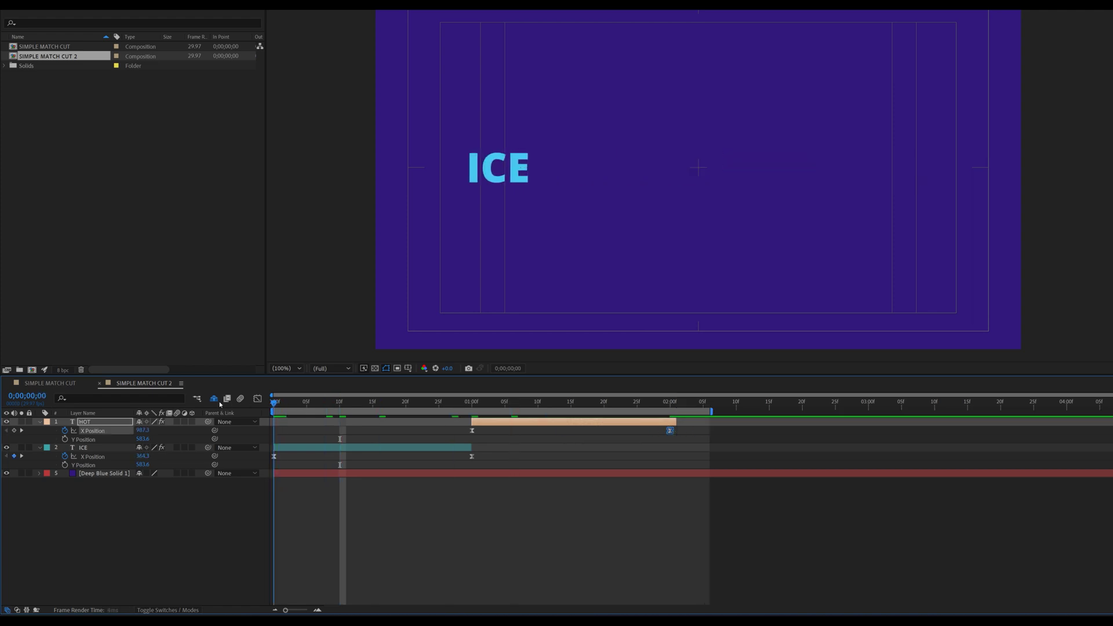
pyautogui.press('space')
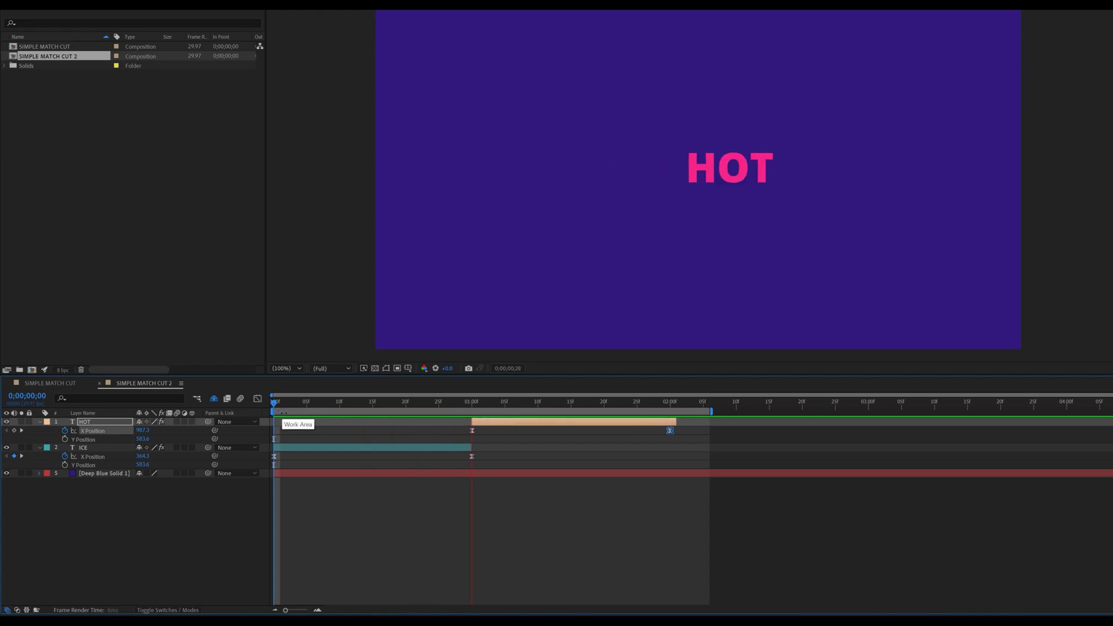
# Step: Apply Easy Ease to all X Position keyframes of the HOT and ICE layers, and preview the motion
pyautogui.press('space')
pyautogui.moveTo(459, 403); pyautogui.dragTo(412, 402)
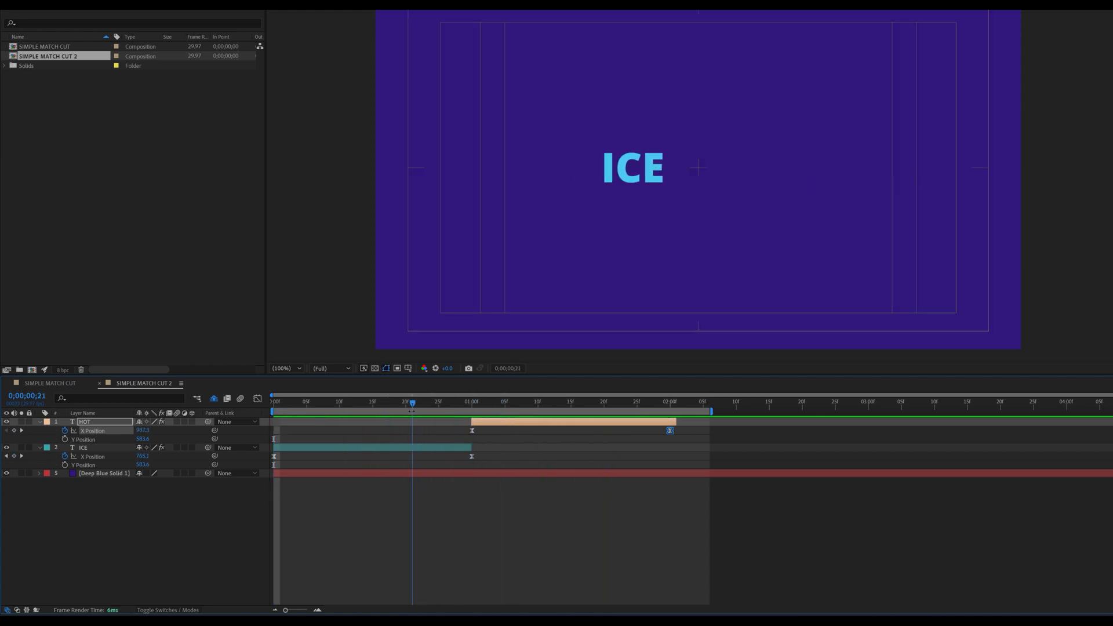
pyautogui.moveTo(699, 431); pyautogui.dragTo(255, 464)
pyautogui.rightClick(273, 456)
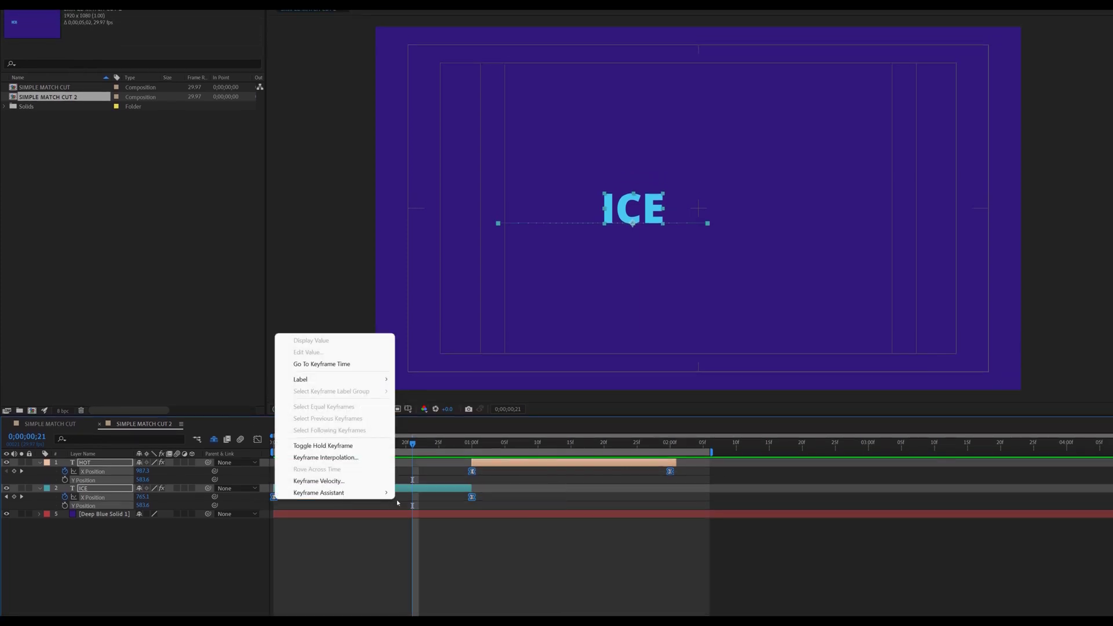
pyautogui.moveTo(348, 493)
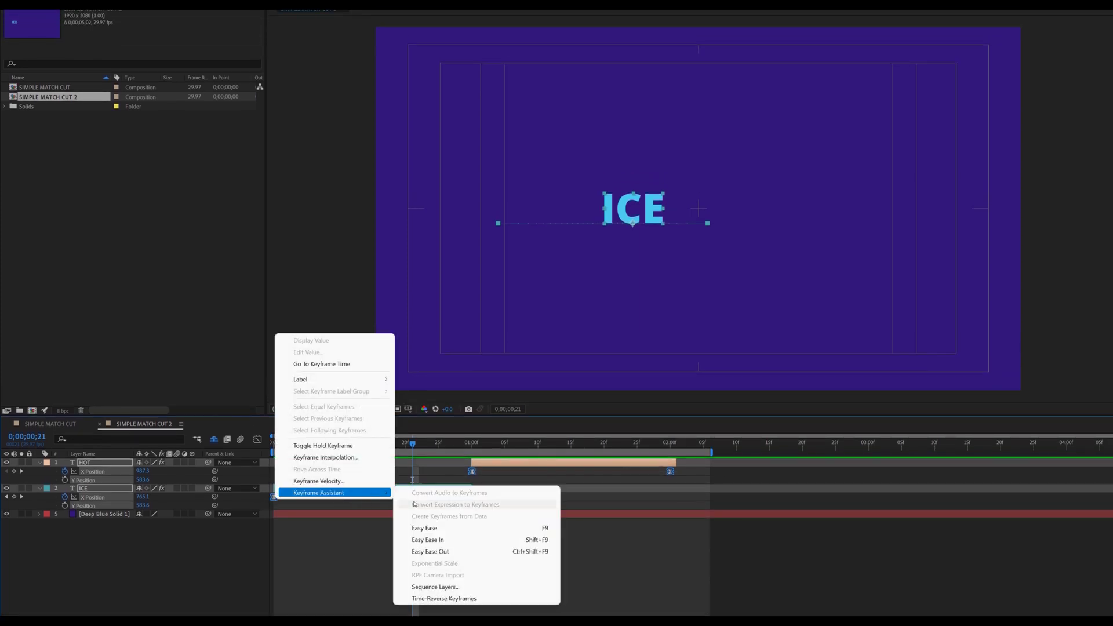
pyautogui.click(428, 528)
pyautogui.press('space')
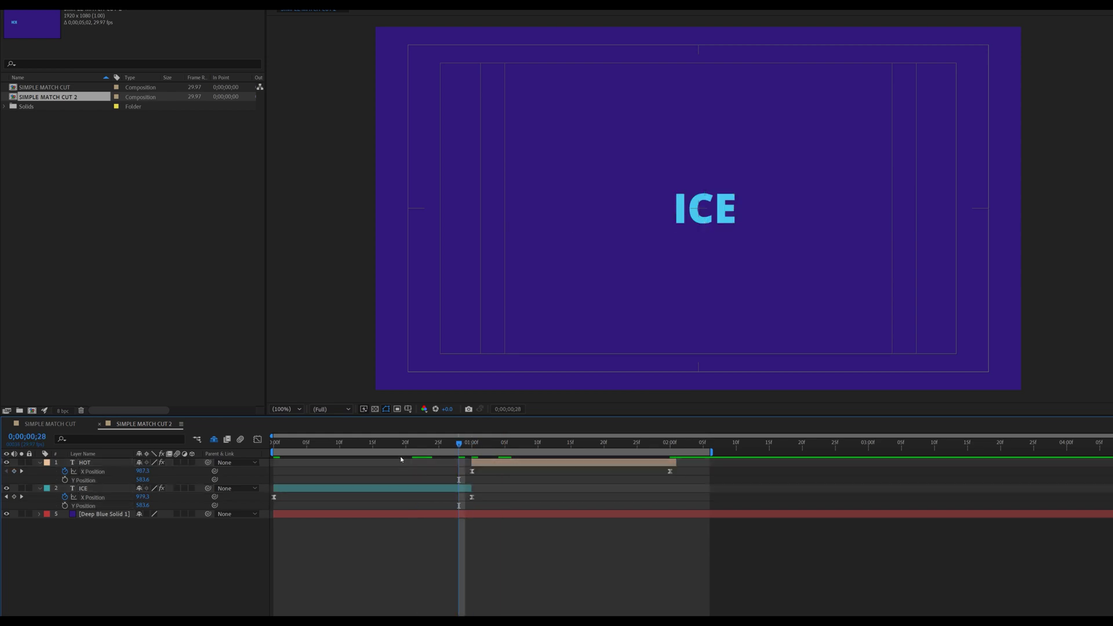
pyautogui.moveTo(391, 444); pyautogui.dragTo(366, 444)
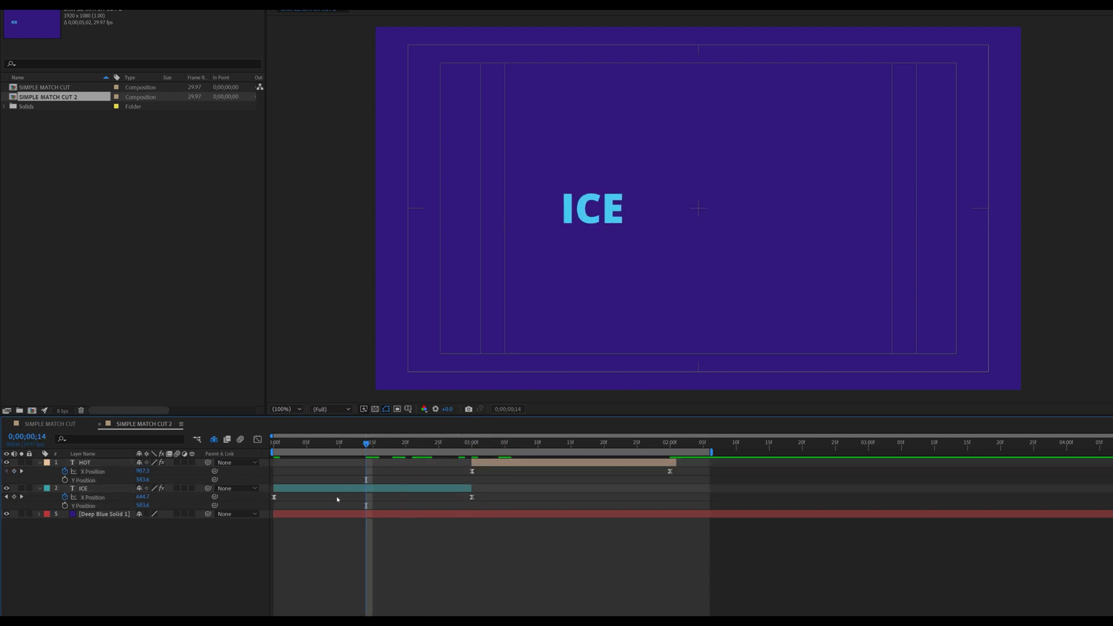
# Step: Open the ICE layer's X Position in the Graph Editor, look at its speed graph, and return to the value graph
pyautogui.click(88, 498)
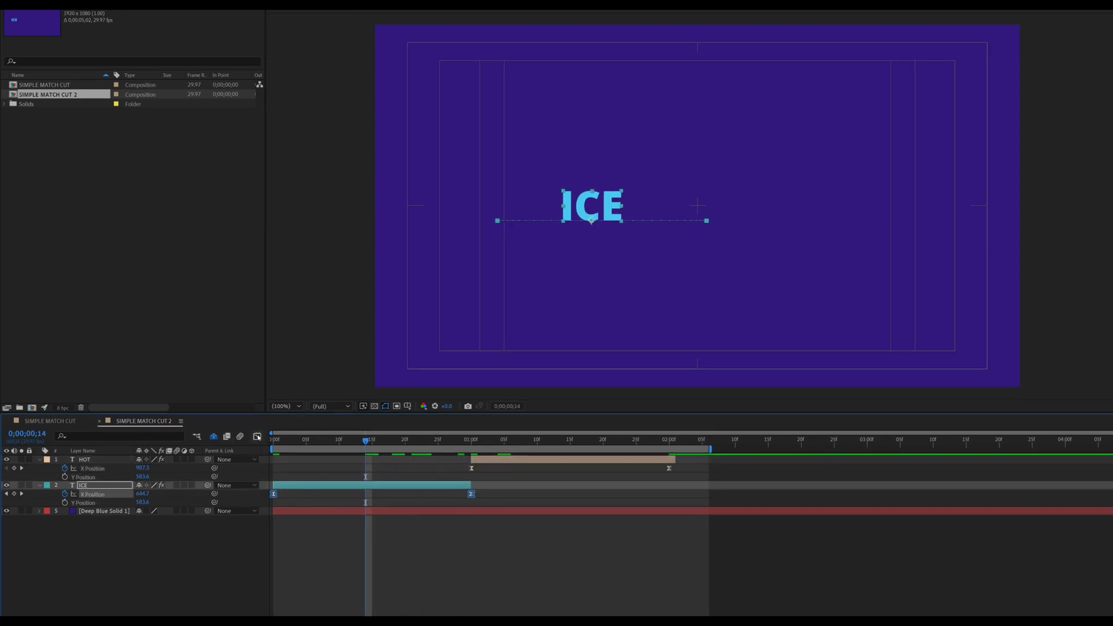
pyautogui.click(256, 436)
pyautogui.rightClick(344, 496)
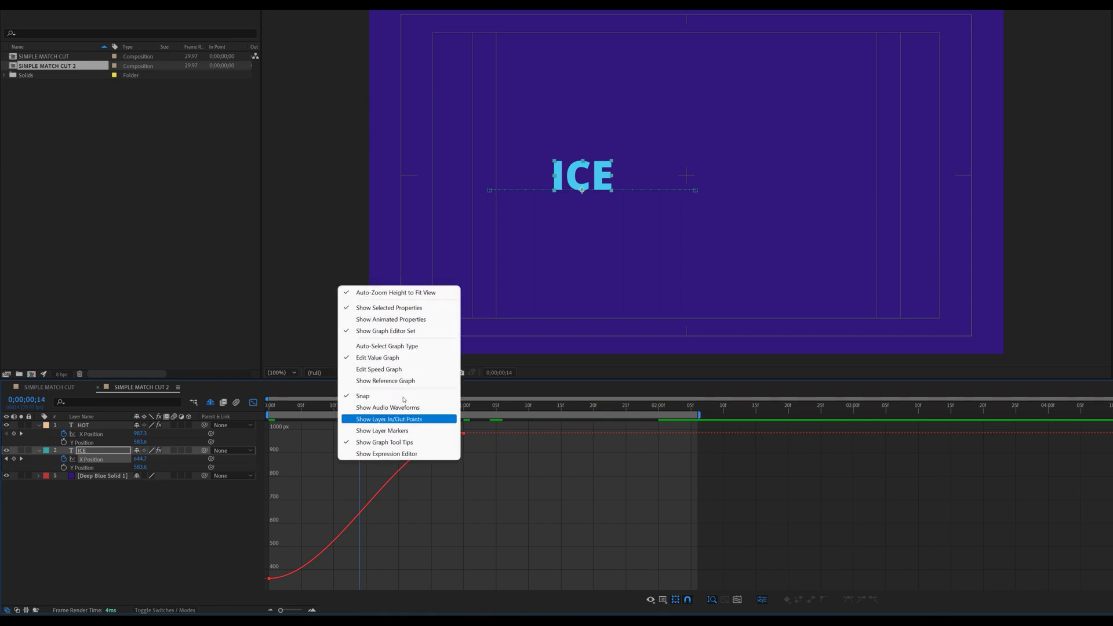
pyautogui.click(382, 369)
pyautogui.rightClick(370, 473)
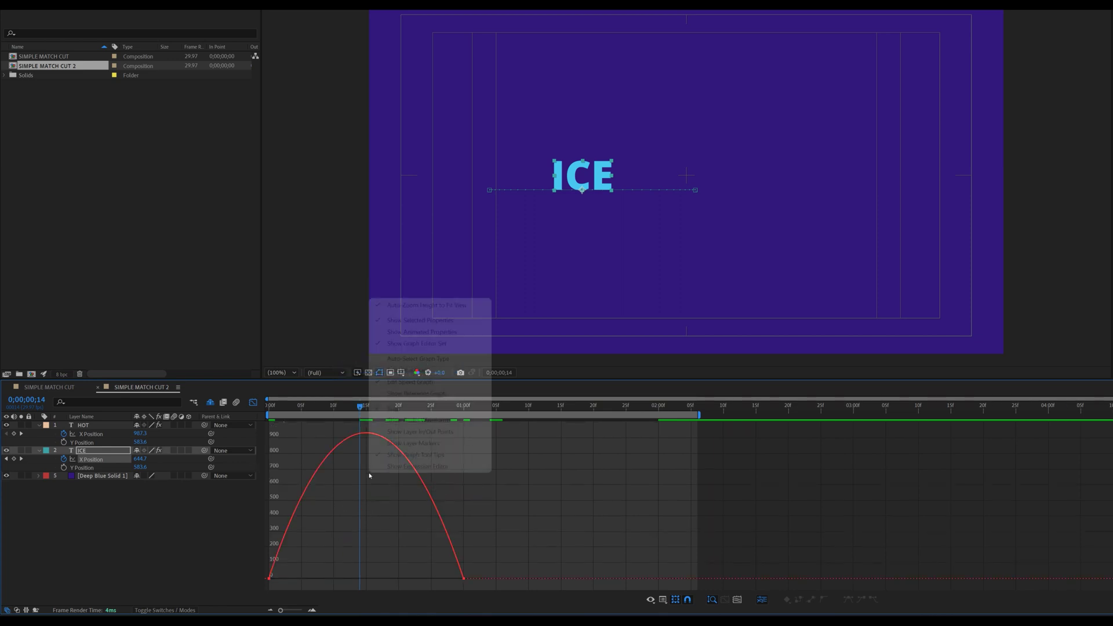
pyautogui.click(407, 373)
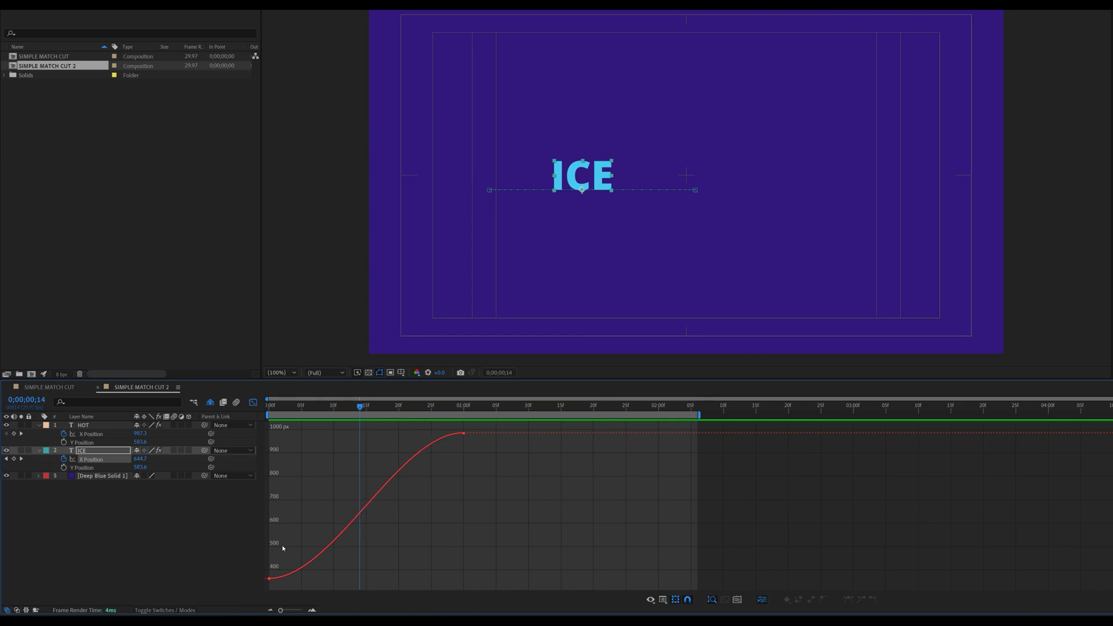
# Step: Pull the ease handle of ICE's first X Position keyframe slightly below its value for a small backward move, and scrub the opening frames
pyautogui.click(270, 578)
pyautogui.moveTo(334, 578); pyautogui.dragTo(342, 592)
pyautogui.press('Home')
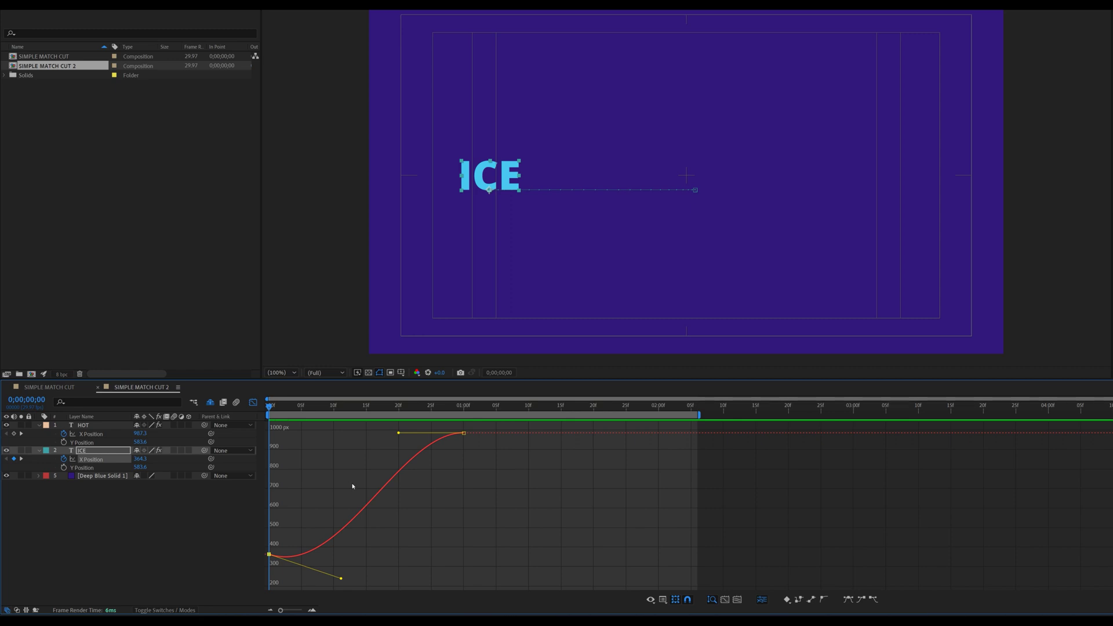
pyautogui.moveTo(342, 587); pyautogui.dragTo(342, 583)
pyautogui.moveTo(275, 410); pyautogui.dragTo(289, 409)
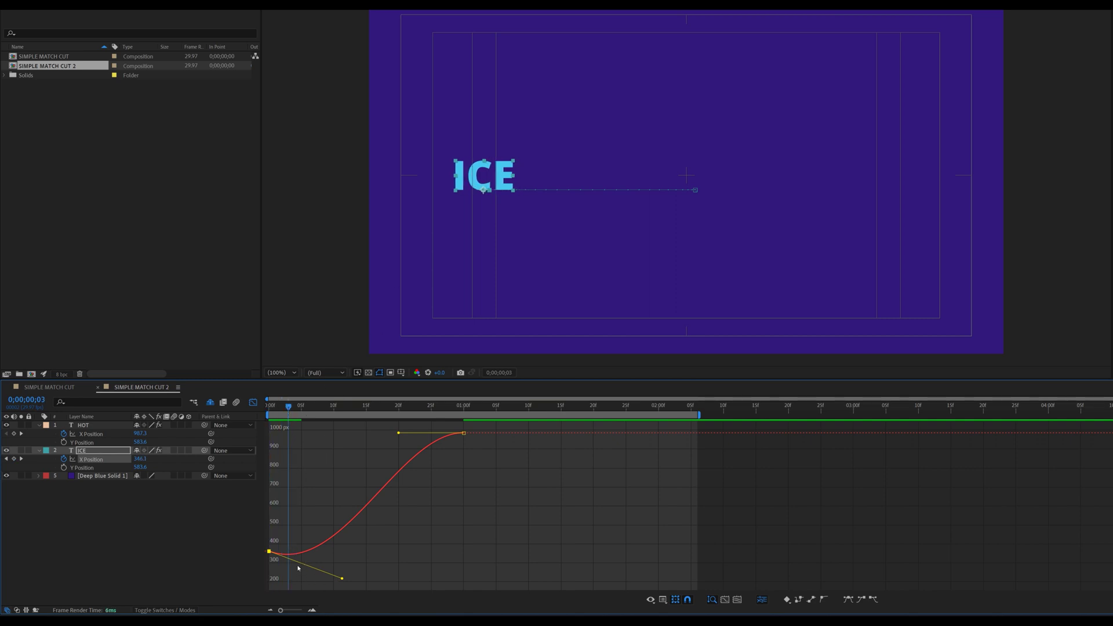
# Step: Pull the first ICE keyframe's handle much lower to about frame 9 for a stronger backward dip, and check the start of the motion
pyautogui.scroll(6, 297, 568)
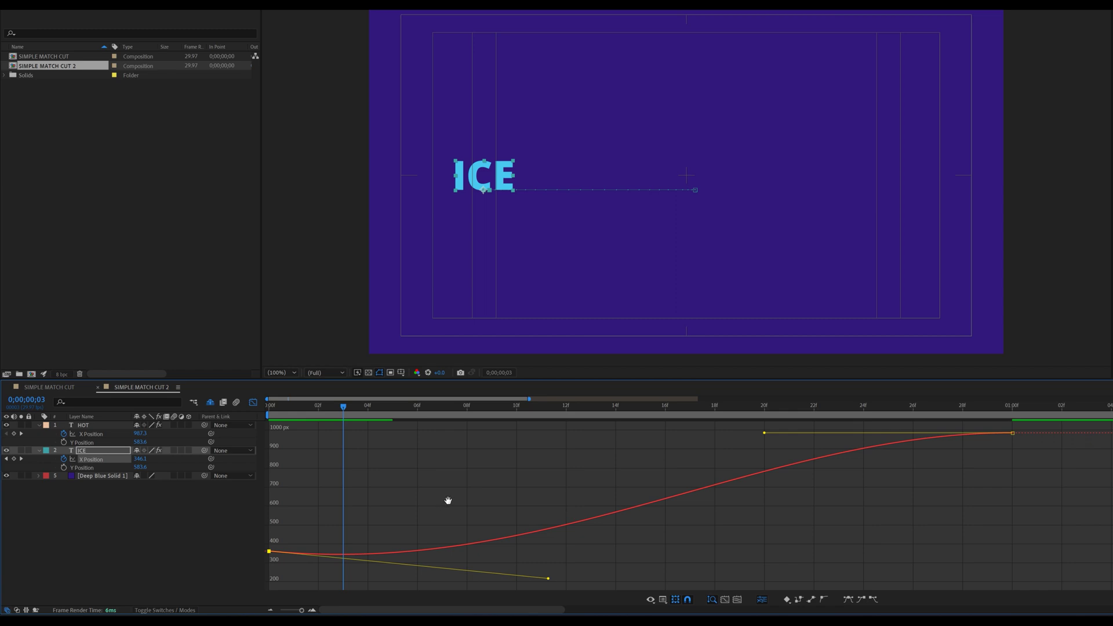
pyautogui.press('Home')
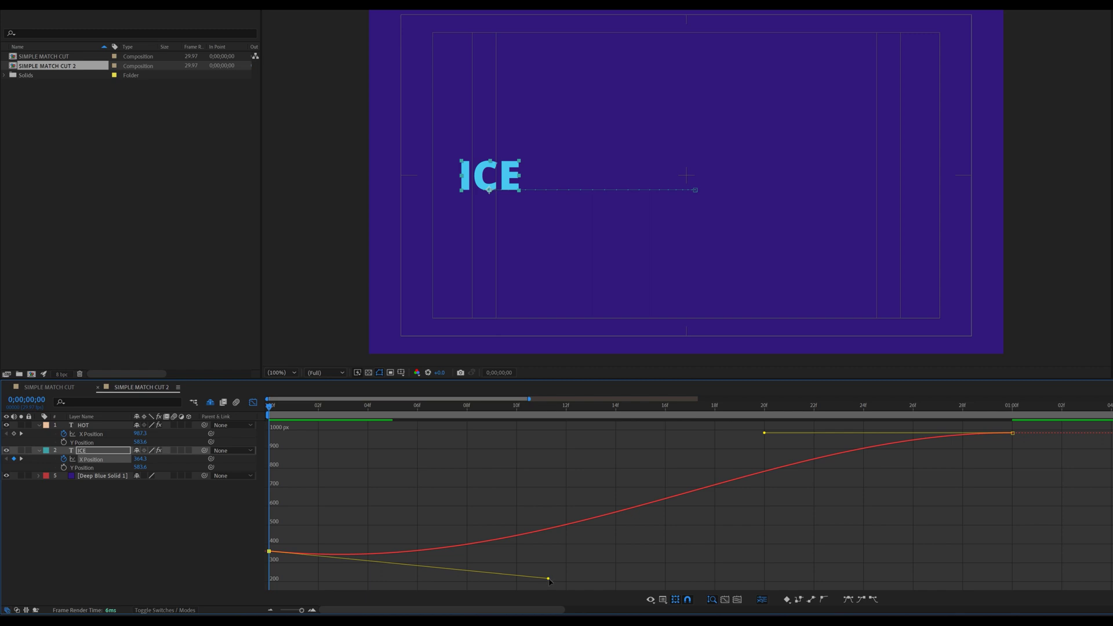
pyautogui.moveTo(549, 579); pyautogui.dragTo(491, 578)
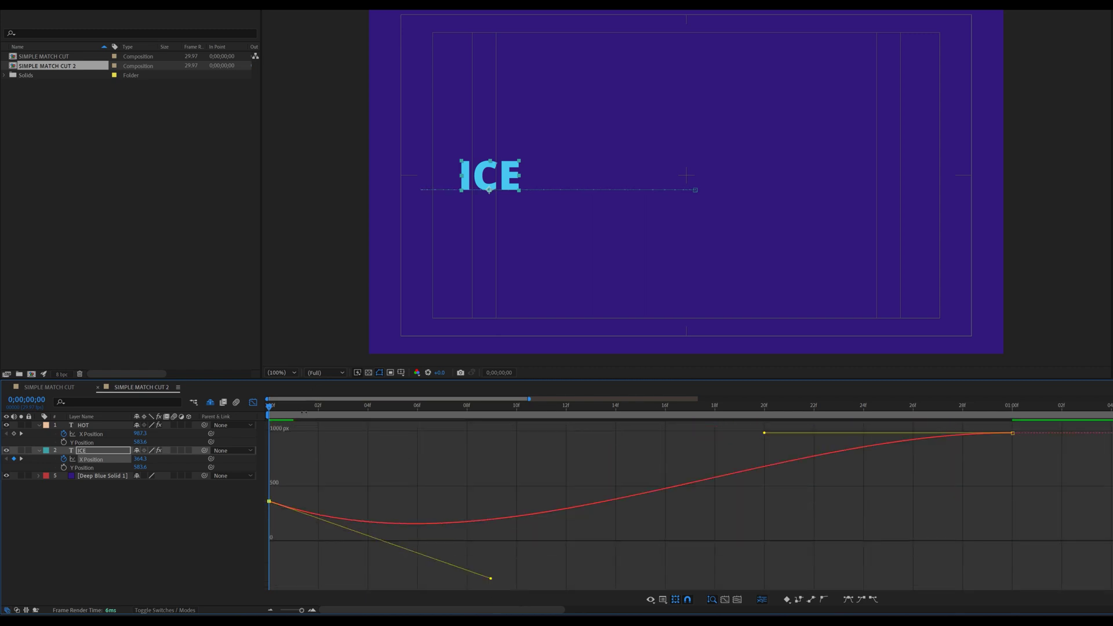
pyautogui.moveTo(271, 408); pyautogui.dragTo(277, 434)
pyautogui.hotkey('shift', 'F3')
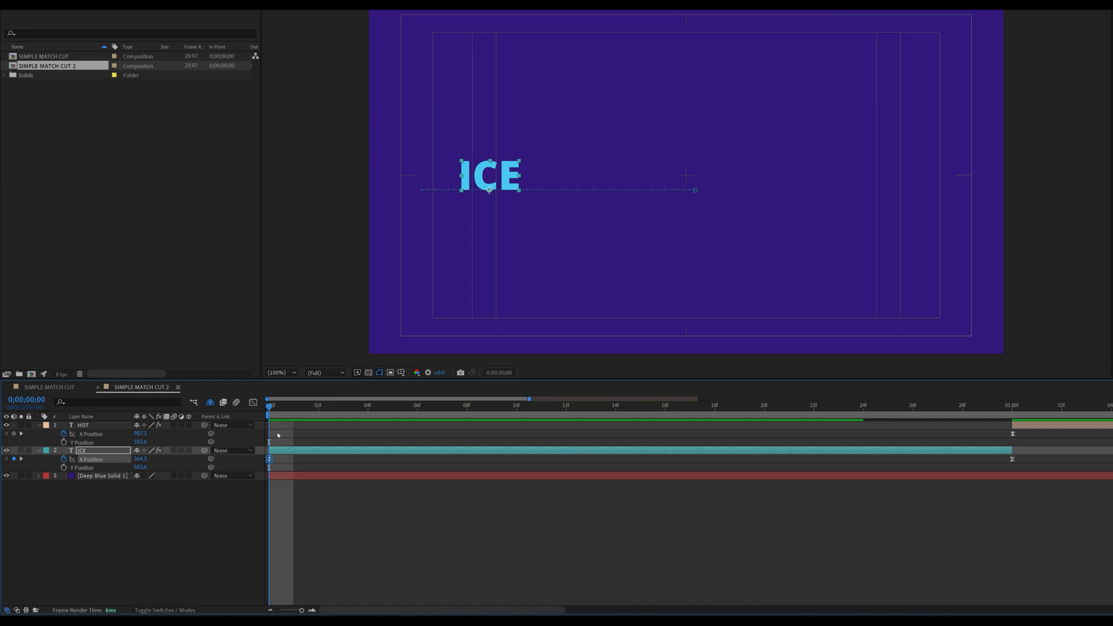
pyautogui.click(253, 402)
pyautogui.press(';')
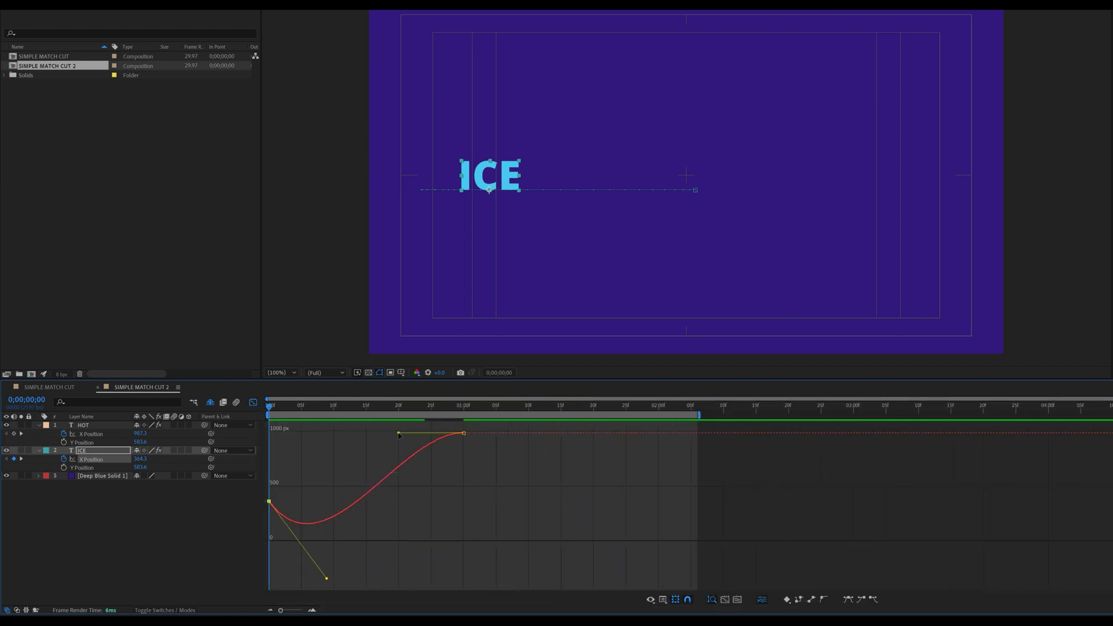
# Step: Pull the last ICE keyframe's handle almost straight down, shorten the first keyframe's handle to about frame 4, and preview
pyautogui.moveTo(399, 435); pyautogui.dragTo(467, 499)
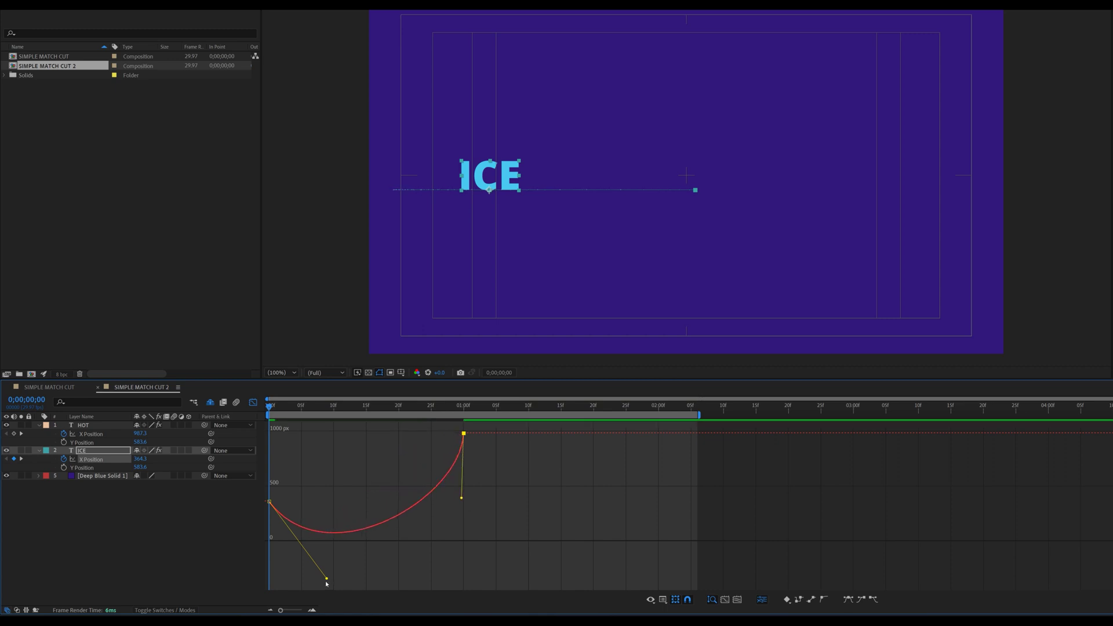
pyautogui.moveTo(324, 582); pyautogui.dragTo(310, 561)
pyautogui.moveTo(265, 492); pyautogui.dragTo(297, 543)
pyautogui.moveTo(327, 578); pyautogui.dragTo(293, 581)
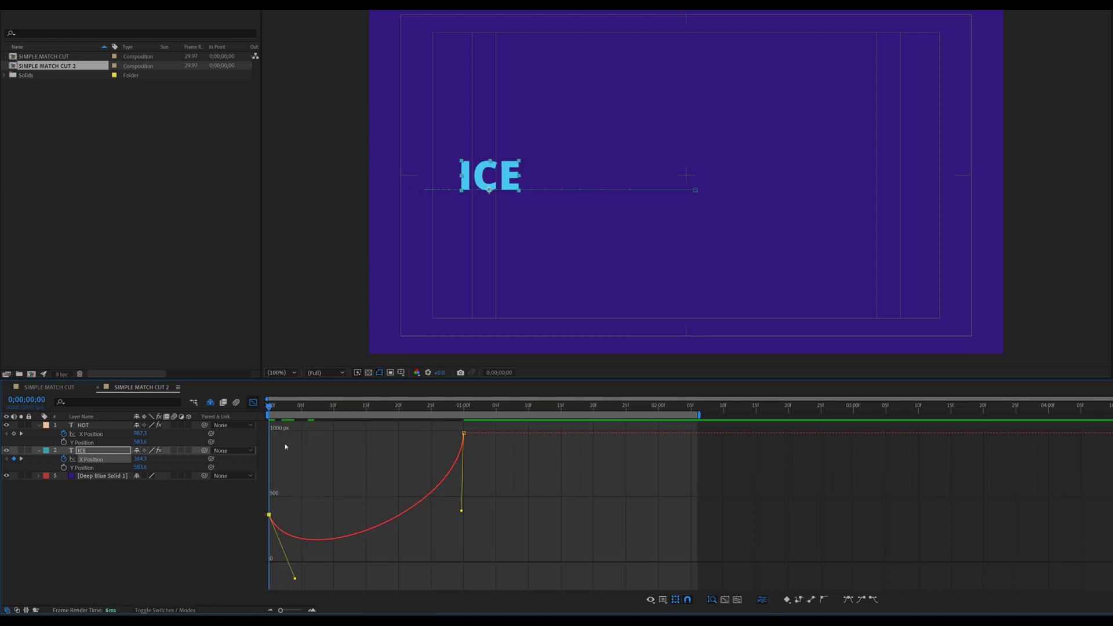
pyautogui.click(301, 455)
pyautogui.press('space')
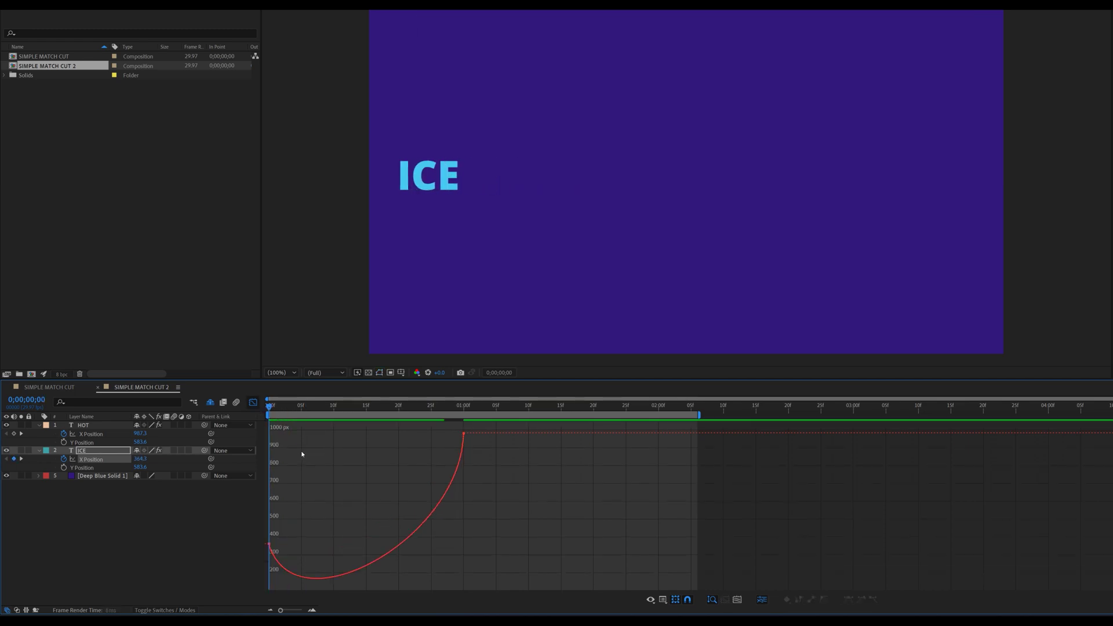
# Step: Hide the HOT layer, step through ICE's opening frames, and play the ICE movement from the start
pyautogui.click(269, 405)
pyautogui.press('pagedown')
pyautogui.press('pagedown')
pyautogui.press('pagedown')
pyautogui.press('pagedown')
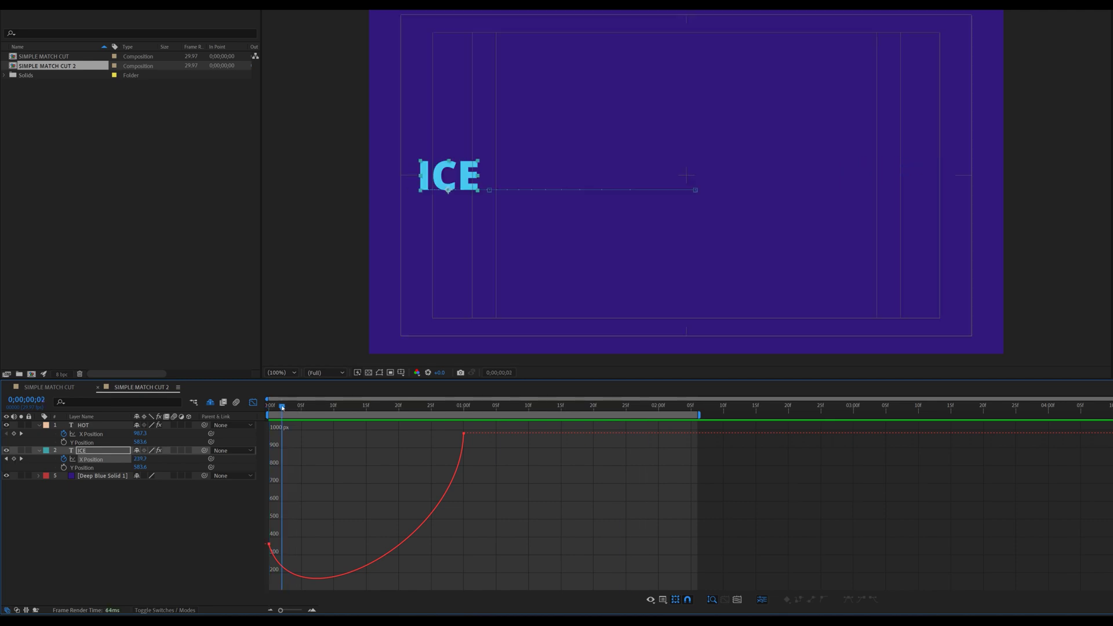
pyautogui.click(254, 402)
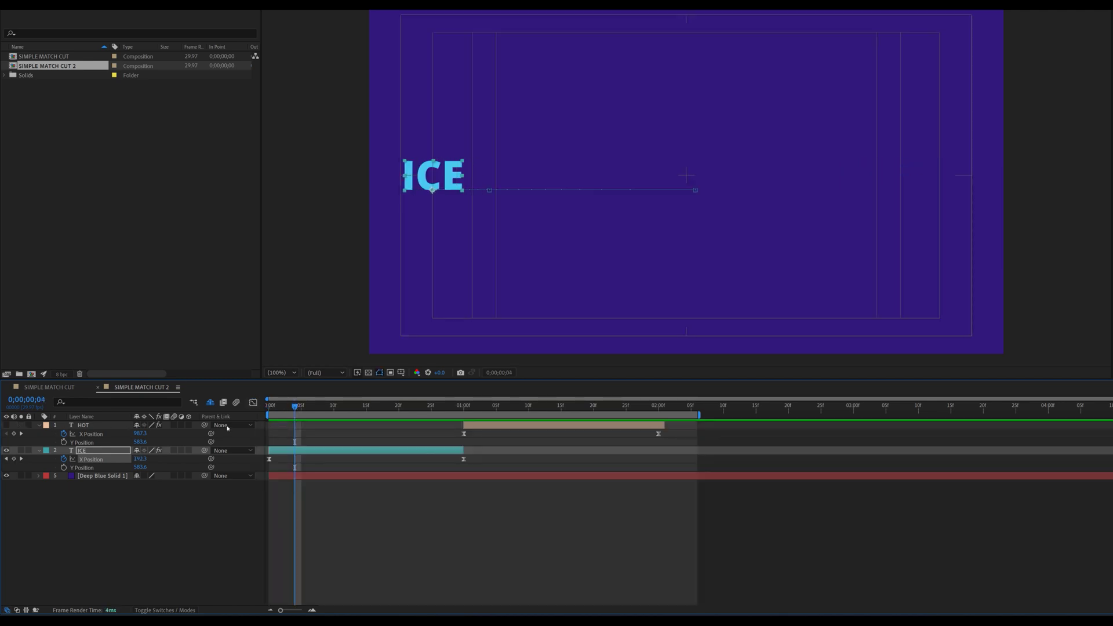
pyautogui.click(253, 403)
pyautogui.press('pageup')
pyautogui.press('pageup')
pyautogui.press('pageup')
pyautogui.press('pageup')
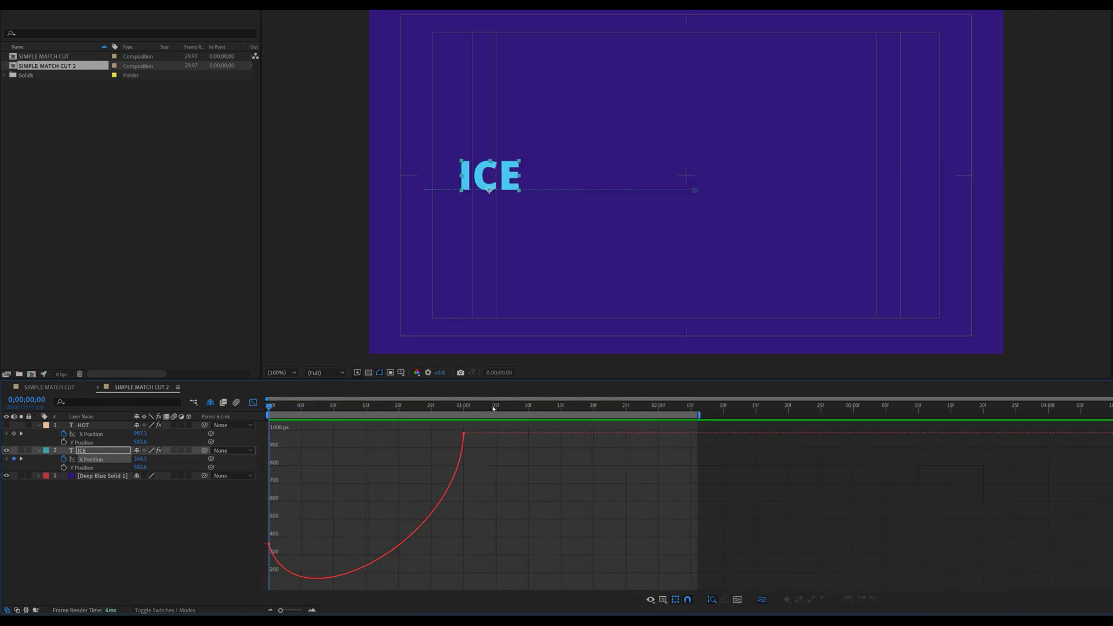
pyautogui.press('space')
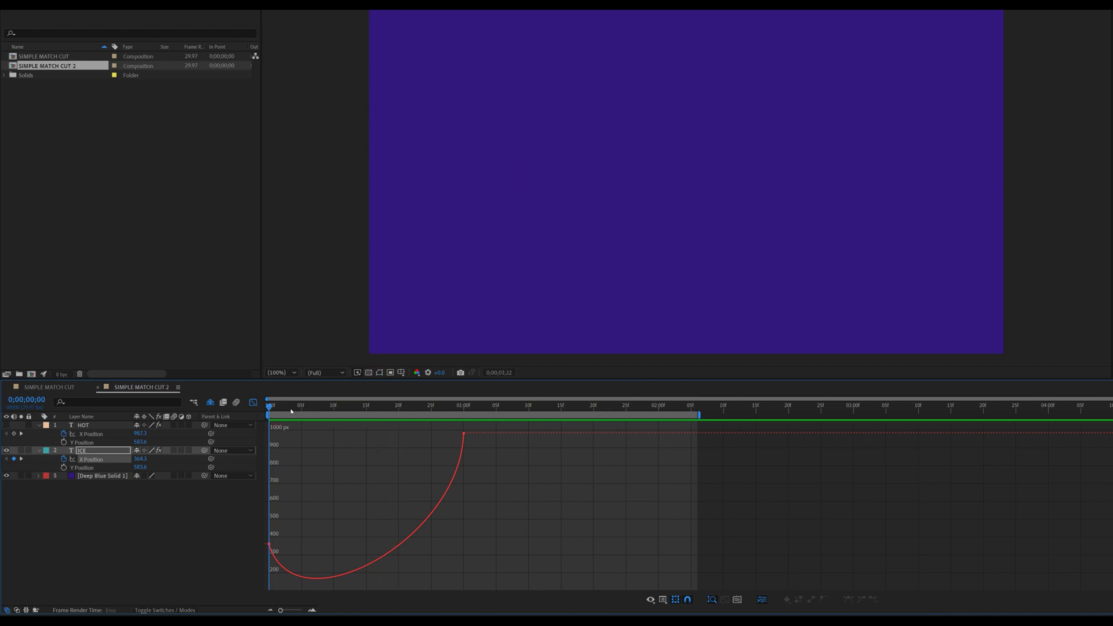
# Step: Reshape the first ICE keyframe's handle into a longer, shallower one reaching about frame 12 at about 100 px, and preview from the start
pyautogui.moveTo(282, 411); pyautogui.dragTo(294, 413)
pyautogui.press('pagedown')
pyautogui.press('pagedown')
pyautogui.moveTo(266, 516); pyautogui.dragTo(345, 556)
pyautogui.press('Home')
pyautogui.press('space')
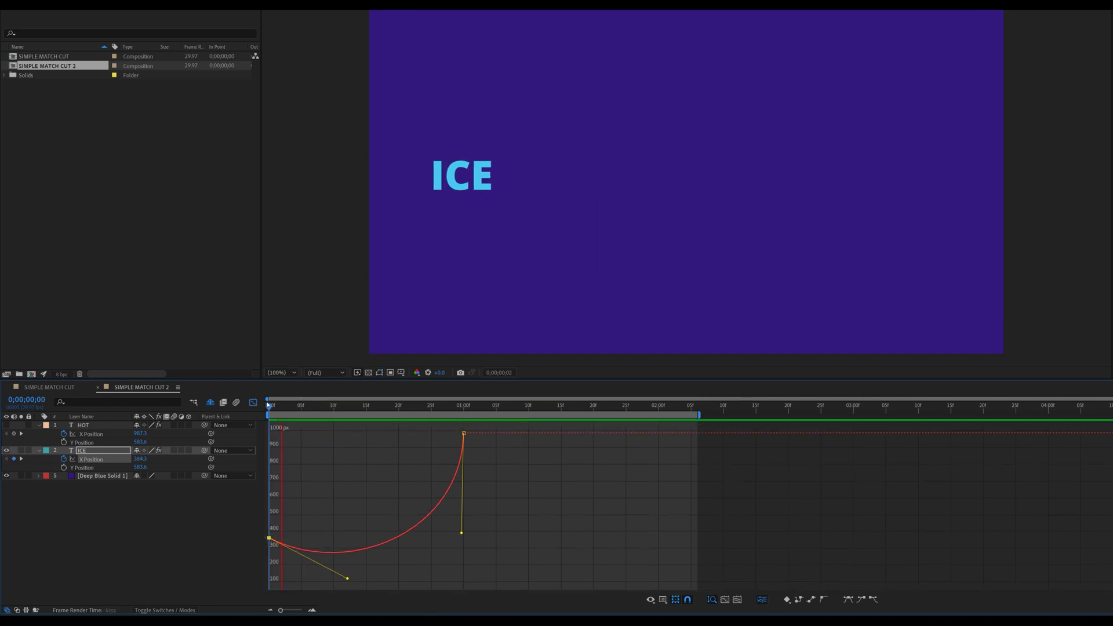
# Step: Scrub along the ICE layer's X Position curve up to its last keyframe and replay the motion to check its acceleration
pyautogui.moveTo(268, 404); pyautogui.dragTo(356, 429)
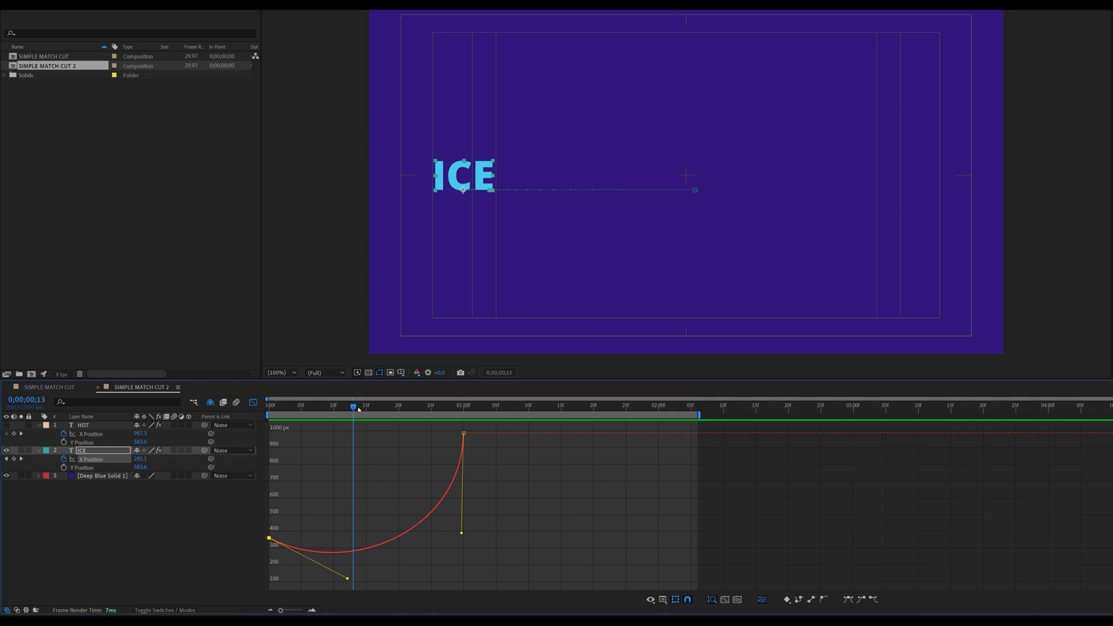
pyautogui.moveTo(359, 410); pyautogui.dragTo(404, 414)
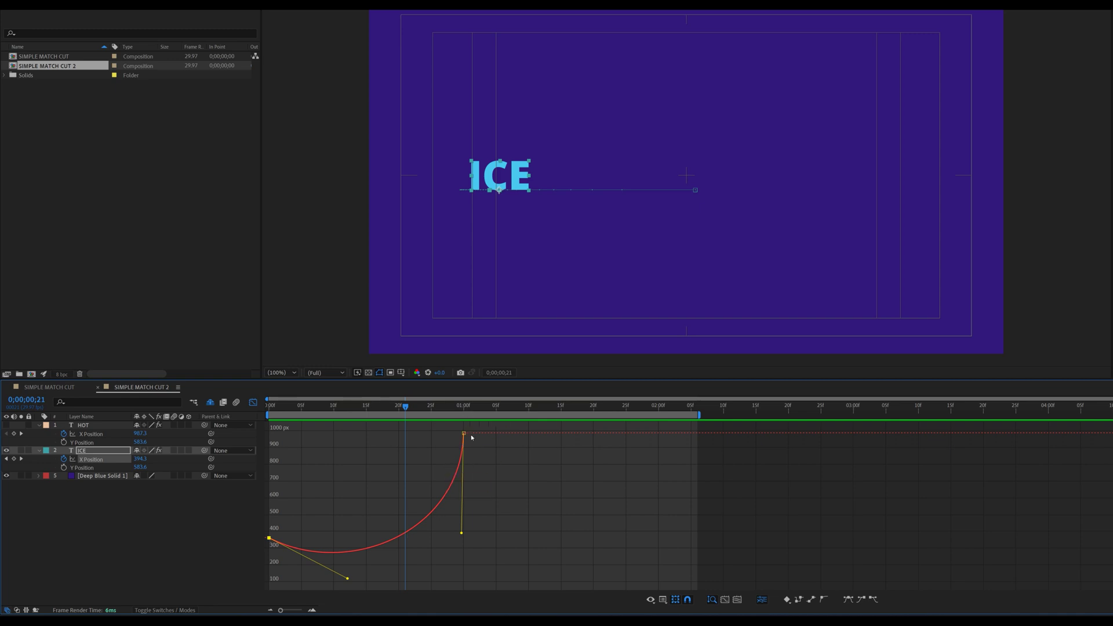
pyautogui.moveTo(466, 441)
pyautogui.moveTo(409, 409); pyautogui.dragTo(435, 410)
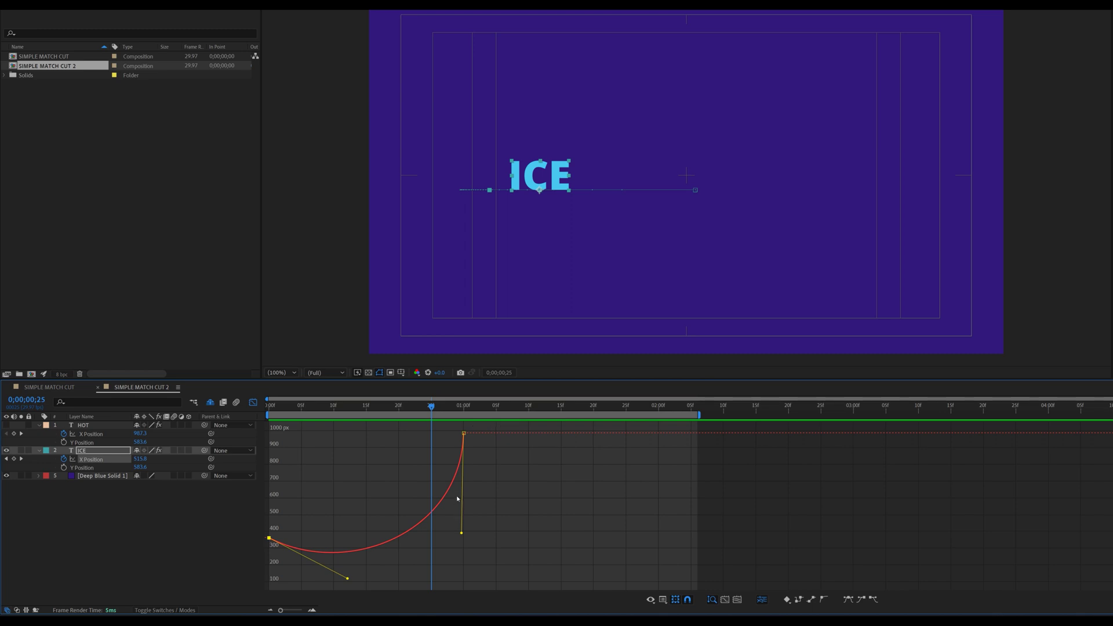
pyautogui.moveTo(431, 405); pyautogui.dragTo(246, 406)
pyautogui.press("'")
pyautogui.press('space')
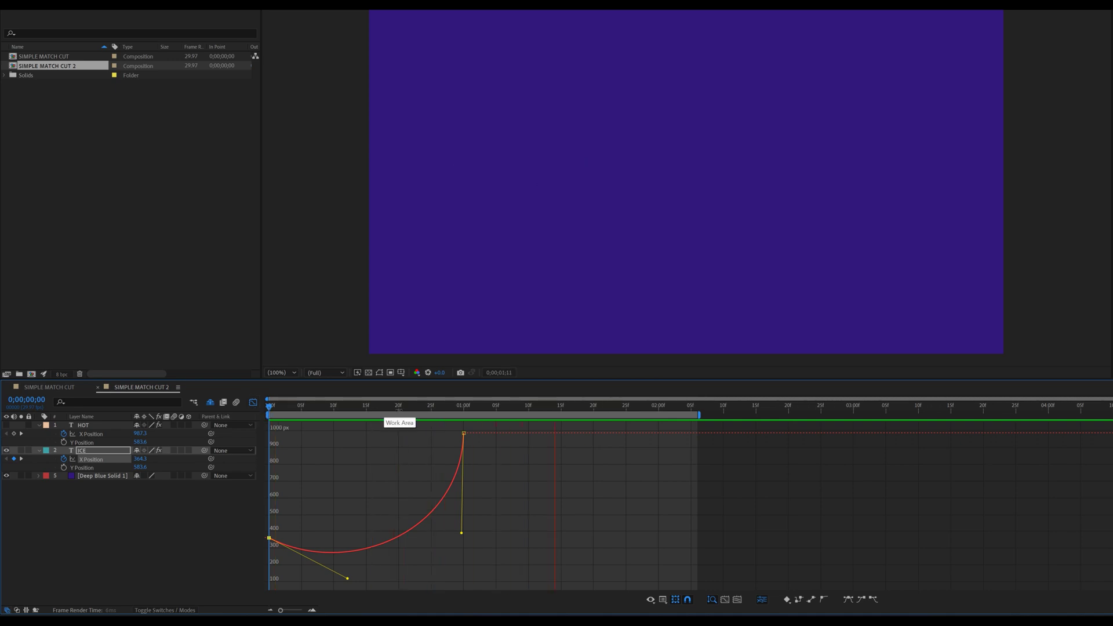
pyautogui.press('space')
pyautogui.press('space')
pyautogui.press('space')
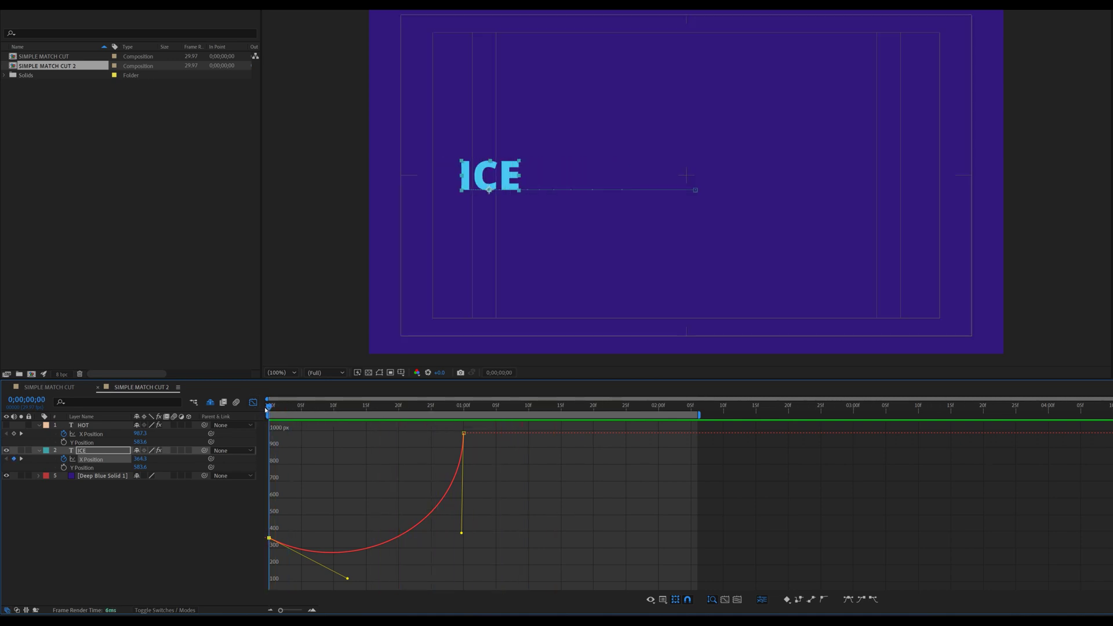
# Step: Show the HOT layer again, start the work area at 0;00;01;00, and preview the HOT movement
pyautogui.moveTo(269, 408); pyautogui.dragTo(467, 423)
pyautogui.hotkey('shift', 'F3')
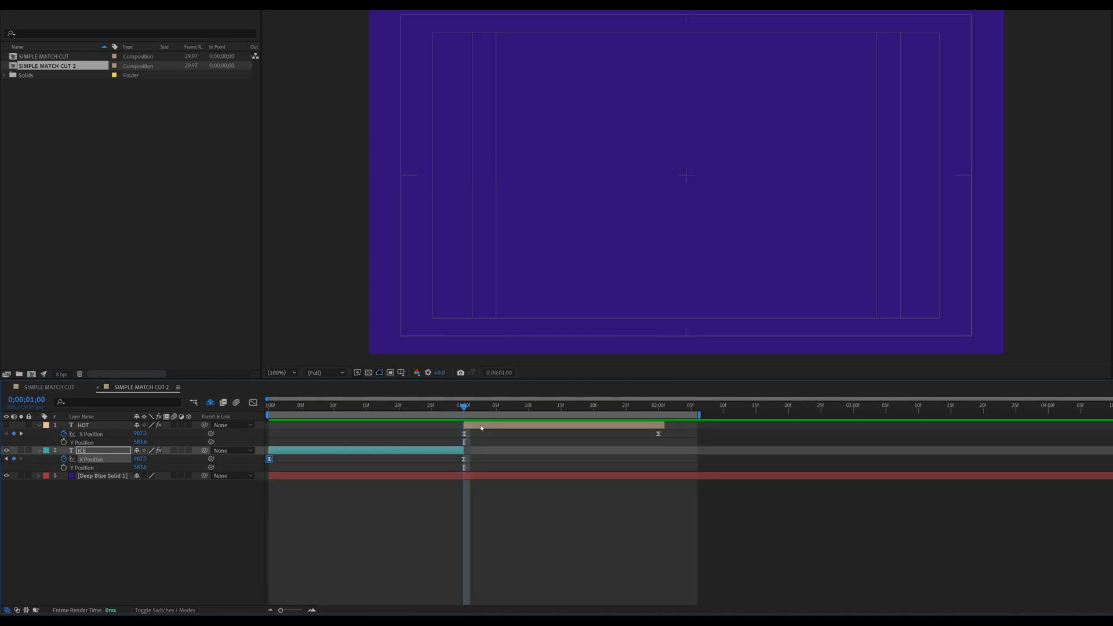
pyautogui.click(480, 425)
pyautogui.click(7, 425)
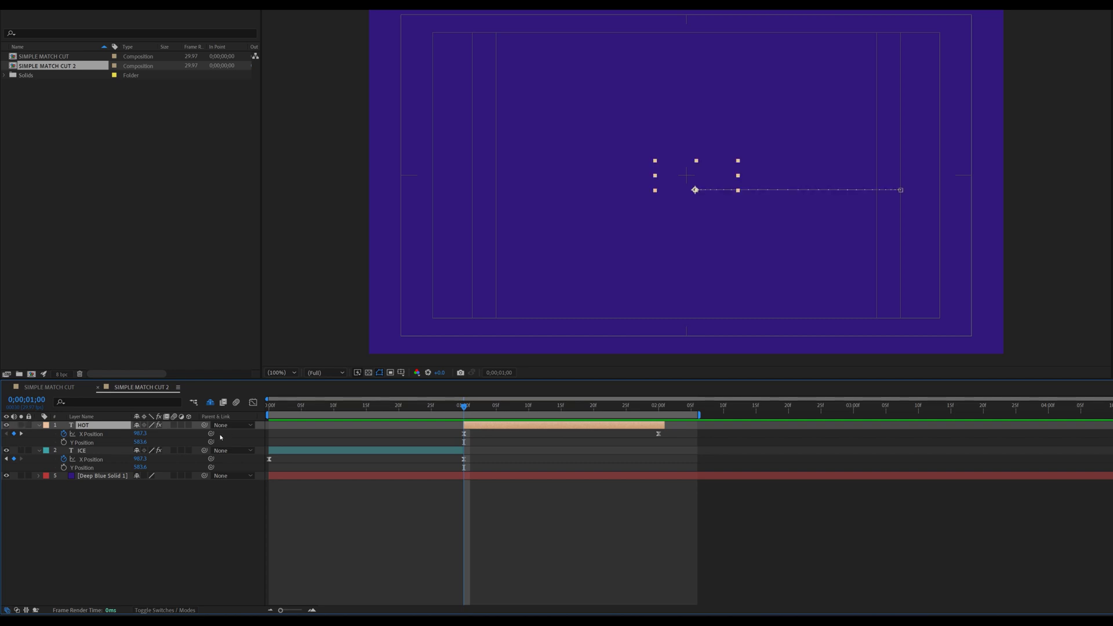
pyautogui.click(105, 435)
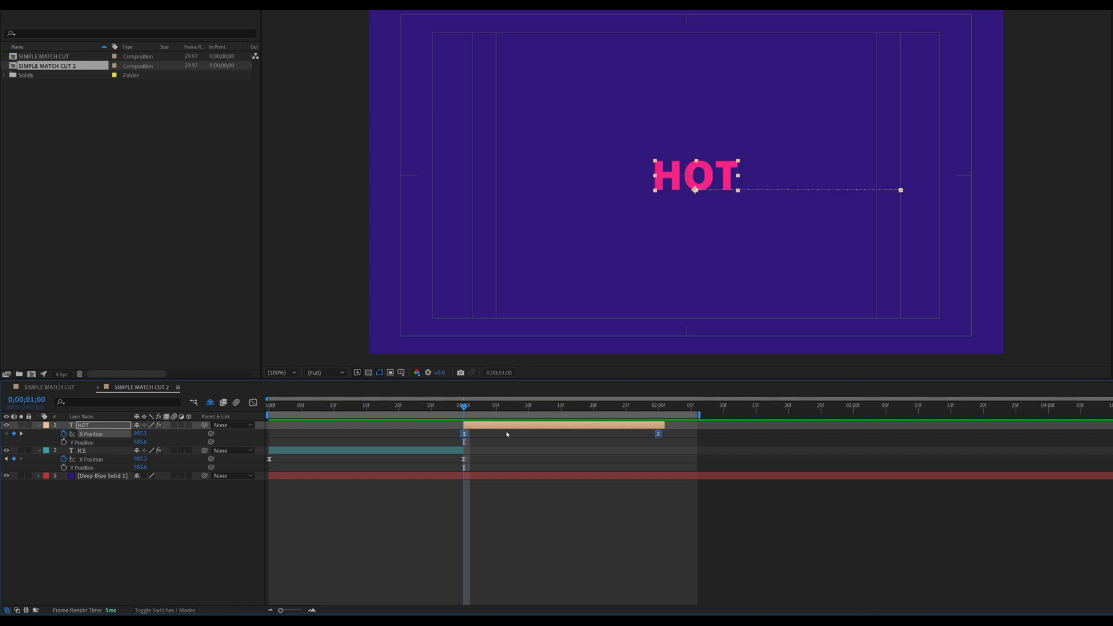
pyautogui.press('b')
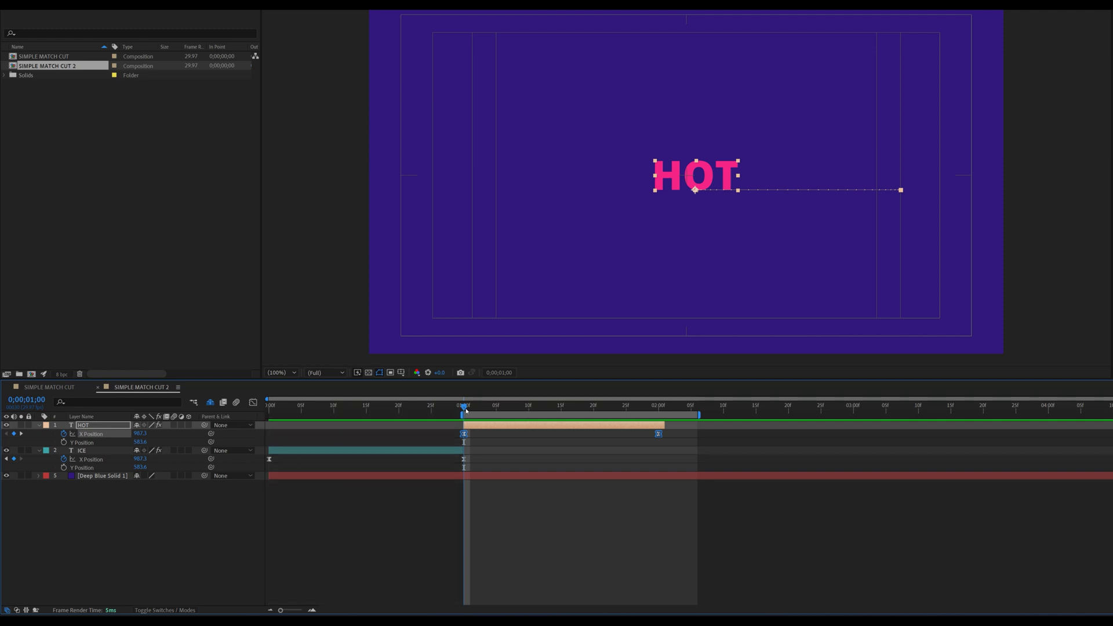
pyautogui.press('space')
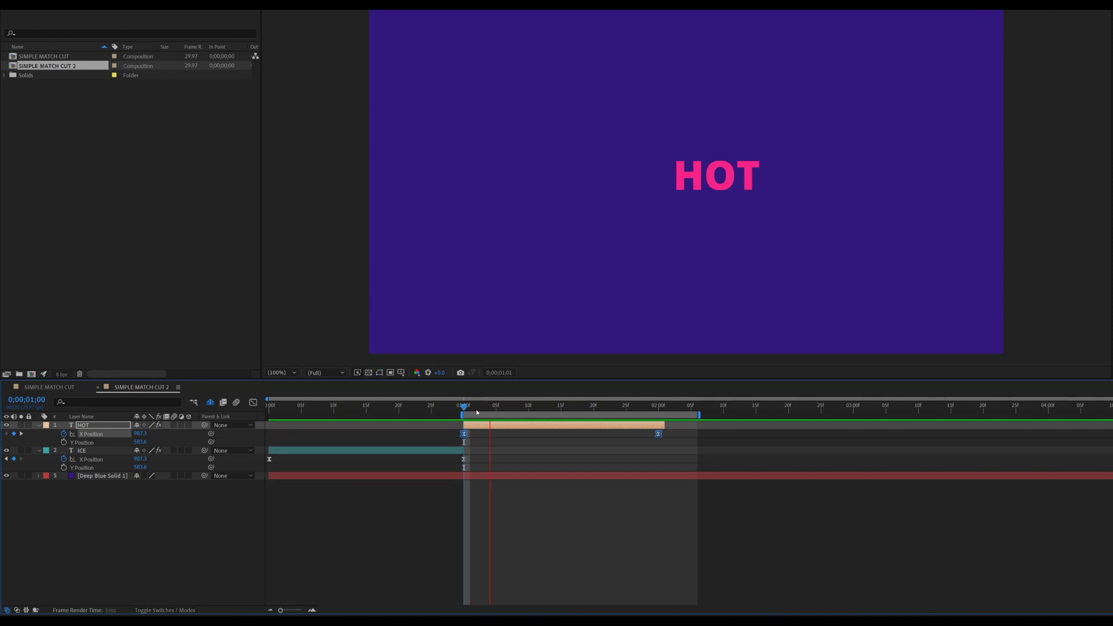
pyautogui.press('space')
# Step: Open HOT's X Position value curve and pull the first keyframe's handle steeply up to about 1370 px
pyautogui.moveTo(684, 433); pyautogui.dragTo(452, 444)
pyautogui.click(253, 401)
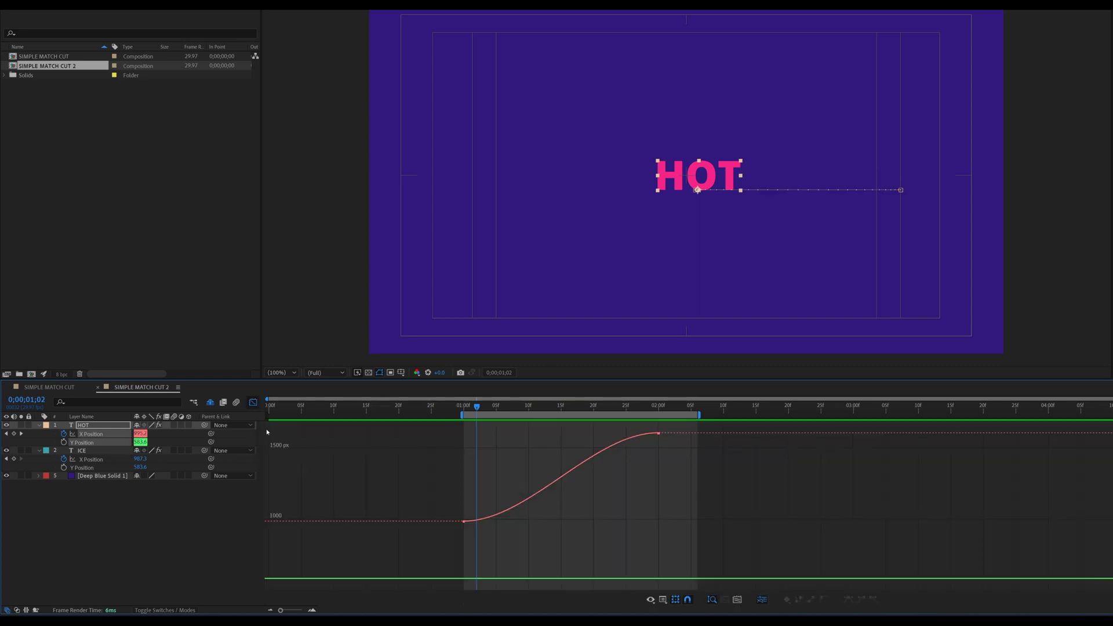
pyautogui.click(50, 437)
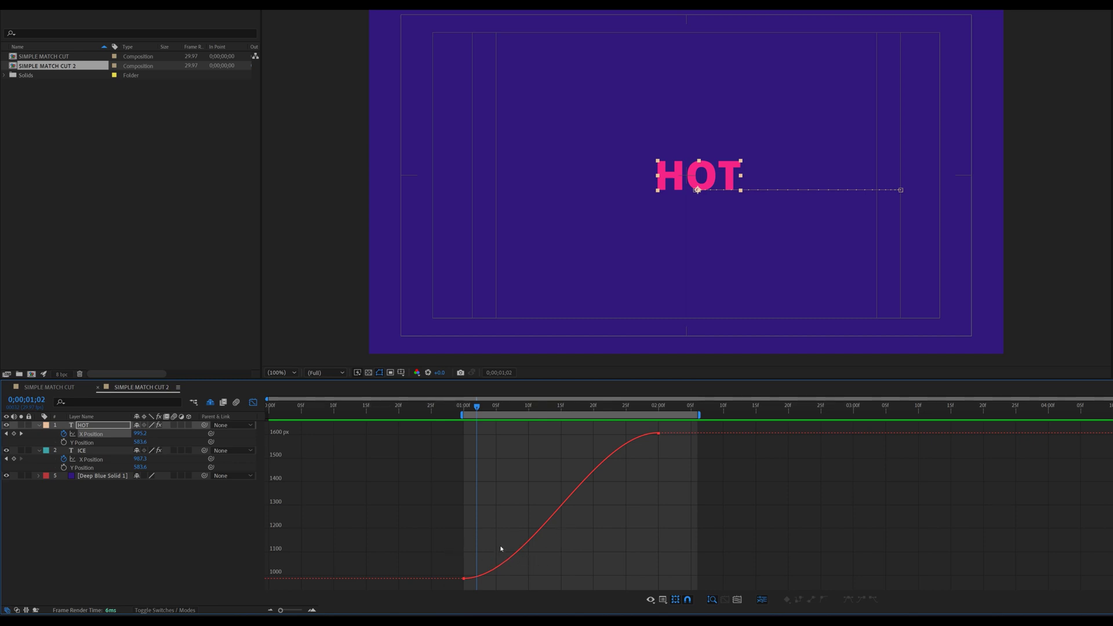
pyautogui.moveTo(534, 548); pyautogui.dragTo(448, 586)
pyautogui.moveTo(529, 579); pyautogui.dragTo(460, 490)
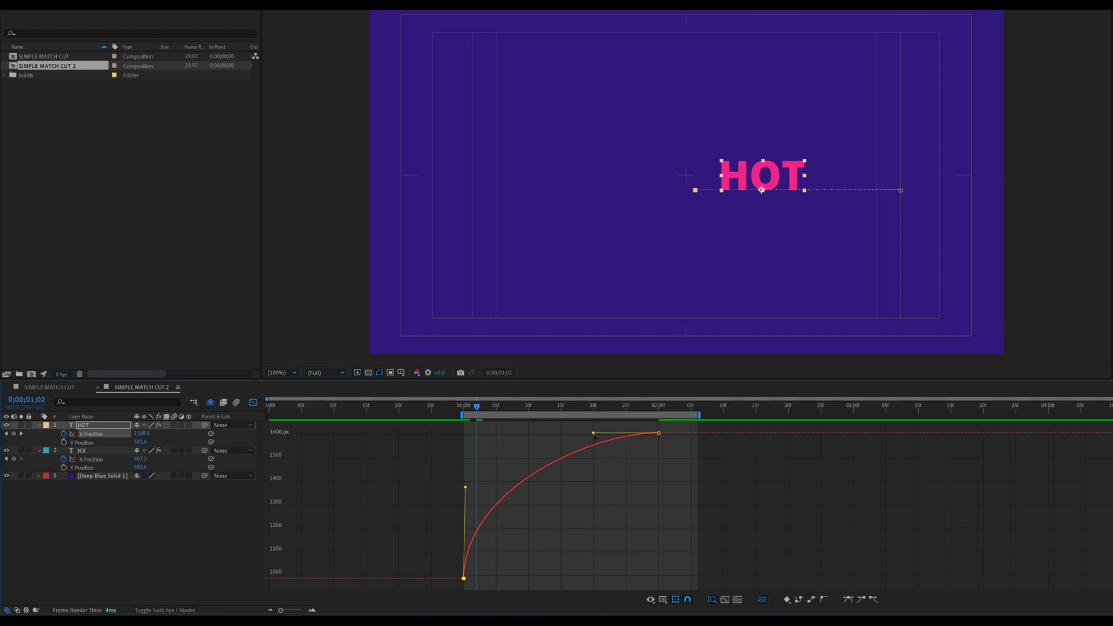
# Step: Raise the incoming handle of HOT's last X Position keyframe above the end value to create an overshoot, and preview the motion
pyautogui.moveTo(591, 432); pyautogui.dragTo(613, 410)
pyautogui.press('space')
pyautogui.press('space')
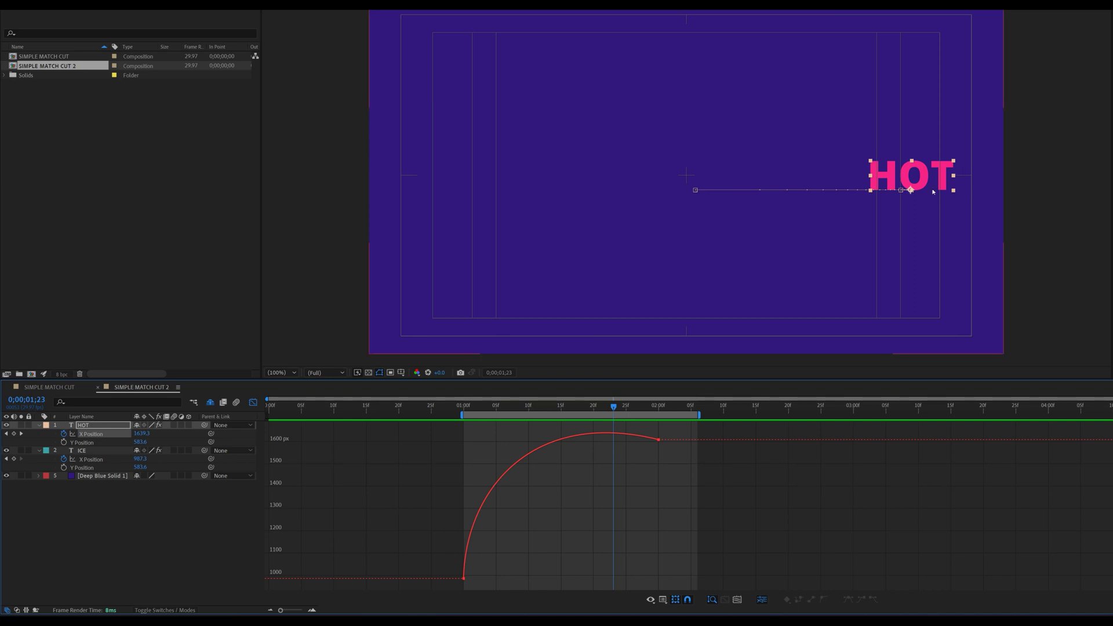
# Step: Add an X Position keyframe at the overshoot peak, shorten its incoming handle, level the last keyframe's handle, and preview HOT
pyautogui.keyDown('ctrl'); pyautogui.click(601, 434); pyautogui.keyUp('ctrl')
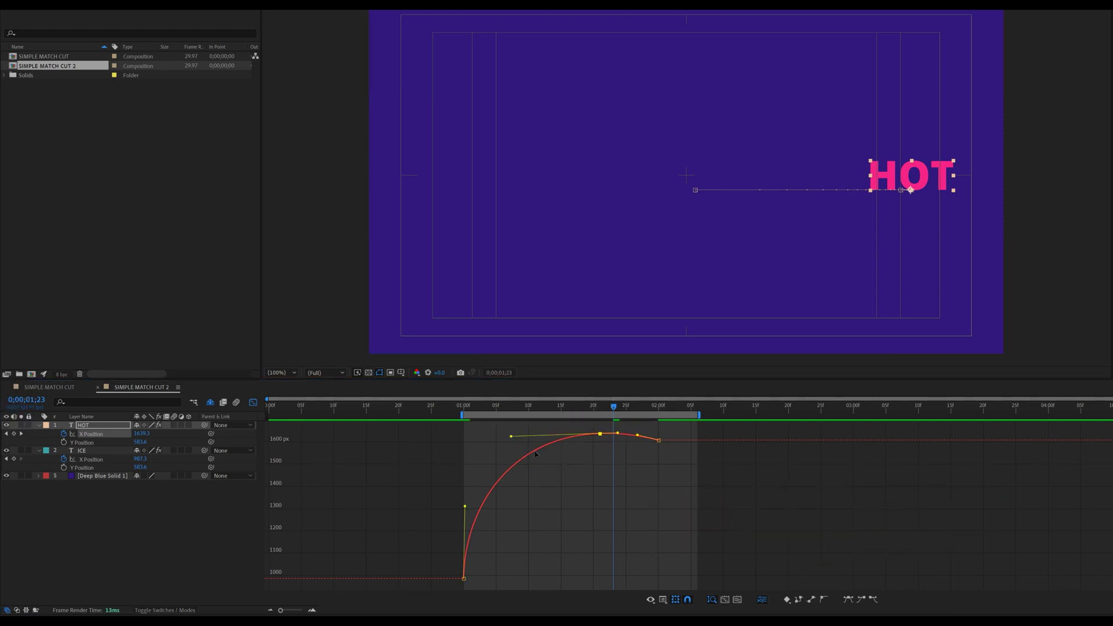
pyautogui.moveTo(512, 436); pyautogui.dragTo(557, 433)
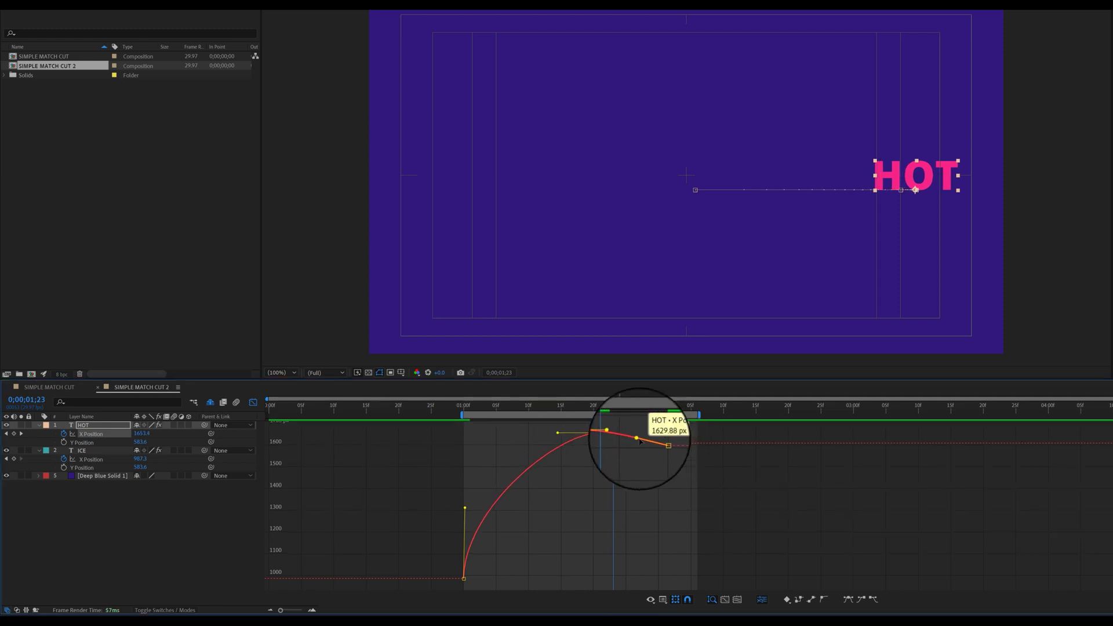
pyautogui.moveTo(637, 437); pyautogui.dragTo(636, 445)
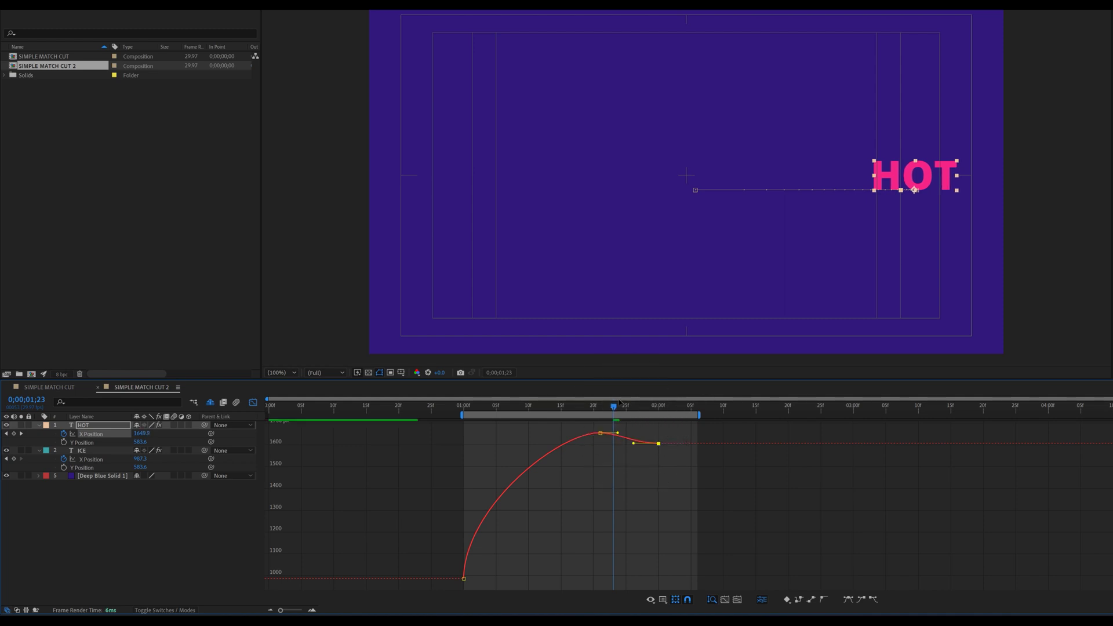
pyautogui.moveTo(614, 406); pyautogui.dragTo(482, 409)
pyautogui.press('space')
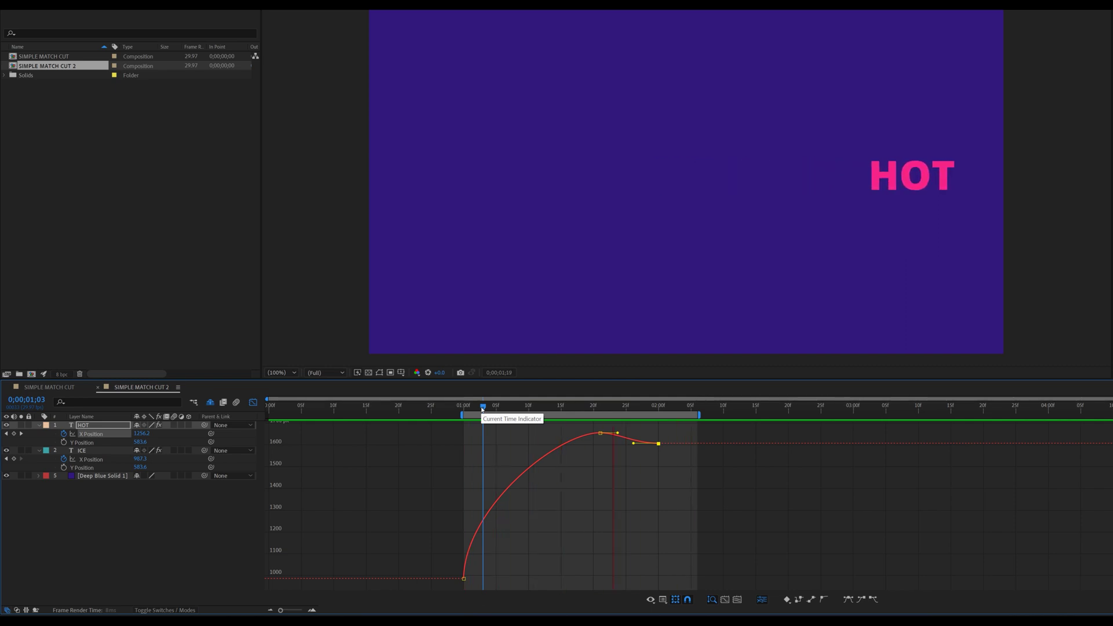
pyautogui.press('space')
# Step: Level and lengthen the outgoing handle of HOT's overshoot keyframe, and replay from the beginning of the HOT motion
pyautogui.moveTo(618, 453); pyautogui.dragTo(631, 433)
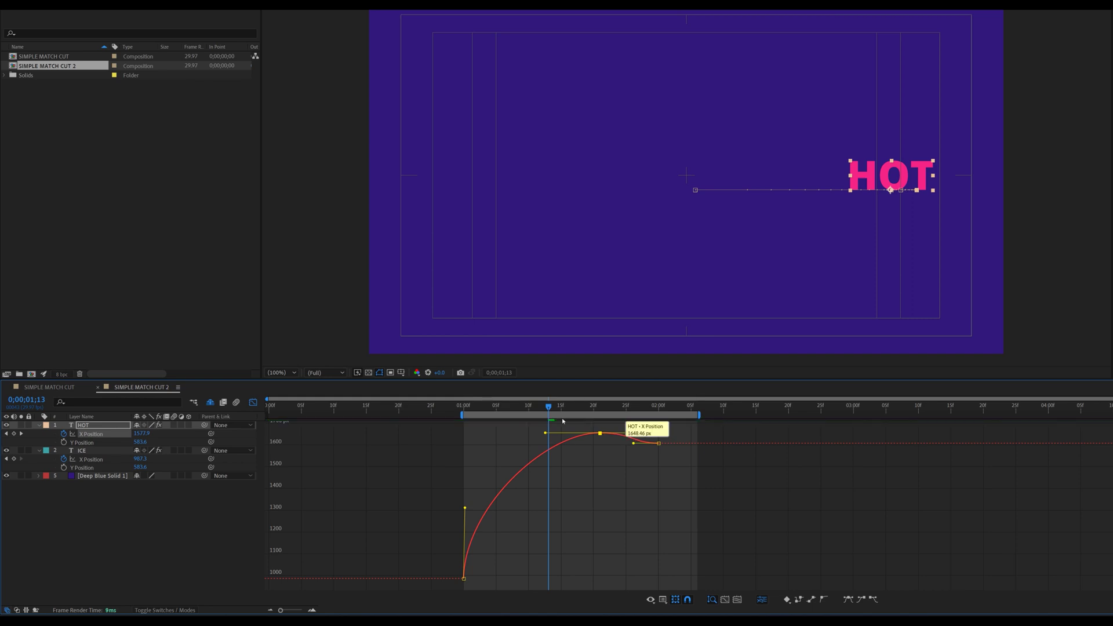
pyautogui.moveTo(549, 407); pyautogui.dragTo(483, 407)
pyautogui.press('space')
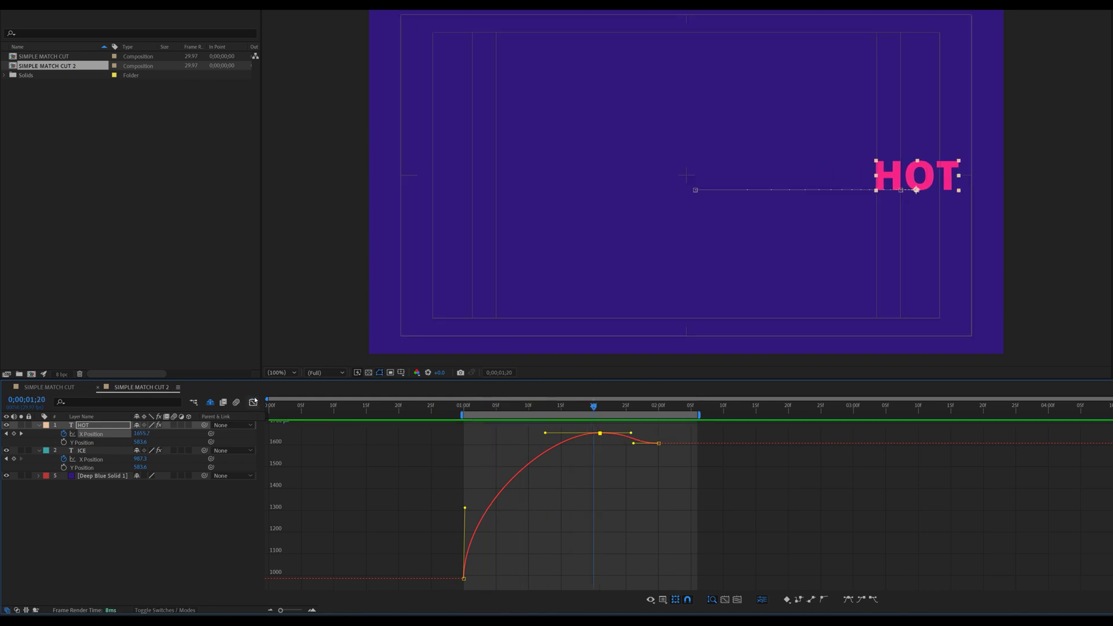
# Step: Close the curve view, extend the work area back to 0;00;00;00, and play the whole match cut
pyautogui.click(253, 402)
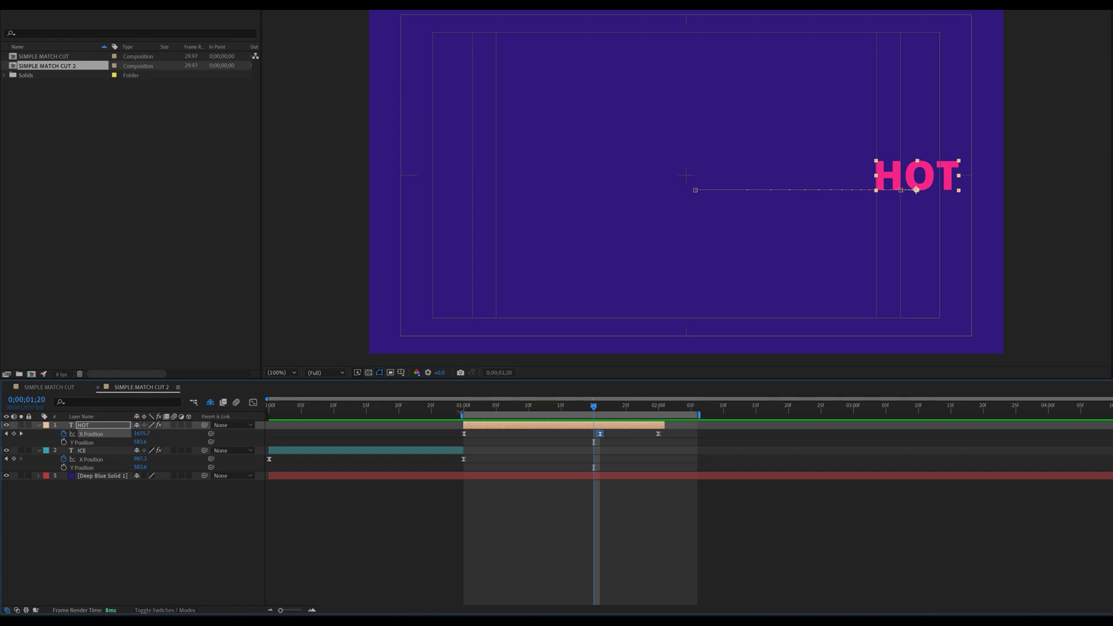
pyautogui.moveTo(434, 410); pyautogui.dragTo(189, 401)
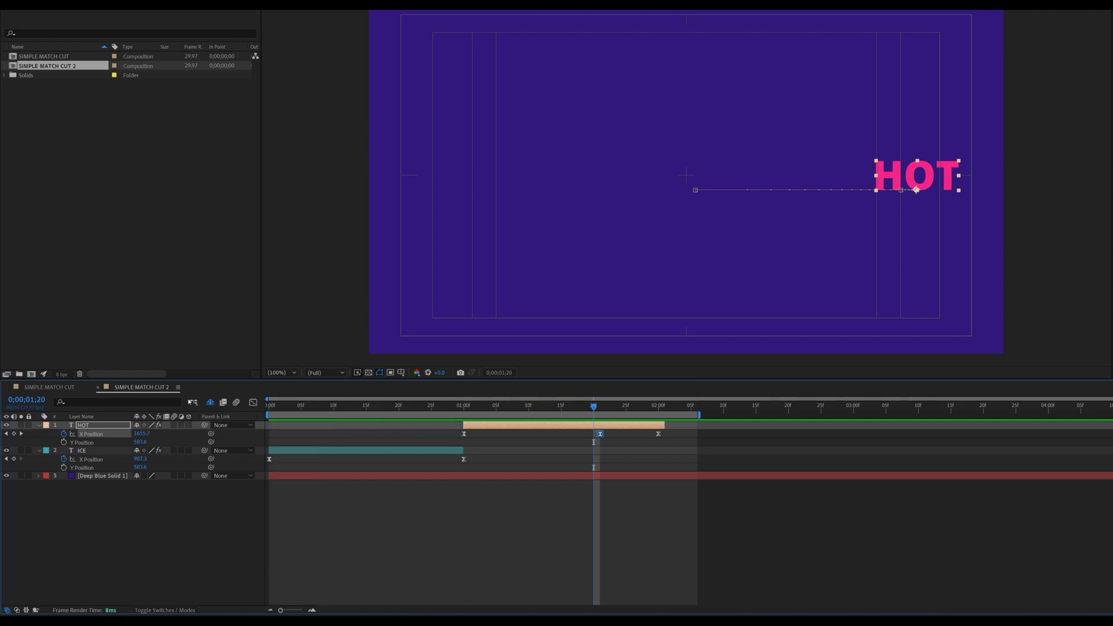
pyautogui.click(271, 407)
pyautogui.press('space')
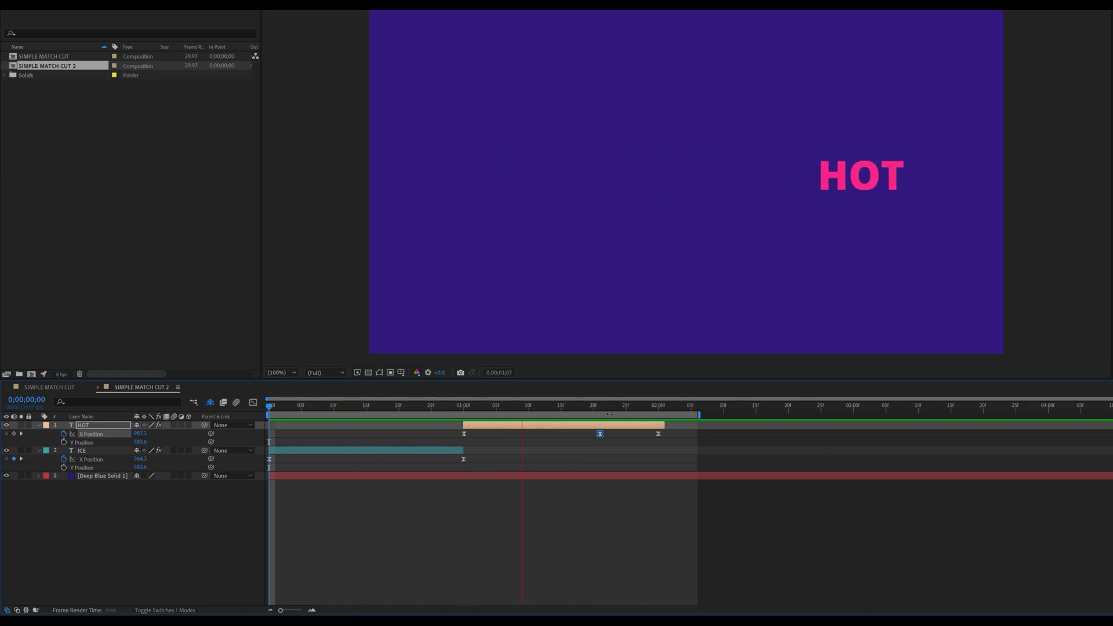
# Step: Move HOT's overshoot keyframe earlier to 0;00;01;19 and preview the cut from 0;00;00;21
pyautogui.moveTo(610, 407); pyautogui.dragTo(587, 434)
pyautogui.click(418, 407)
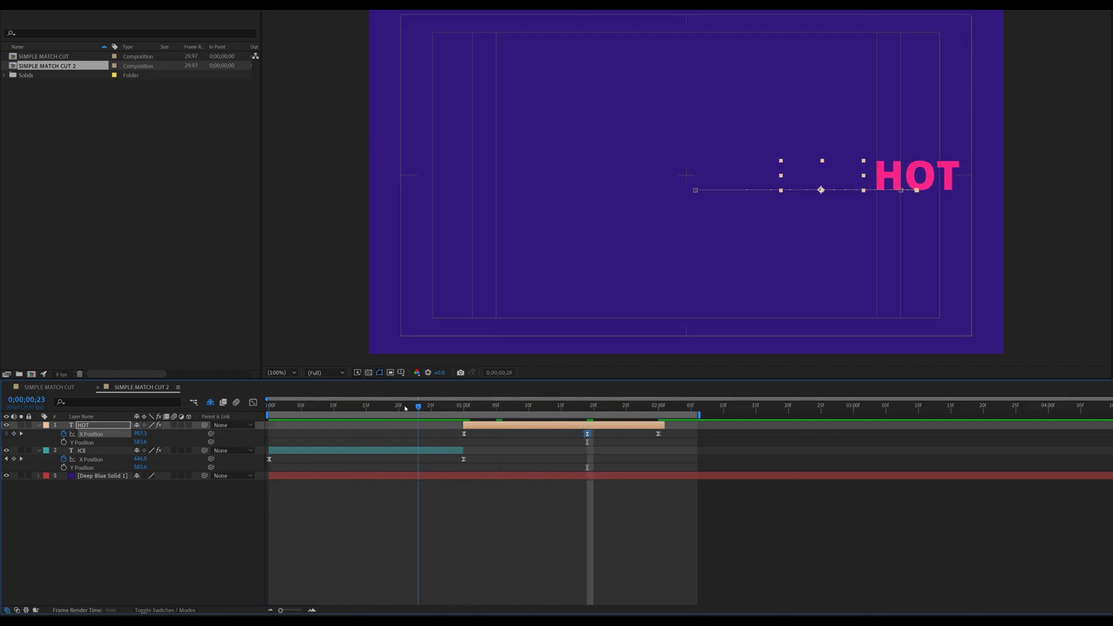
pyautogui.click(404, 408)
pyautogui.press('space')
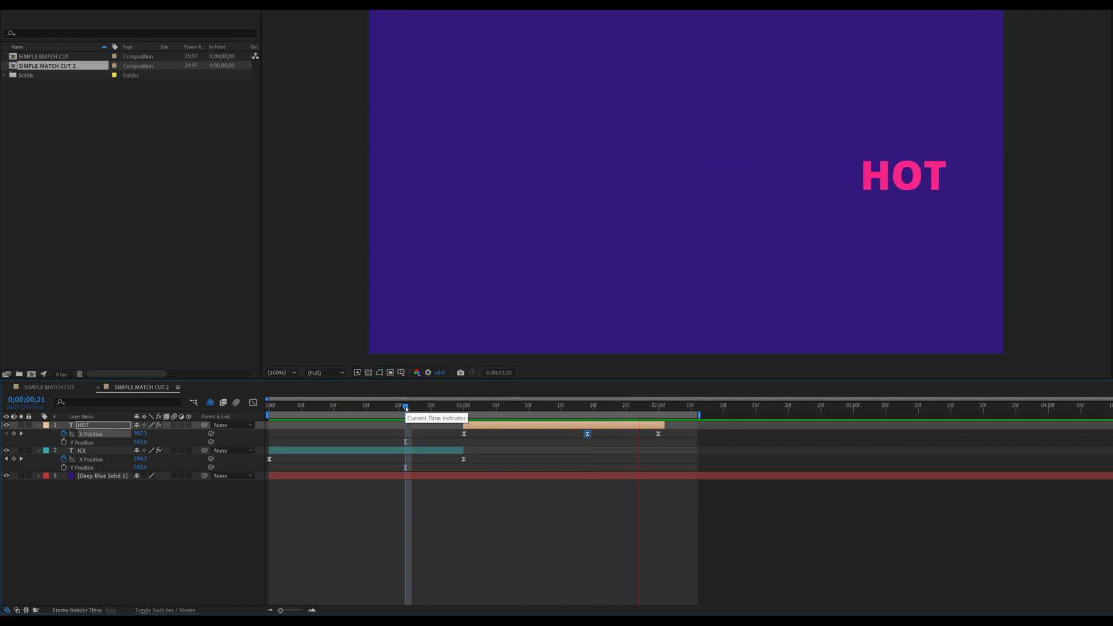
pyautogui.press('space')
# Step: Review the overshoot keyframe on HOT's X Position curve and replay the match cut from the start
pyautogui.click(253, 403)
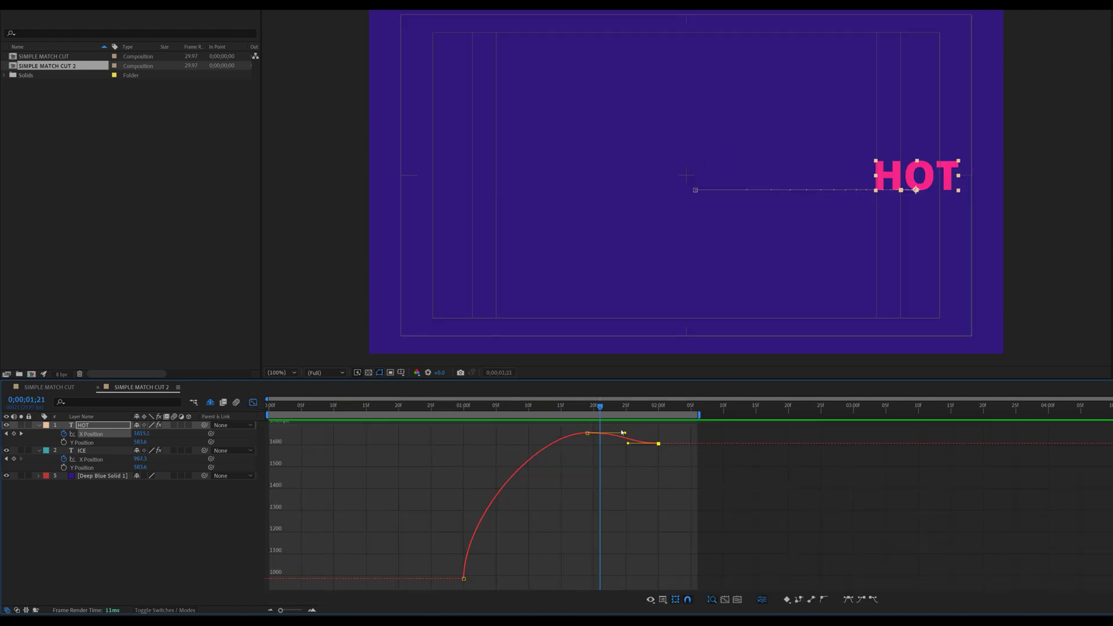
pyautogui.click(588, 433)
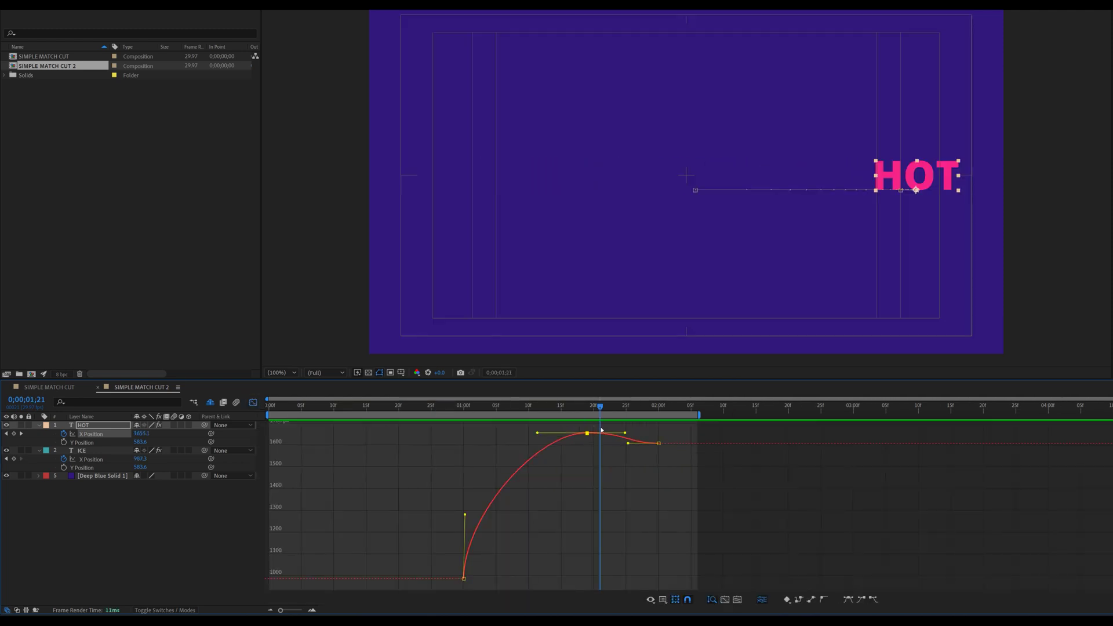
pyautogui.click(252, 402)
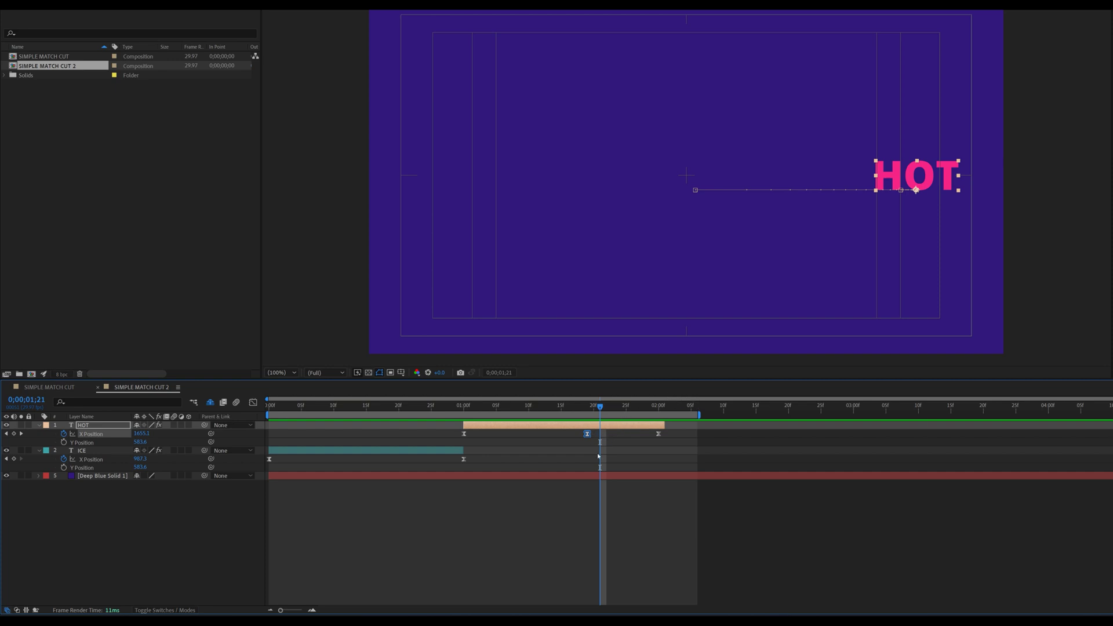
pyautogui.press('space')
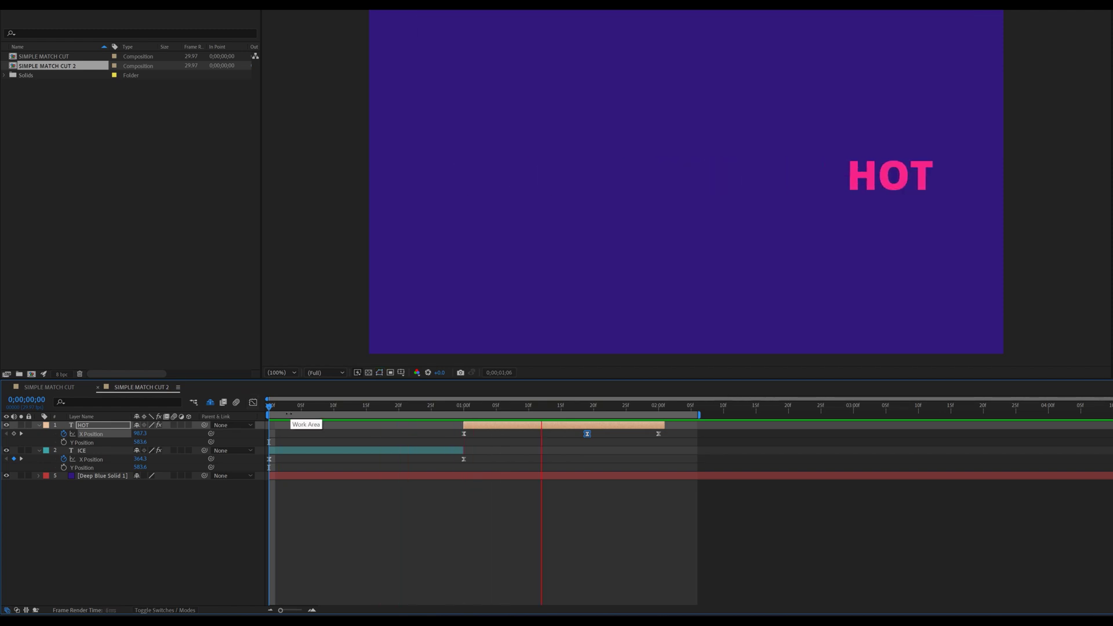
pyautogui.press('space')
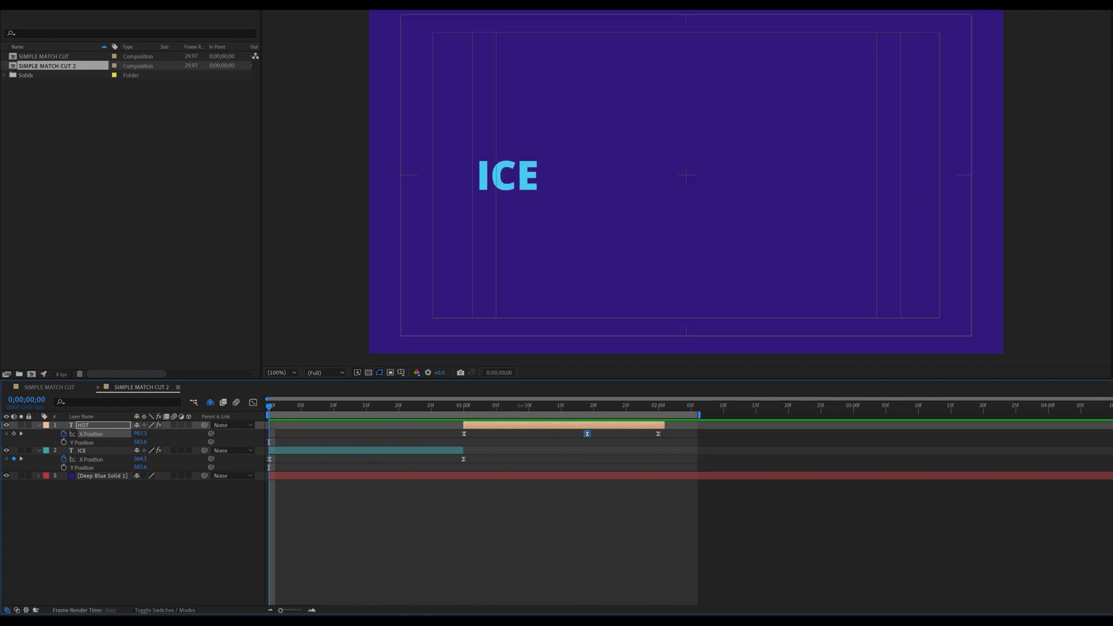
pyautogui.click(522, 408)
pyautogui.moveTo(614, 425); pyautogui.dragTo(502, 444)
pyautogui.hotkey('ctrl', 'z')
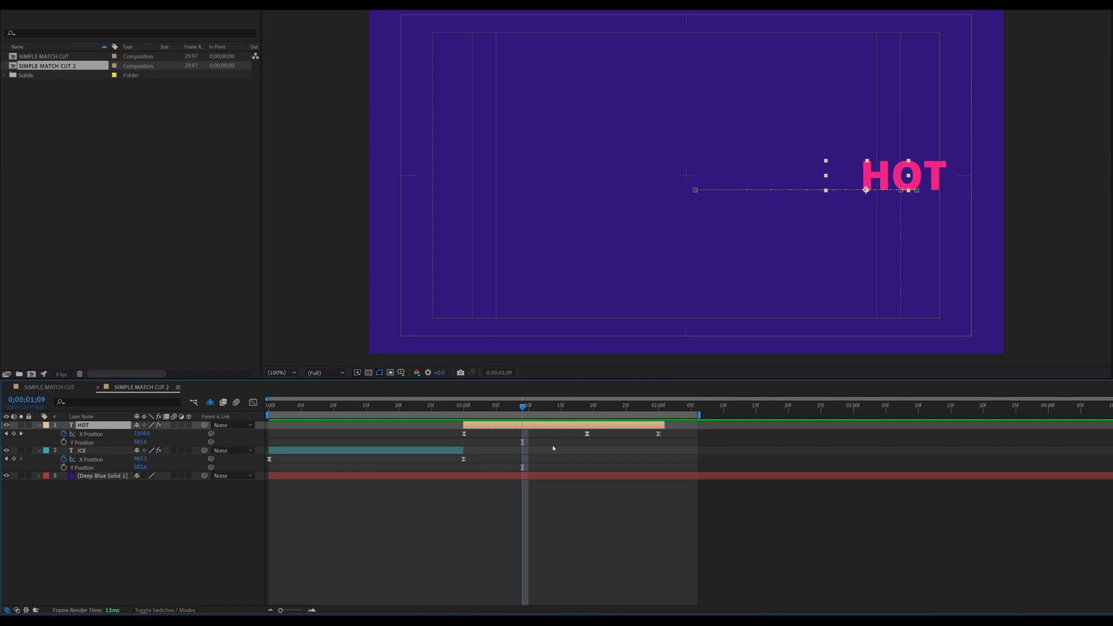
# Step: Steepen HOT's opening X Position curve by extending the first keyframe's handle up to about 1600 px, and preview the cut
pyautogui.moveTo(602, 434); pyautogui.dragTo(425, 446)
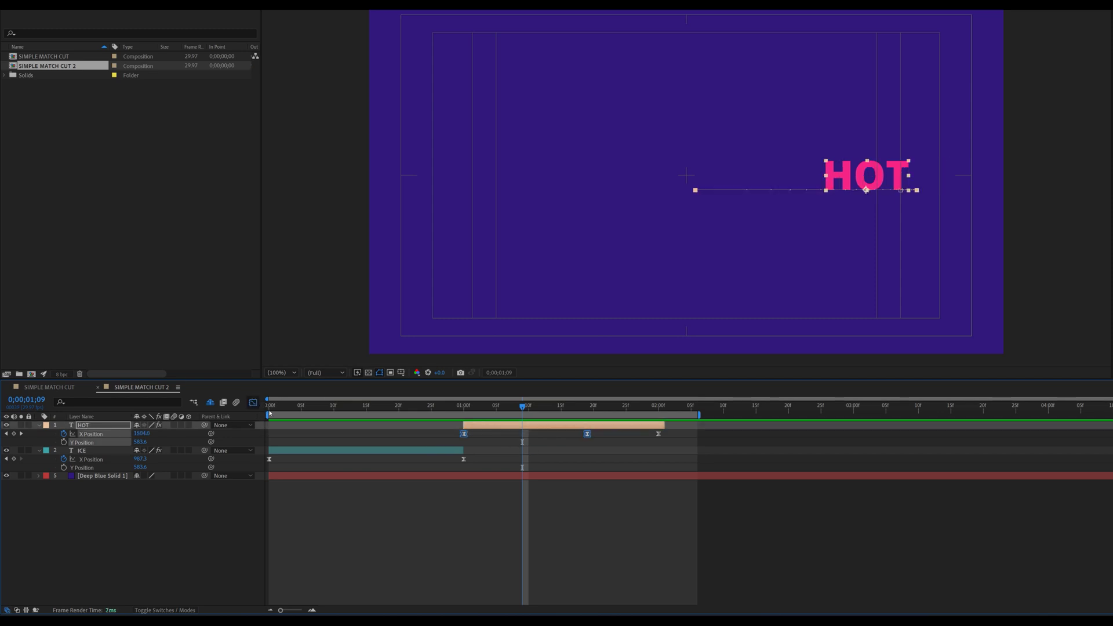
pyautogui.click(670, 496)
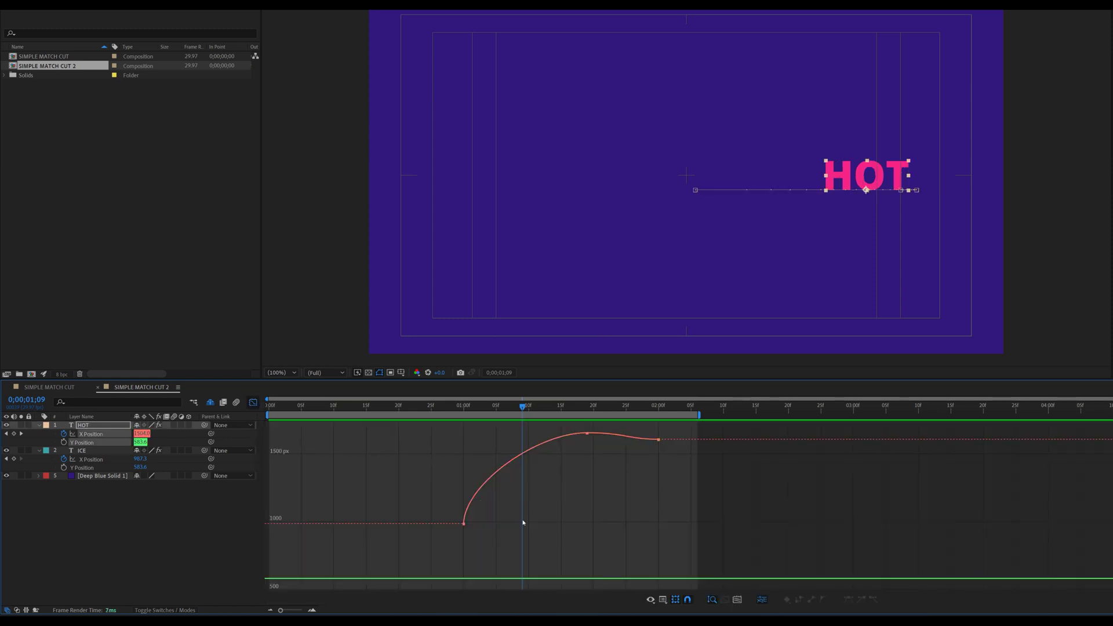
pyautogui.click(463, 524)
pyautogui.moveTo(465, 484); pyautogui.dragTo(459, 439)
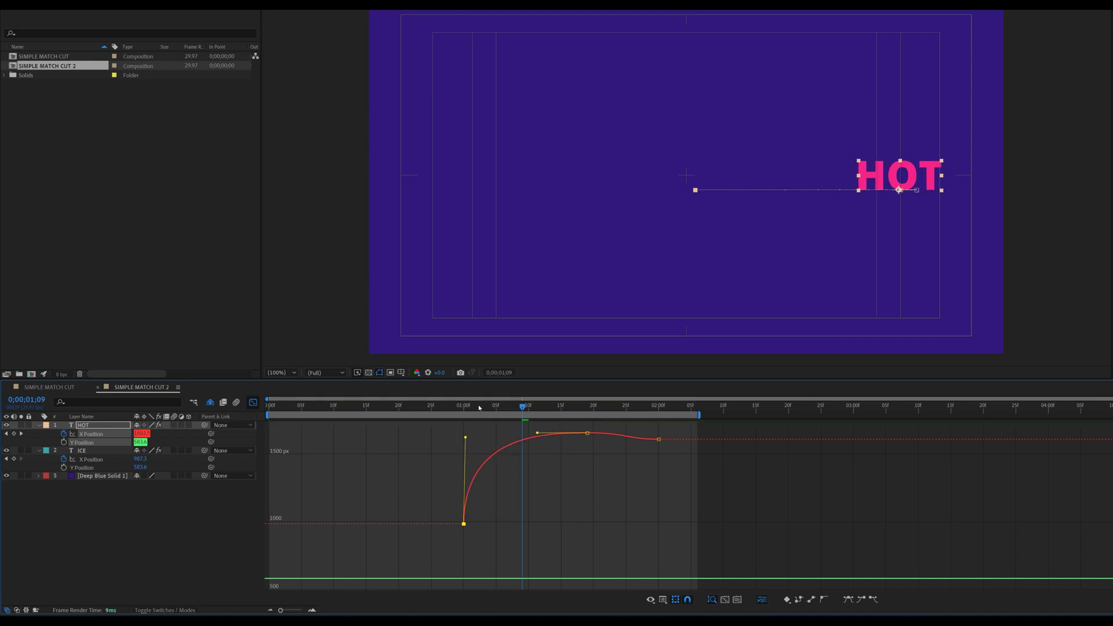
pyautogui.moveTo(479, 408); pyautogui.dragTo(431, 408)
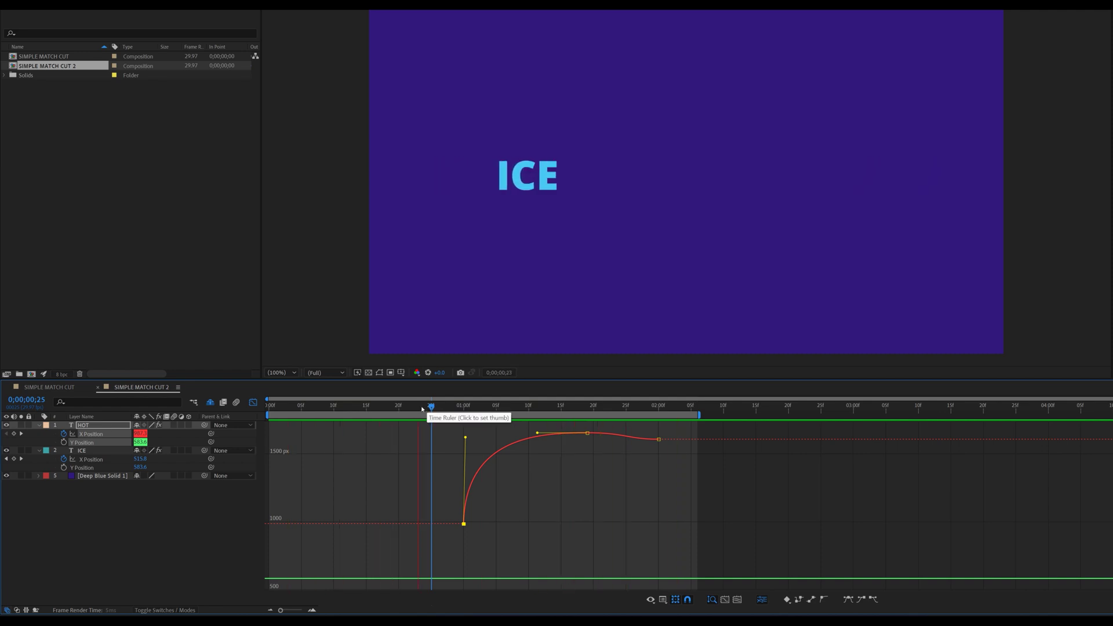
pyautogui.press('space')
# Step: Return to the layer bars and play the finished ICE-to-HOT match cut from the start
pyautogui.hotkey('shift', 'F3')
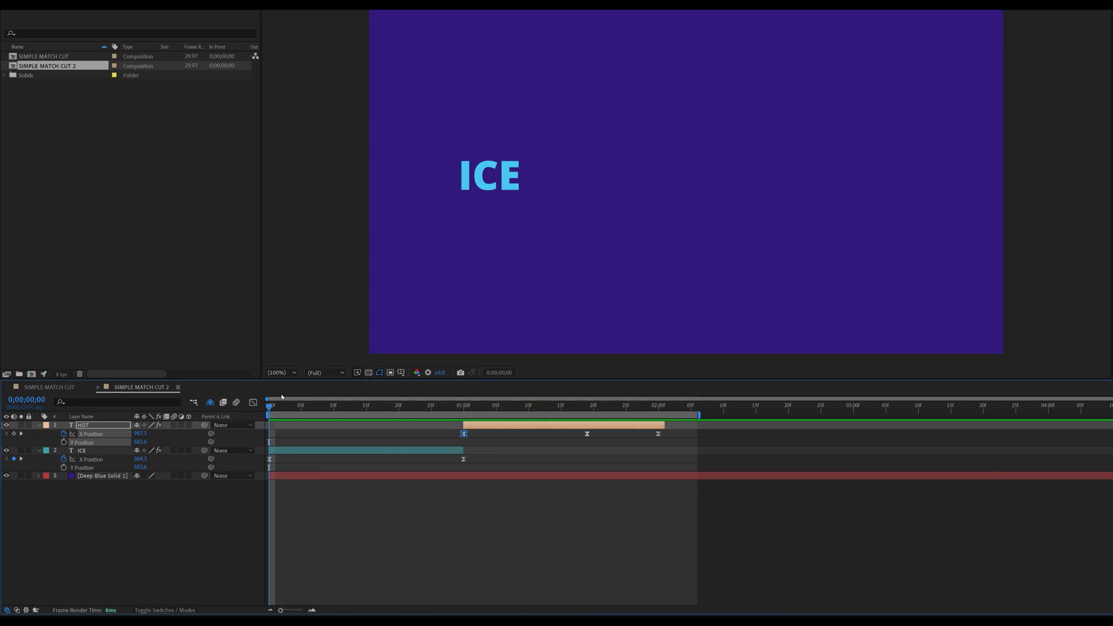
pyautogui.press('space')
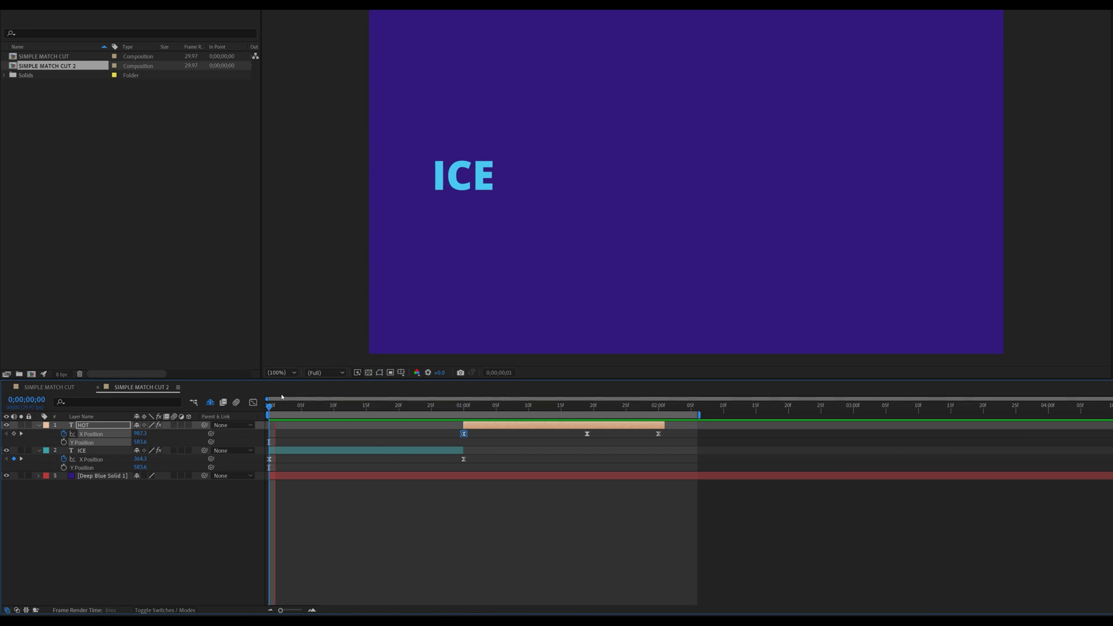
pyautogui.press('space')
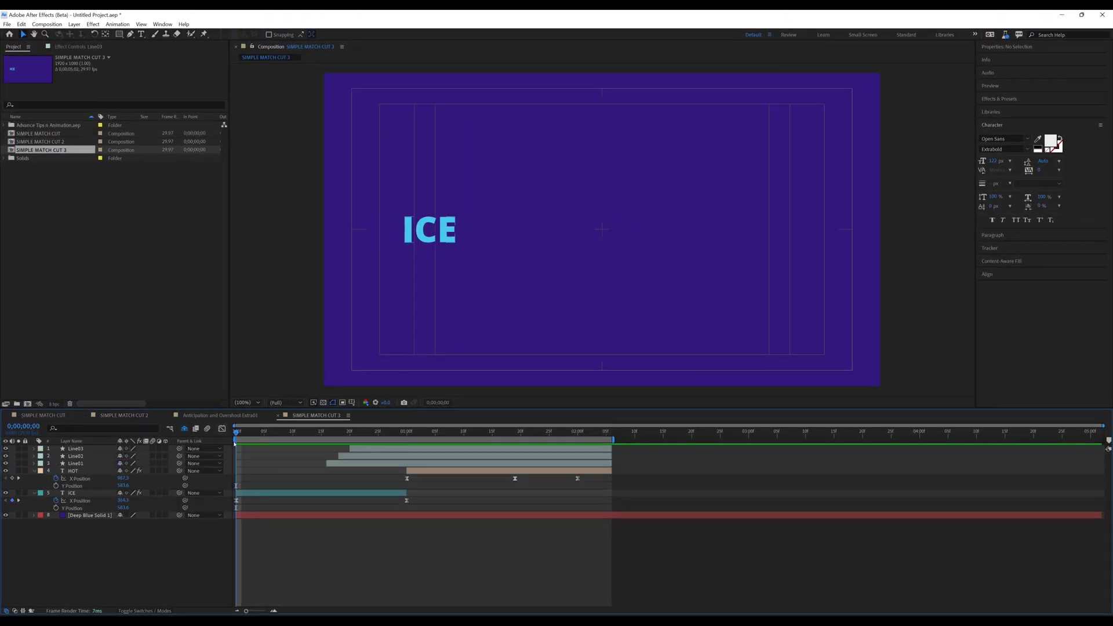
# Step: Play the SIMPLE MATCH CUT 3 composition and scrub through the line layers that cross the cut
pyautogui.press('space')
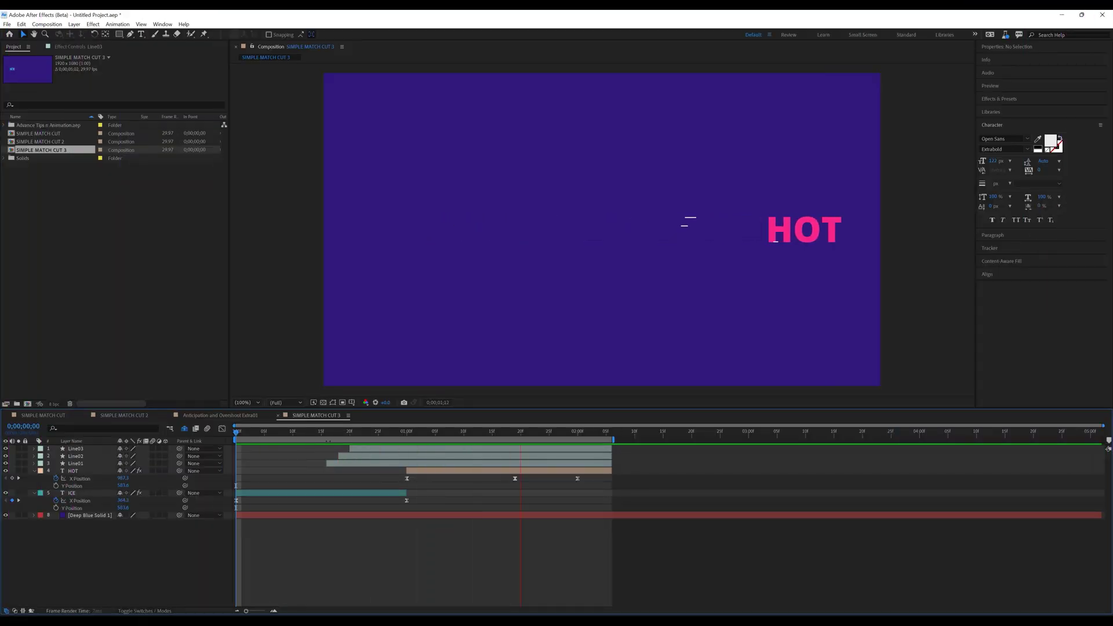
pyautogui.moveTo(325, 434); pyautogui.dragTo(466, 434)
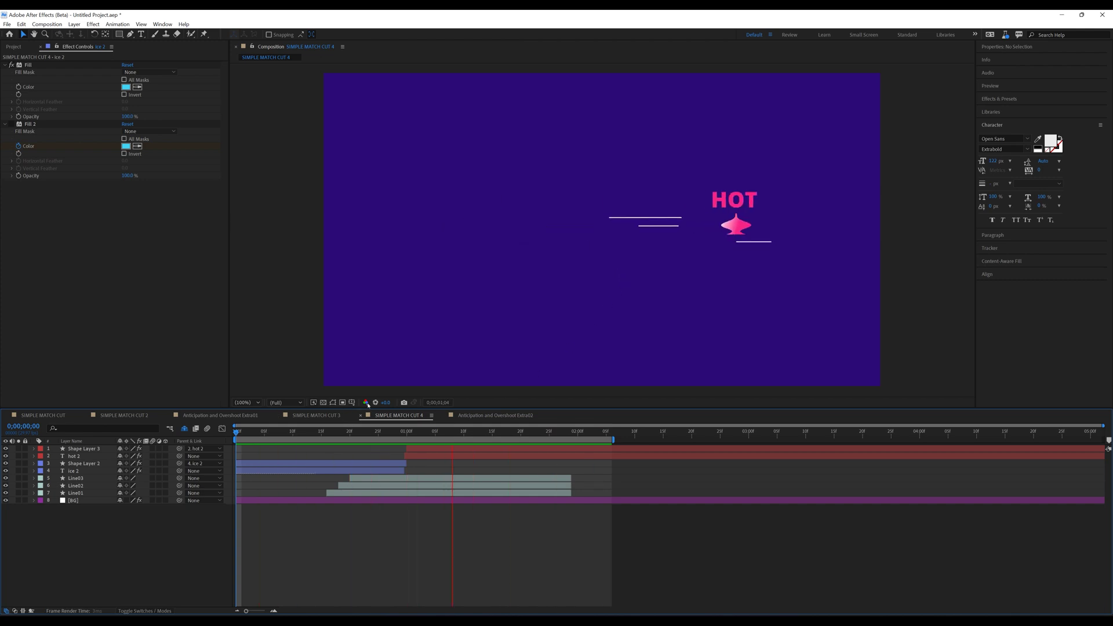
# Step: In SIMPLE MATCH CUT 4, delete the first Fill effect from the ice 2 layer, keeping Fill 2
pyautogui.press('space')
pyautogui.click(76, 471)
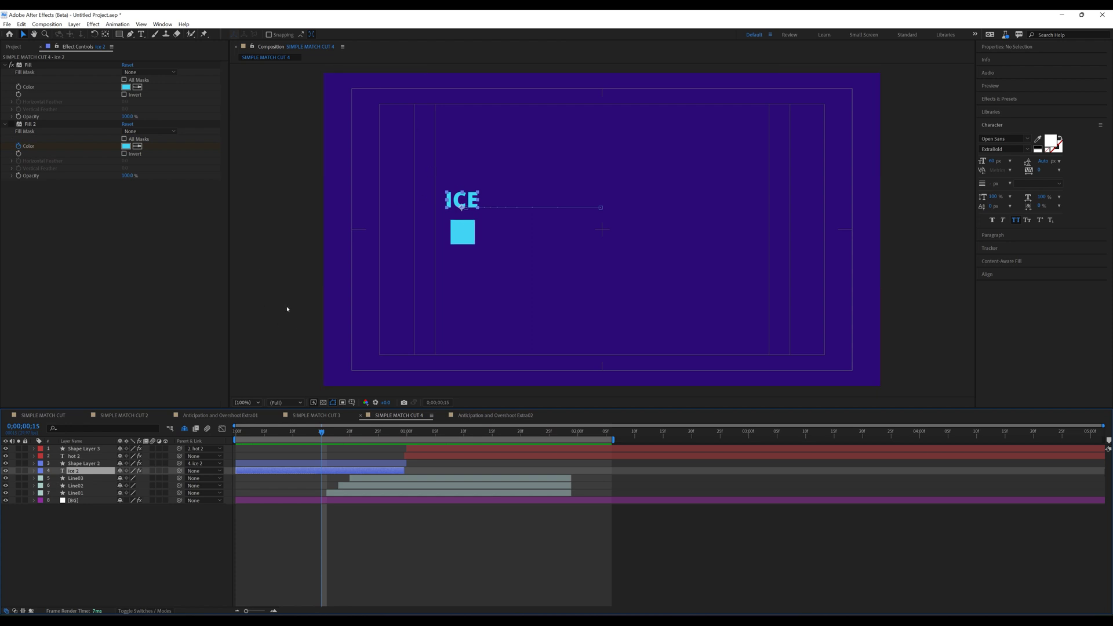
pyautogui.click(26, 65)
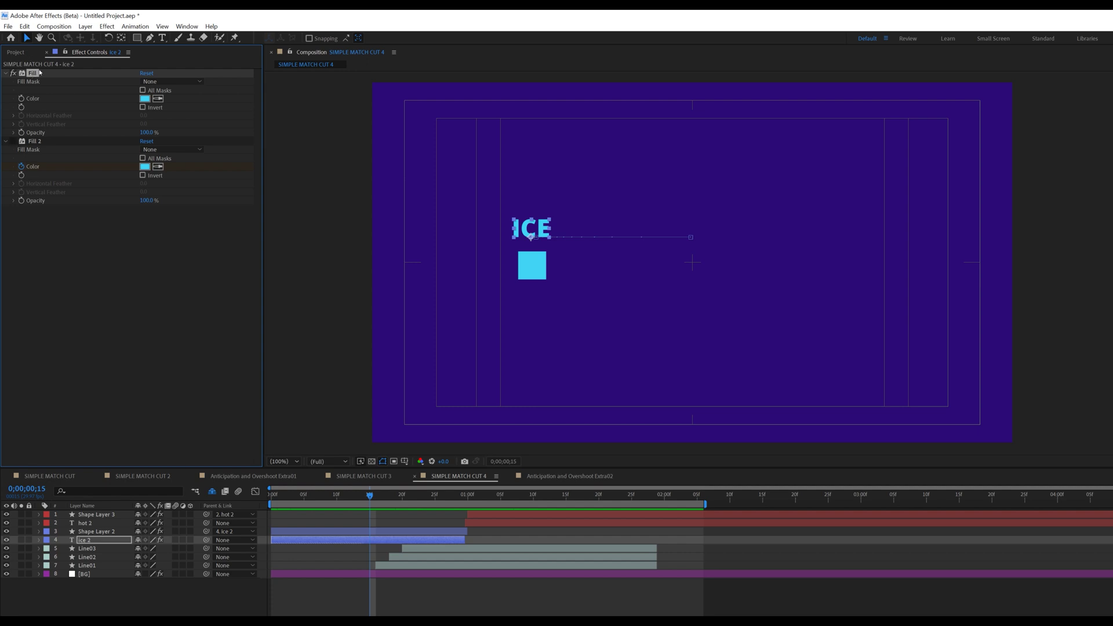
pyautogui.press('Delete')
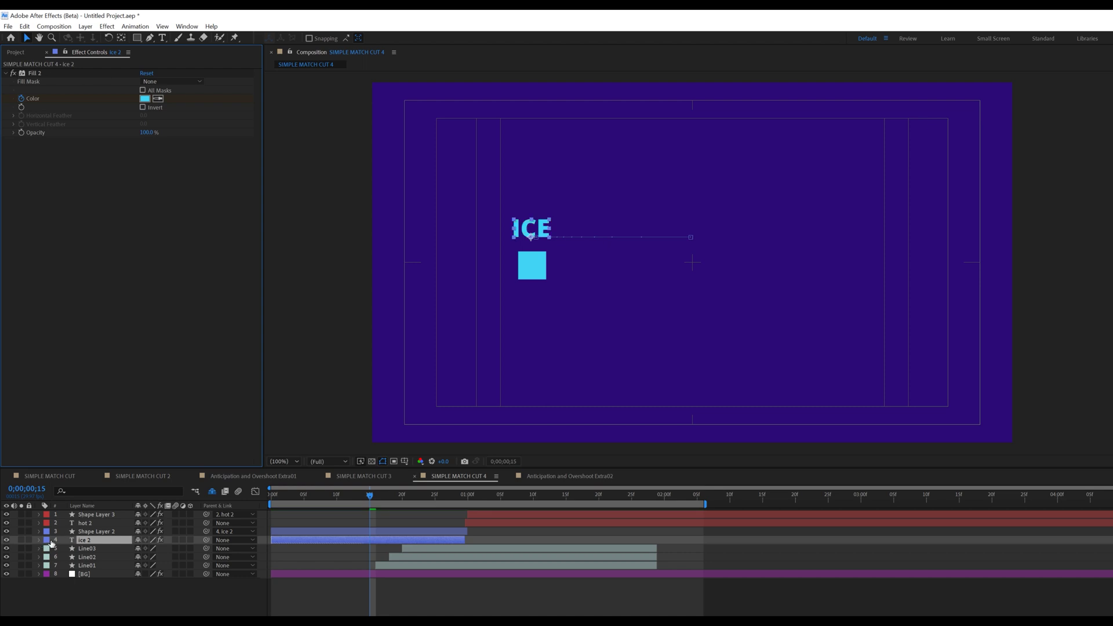
# Step: Reveal the animated properties of ice 2, scrub through its Fill 2 color transition, and play the composition from the start
pyautogui.press('u')
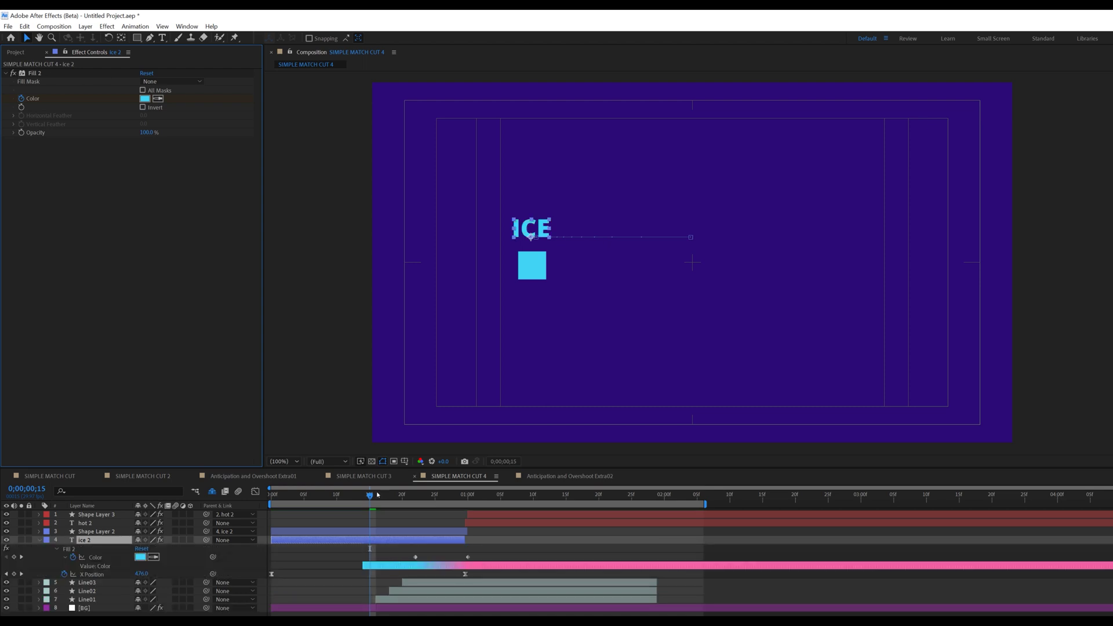
pyautogui.moveTo(371, 495); pyautogui.dragTo(454, 504)
pyautogui.press('space')
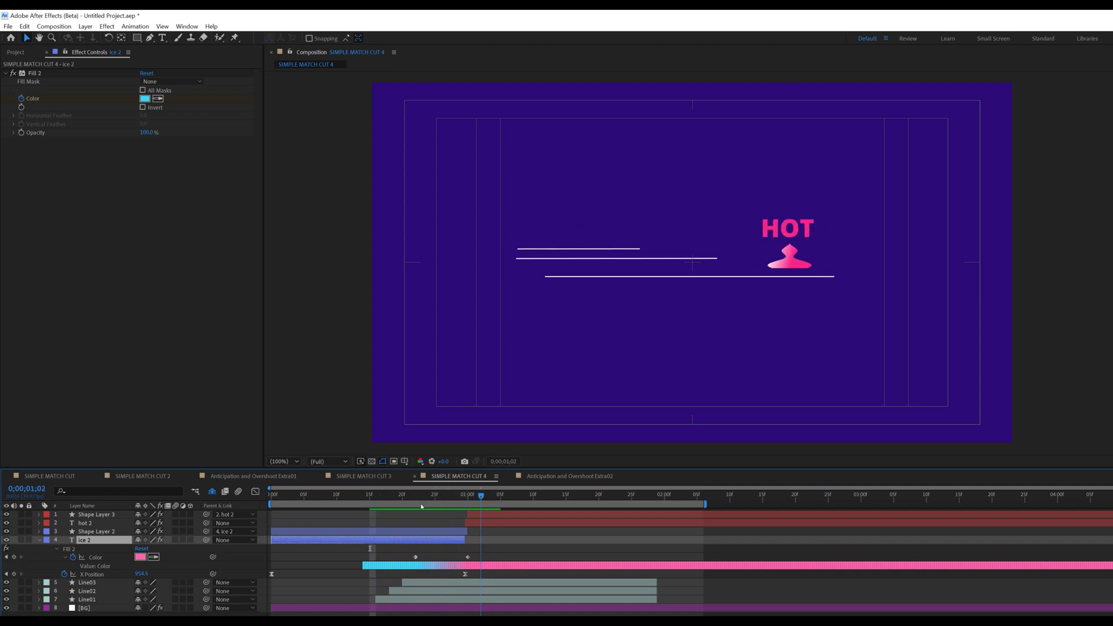
pyautogui.moveTo(276, 502); pyautogui.dragTo(270, 502)
pyautogui.press('space')
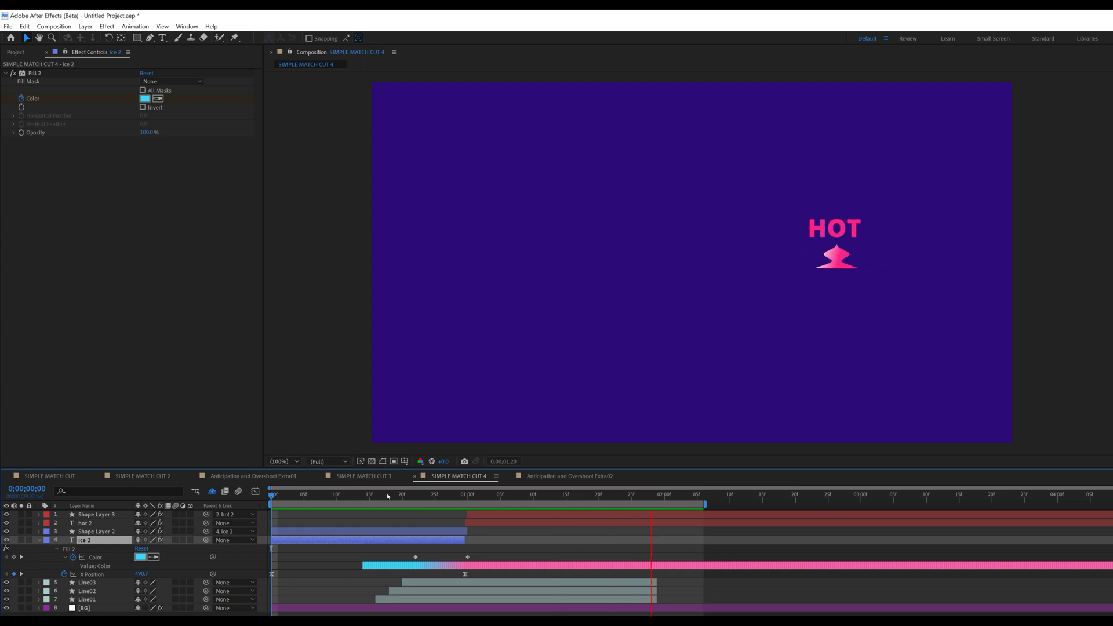
# Step: Enable the Fill effect on Shape Layer 2, the ice square, and check its color at frames before the cut
pyautogui.moveTo(388, 496); pyautogui.dragTo(467, 497)
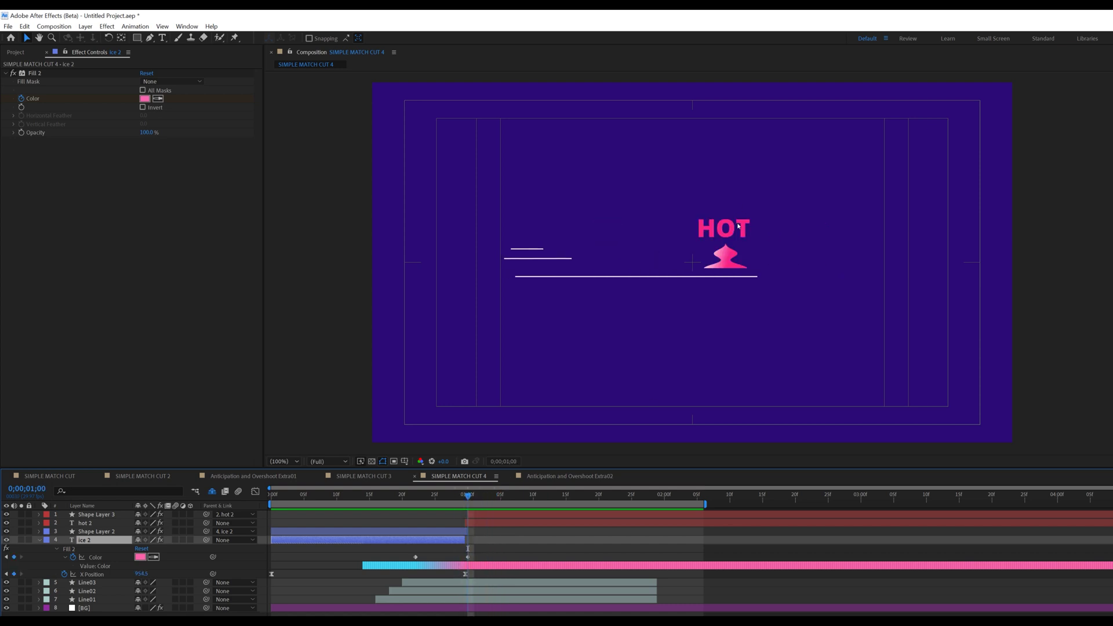
pyautogui.moveTo(468, 498); pyautogui.dragTo(439, 499)
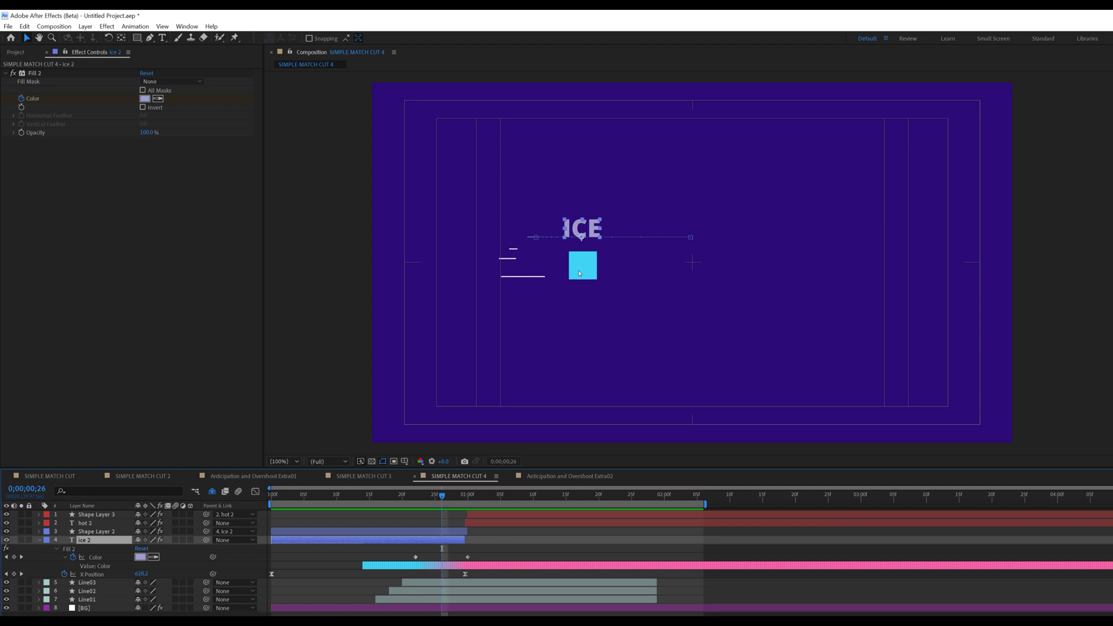
pyautogui.click(442, 531)
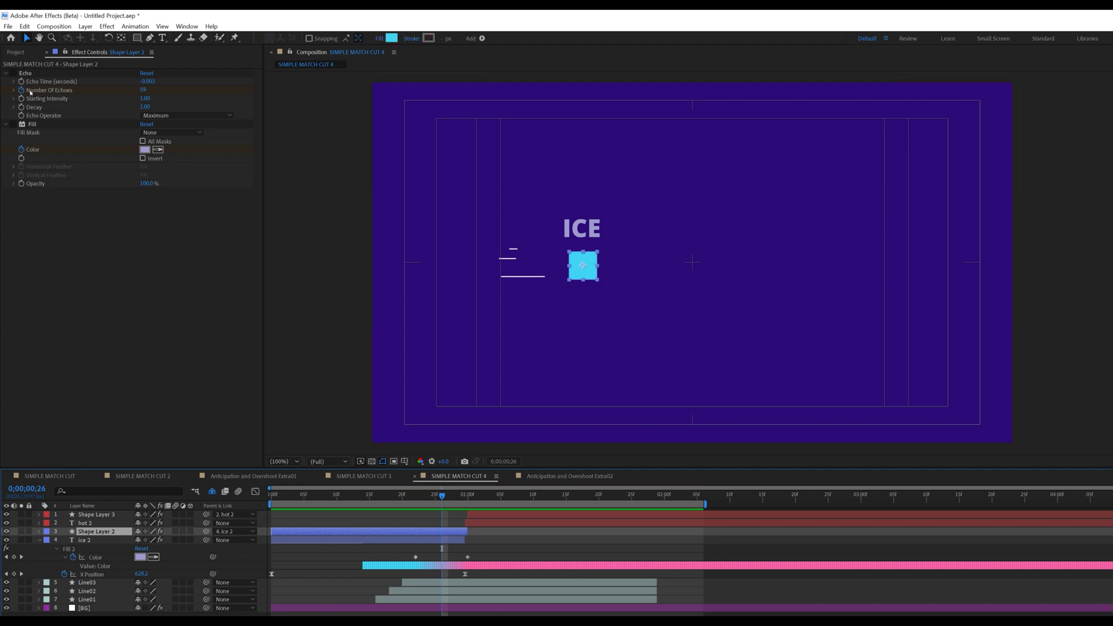
pyautogui.click(13, 124)
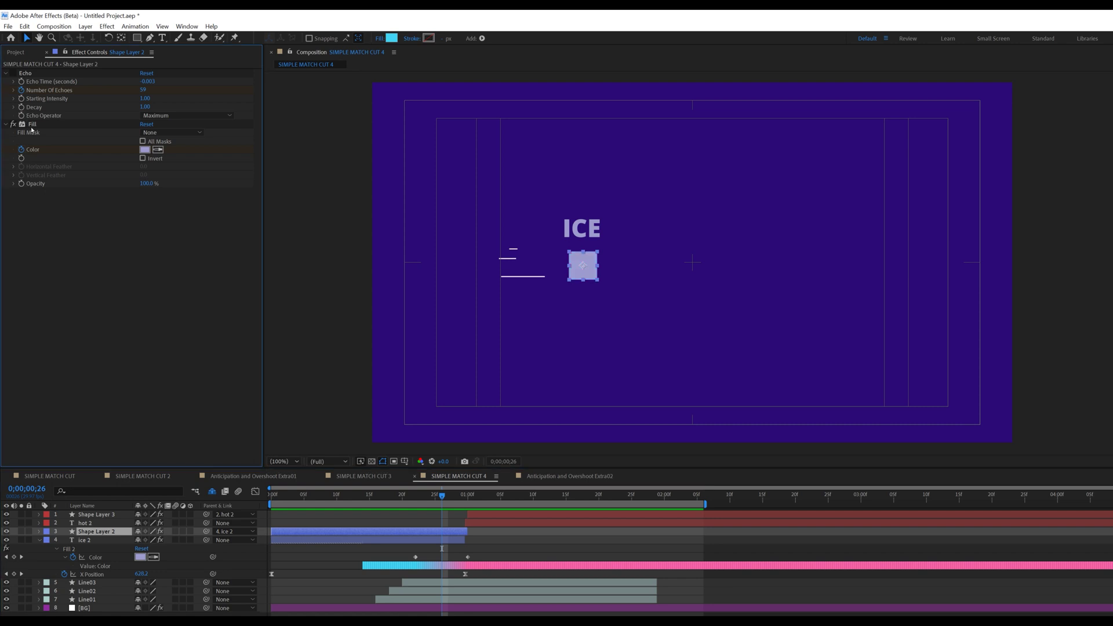
pyautogui.moveTo(442, 496); pyautogui.dragTo(428, 497)
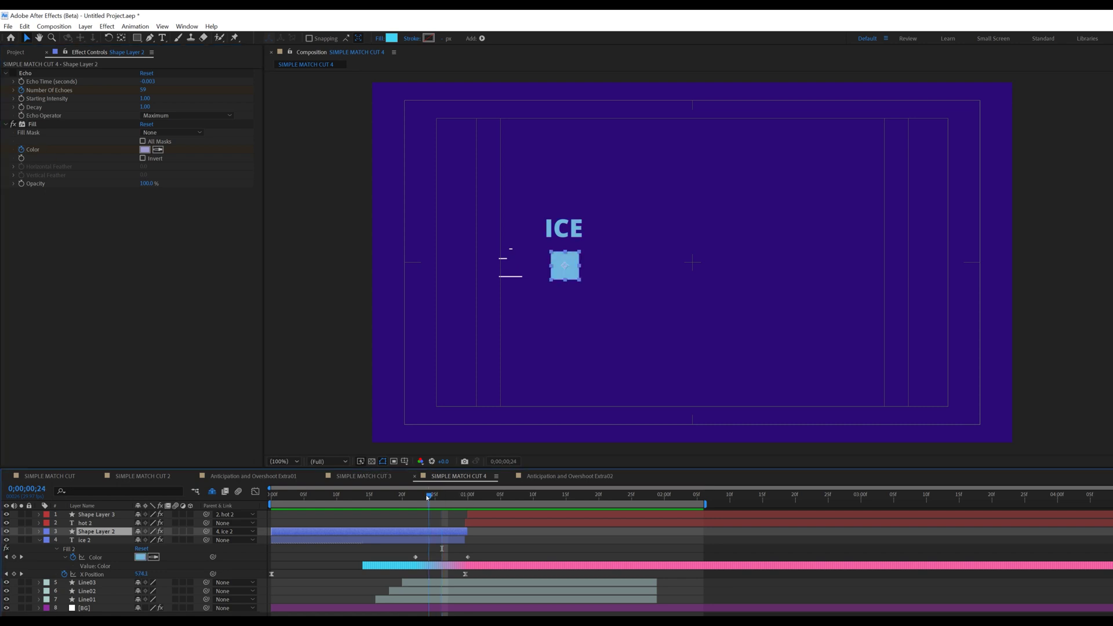
# Step: Reveal the animated properties of Shape Layer 2, scrub through its color transition toward the cut, and return to the start for playback
pyautogui.press('u')
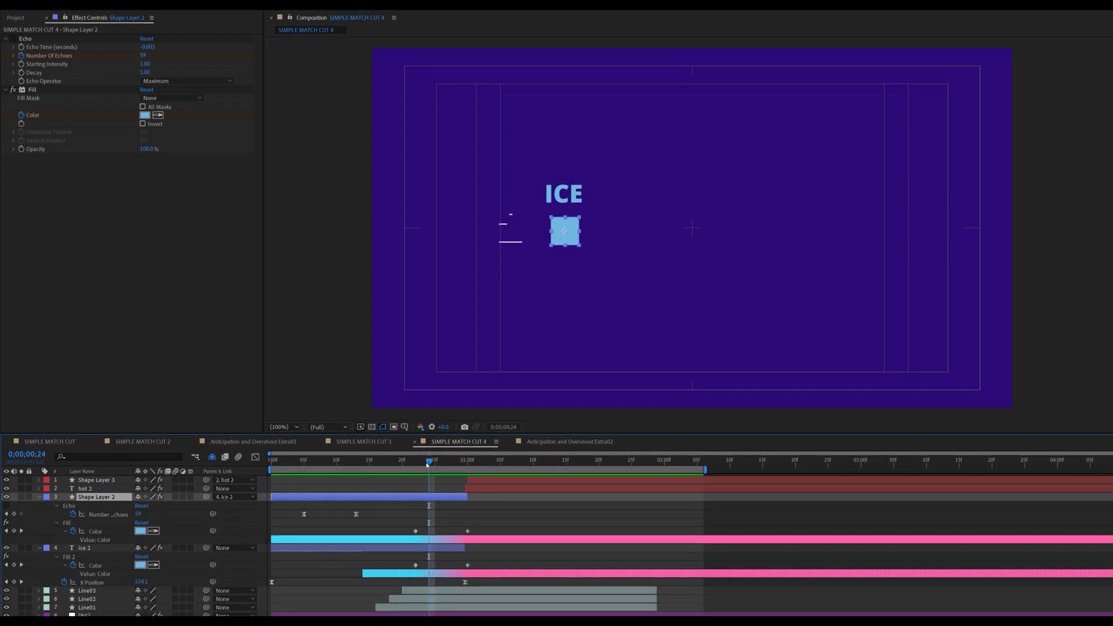
pyautogui.moveTo(418, 465); pyautogui.dragTo(448, 465)
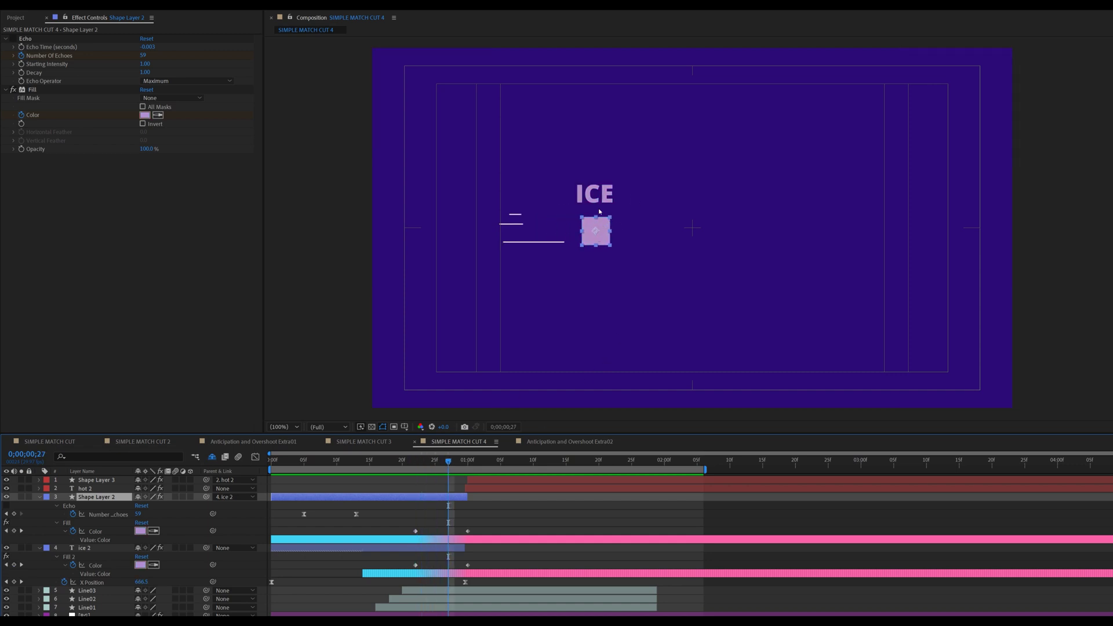
pyautogui.press('pagedown')
pyautogui.press('pagedown')
pyautogui.press('pagedown')
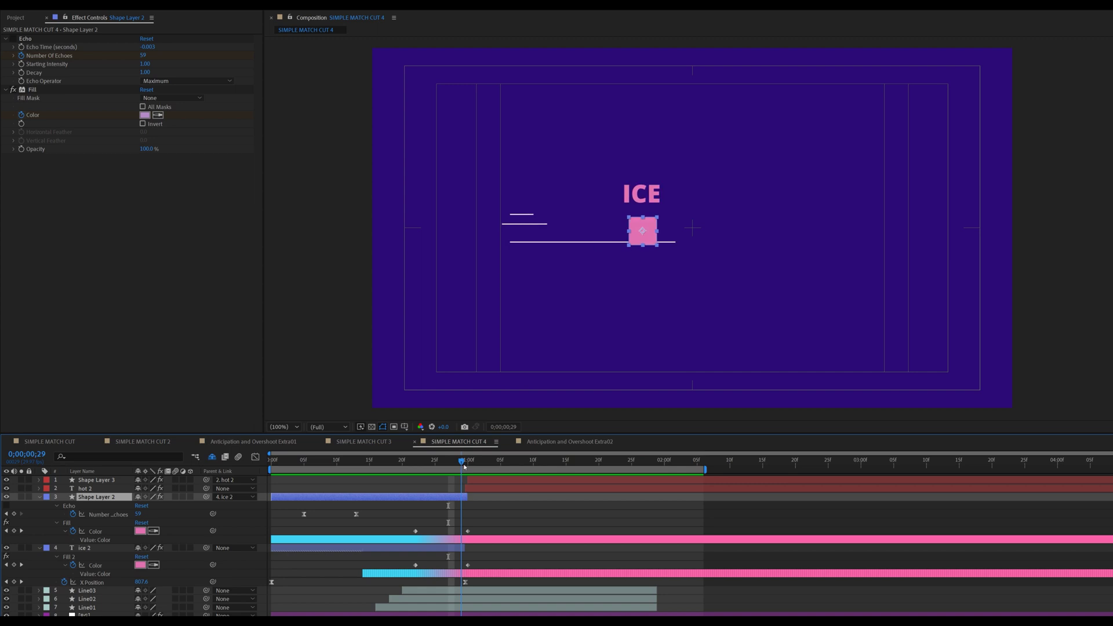
pyautogui.press('pageup')
pyautogui.moveTo(447, 465); pyautogui.dragTo(271, 463)
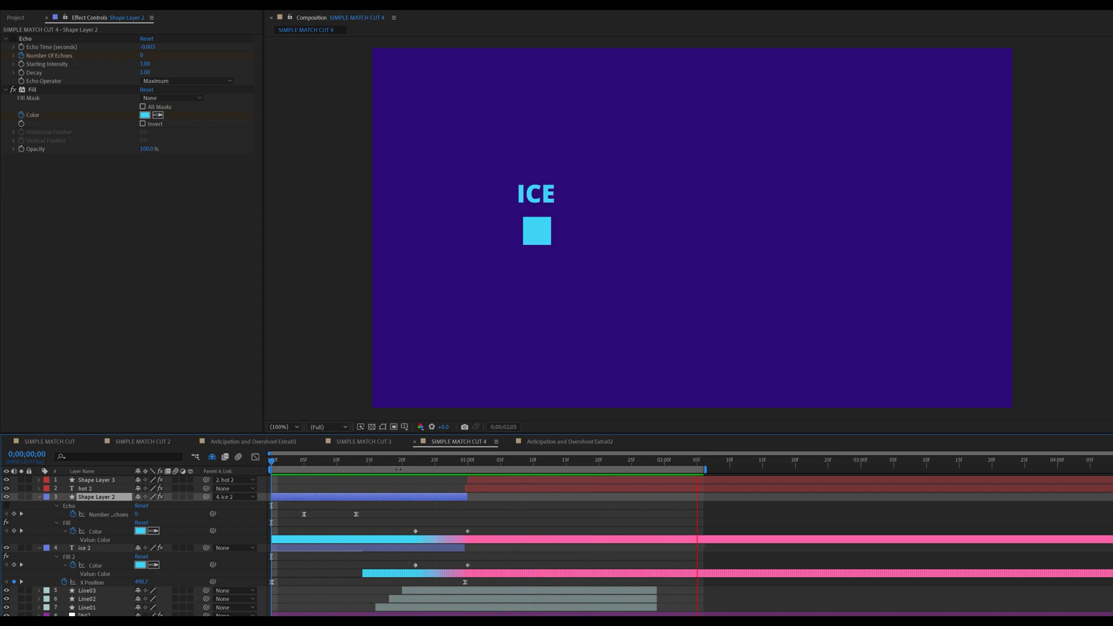
# Step: Enable the Echo effect on Shape Layer 2 and preview the square's trail from around frame 8
pyautogui.moveTo(412, 464); pyautogui.dragTo(461, 471)
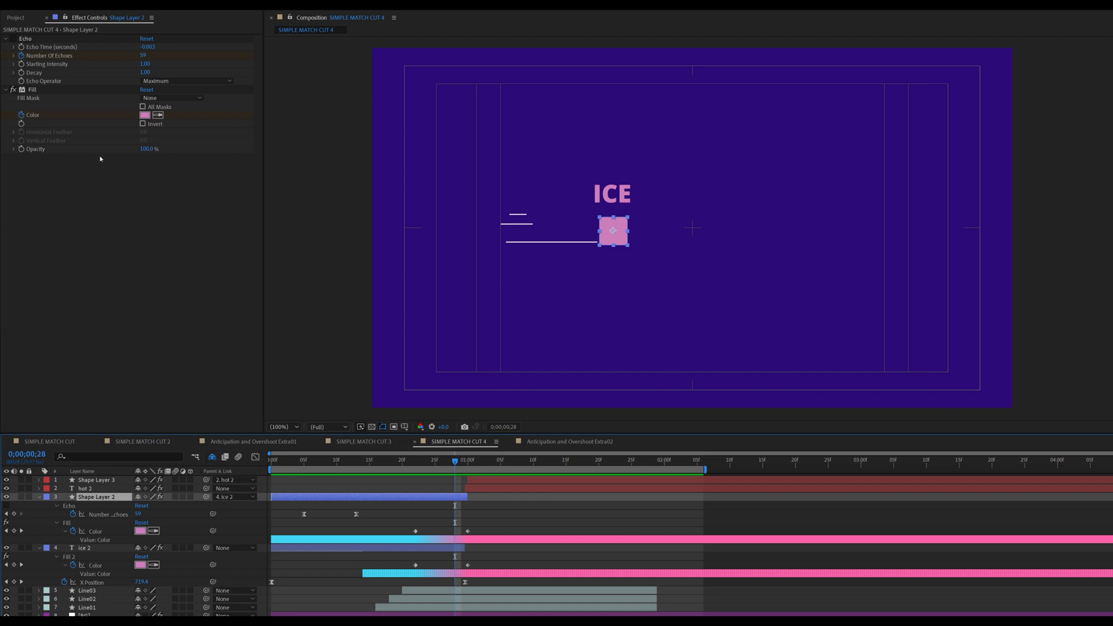
pyautogui.click(26, 39)
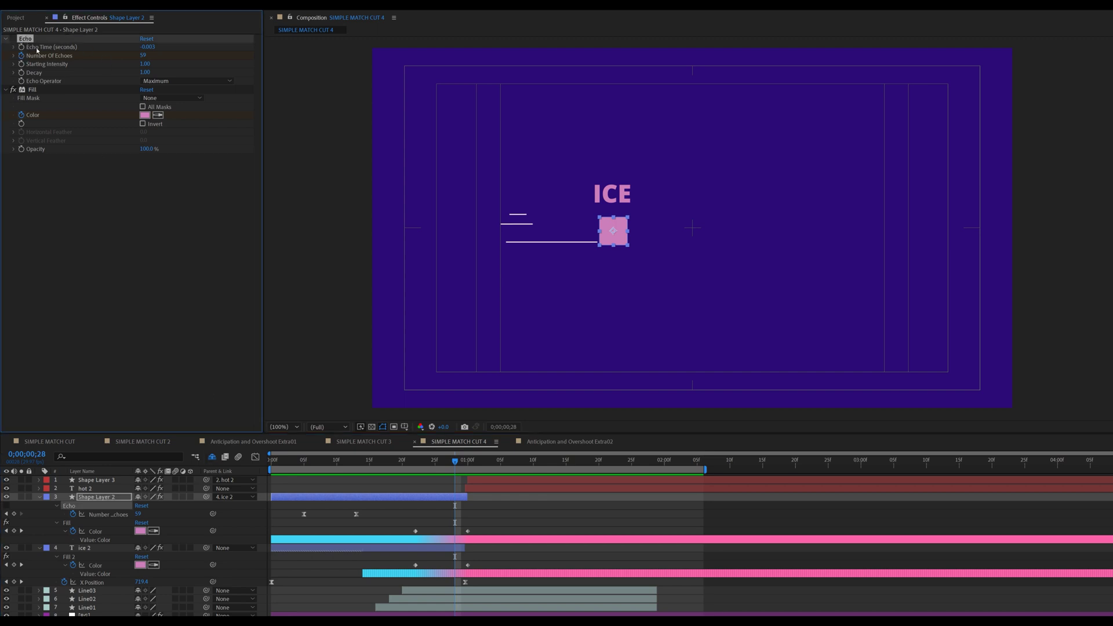
pyautogui.moveTo(455, 461); pyautogui.dragTo(323, 455)
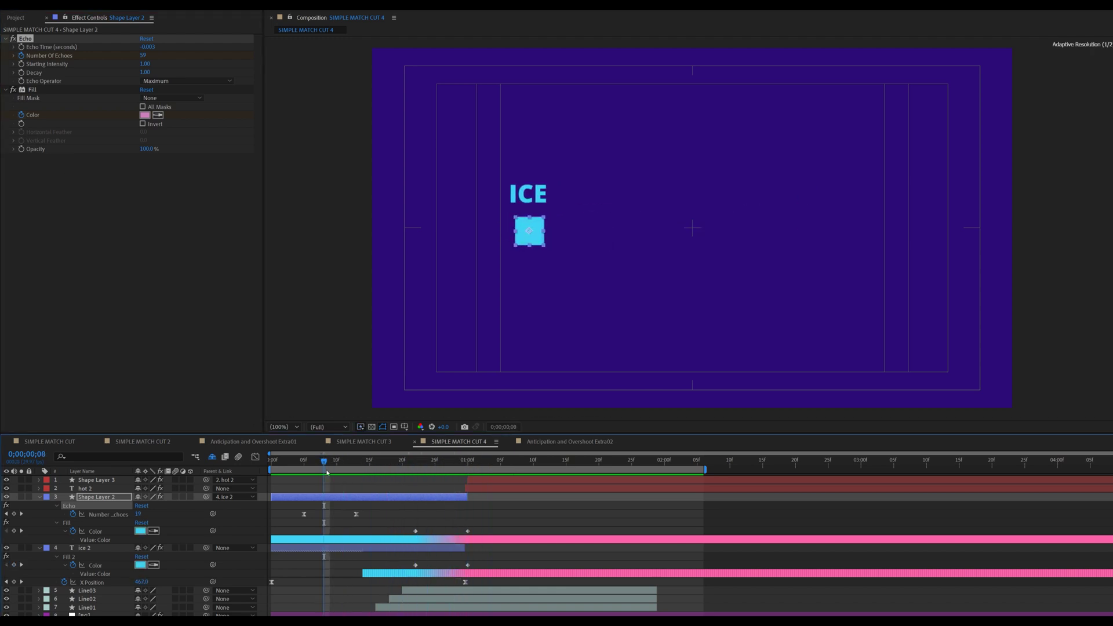
pyautogui.press('space')
pyautogui.press('space')
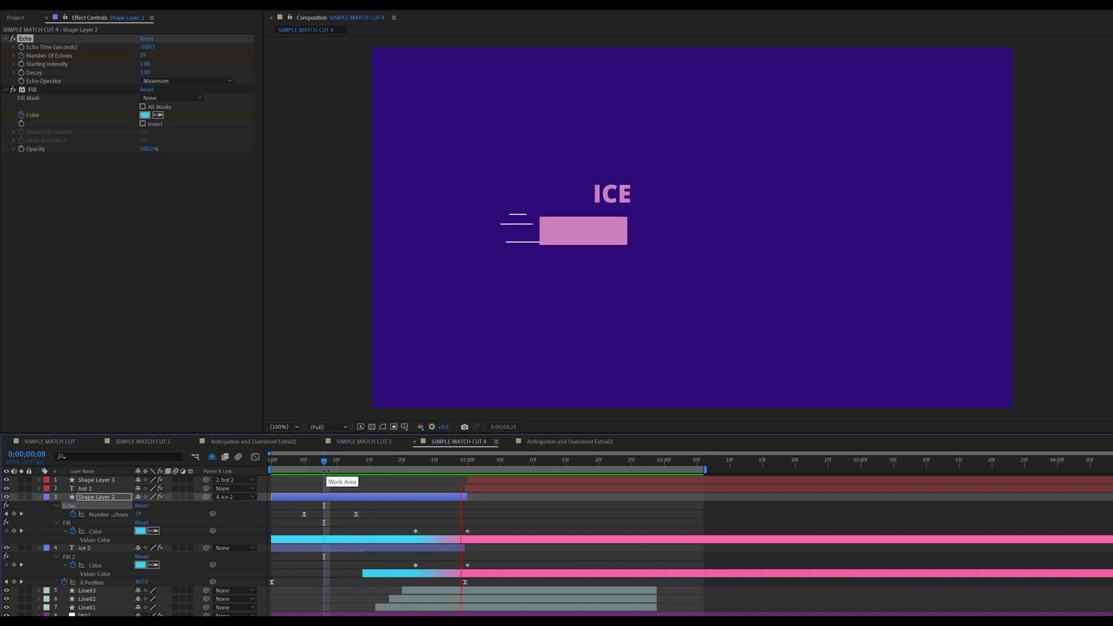
# Step: Enable the Echo effect on Shape Layer 3, the shape under HOT, and play the composition from the start
pyautogui.moveTo(329, 462); pyautogui.dragTo(481, 464)
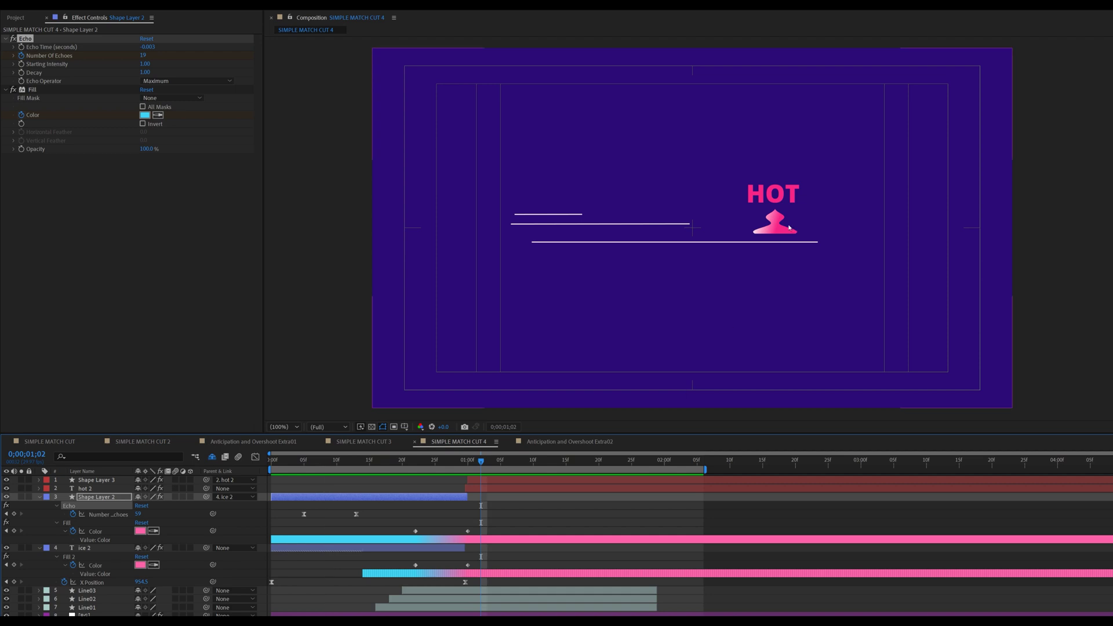
pyautogui.click(105, 481)
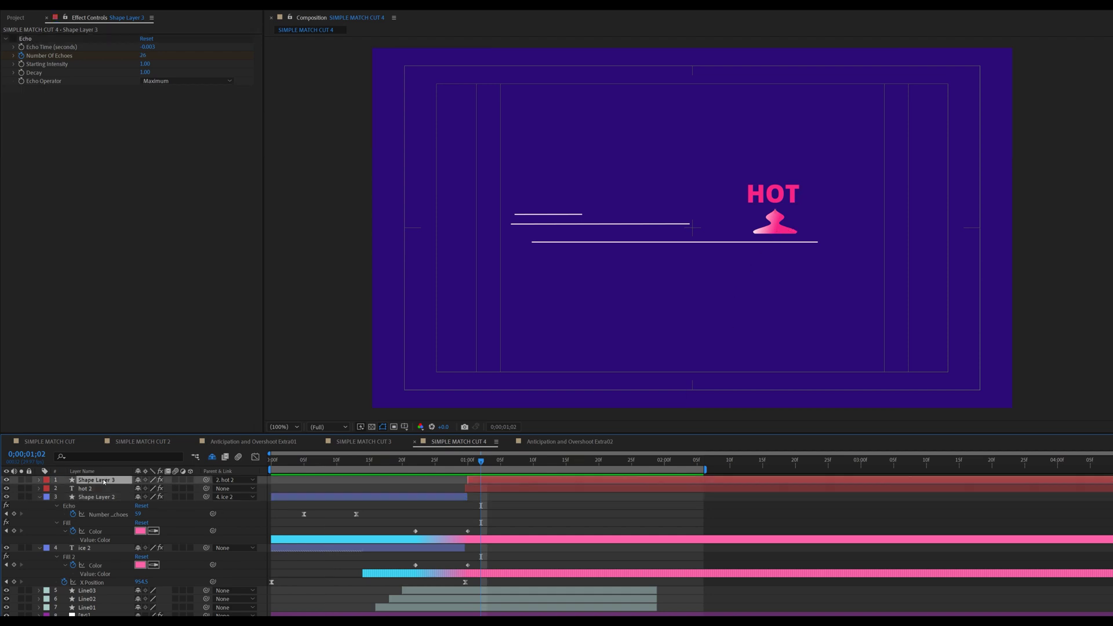
pyautogui.click(13, 38)
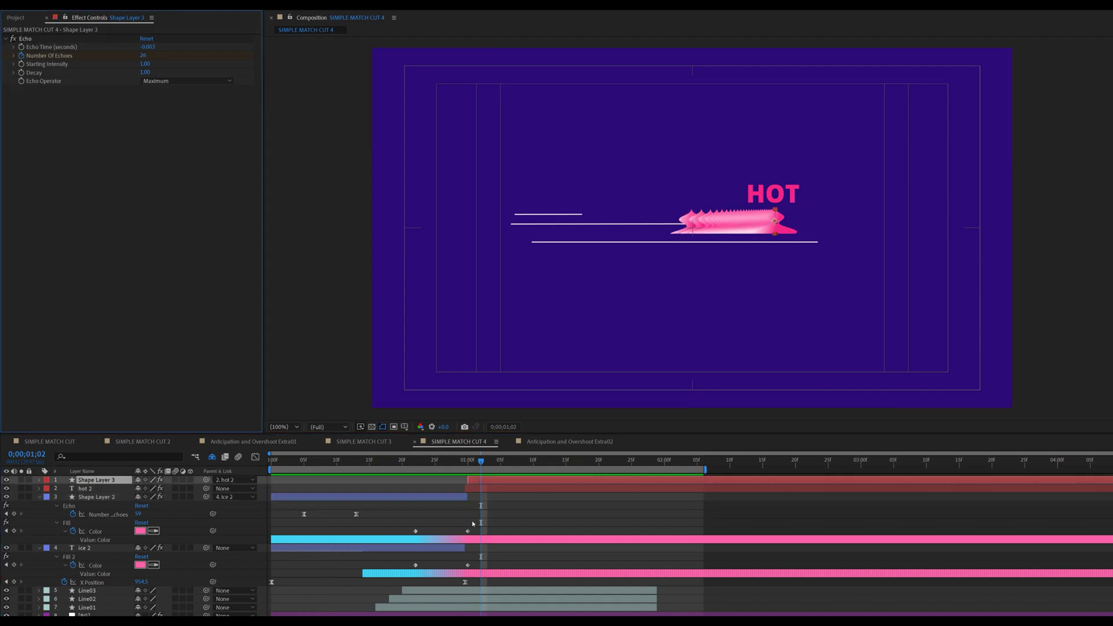
pyautogui.moveTo(465, 462); pyautogui.dragTo(271, 461)
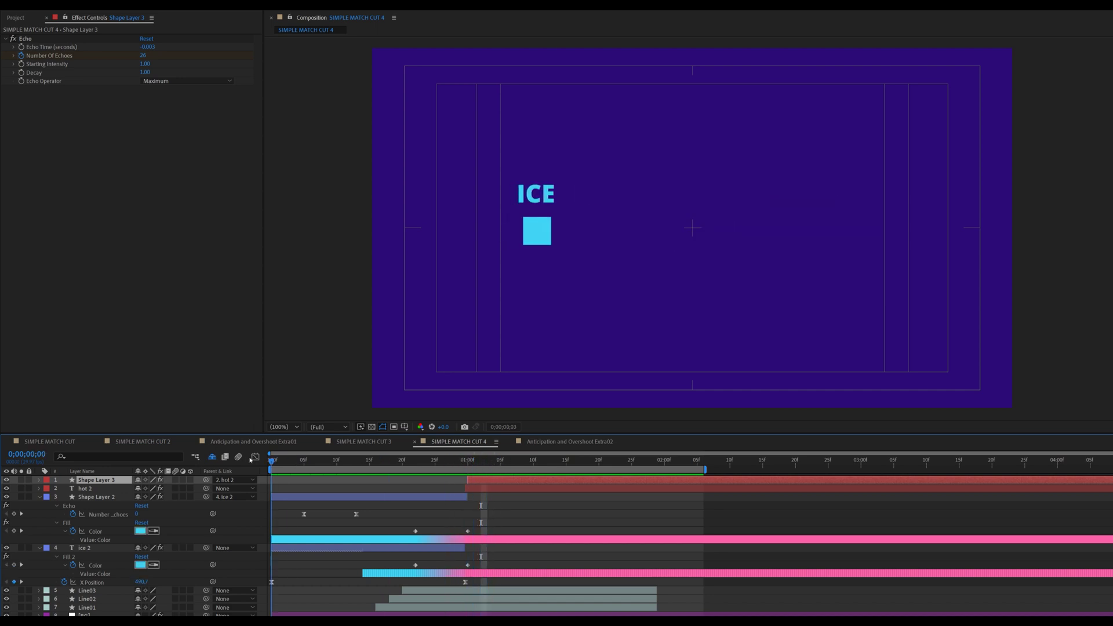
pyautogui.press('space')
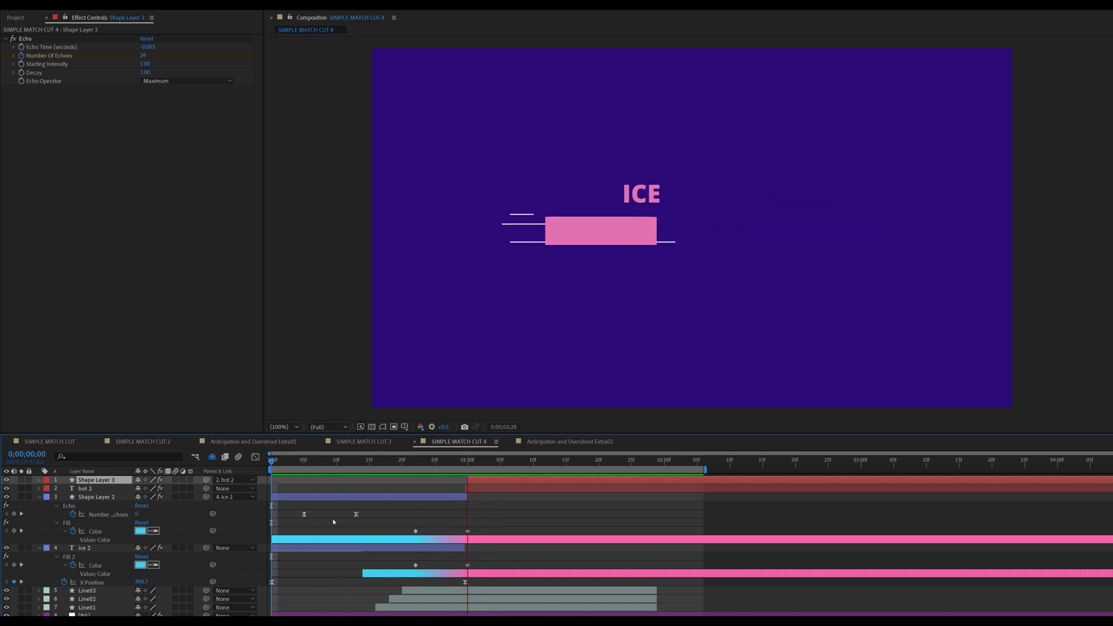